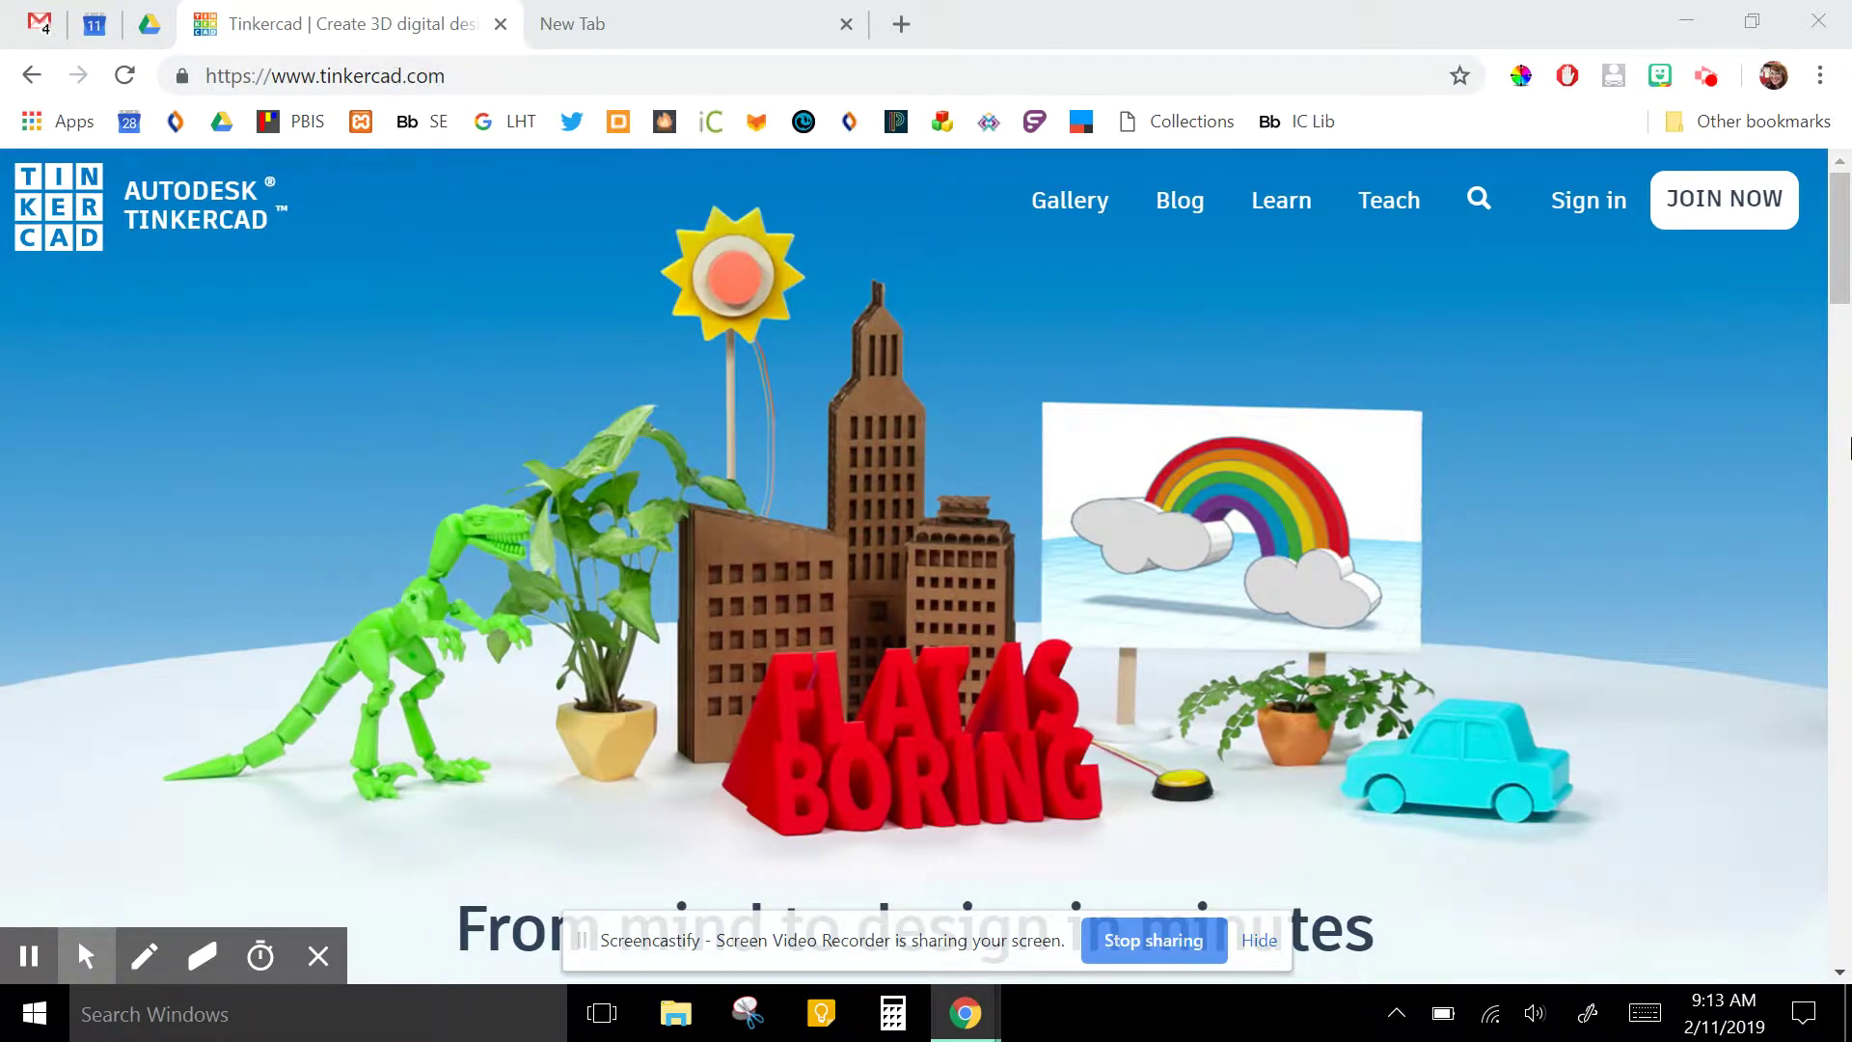
Sign in to Tinkercad with a social provider account to reach the dashboard
click(1561, 214)
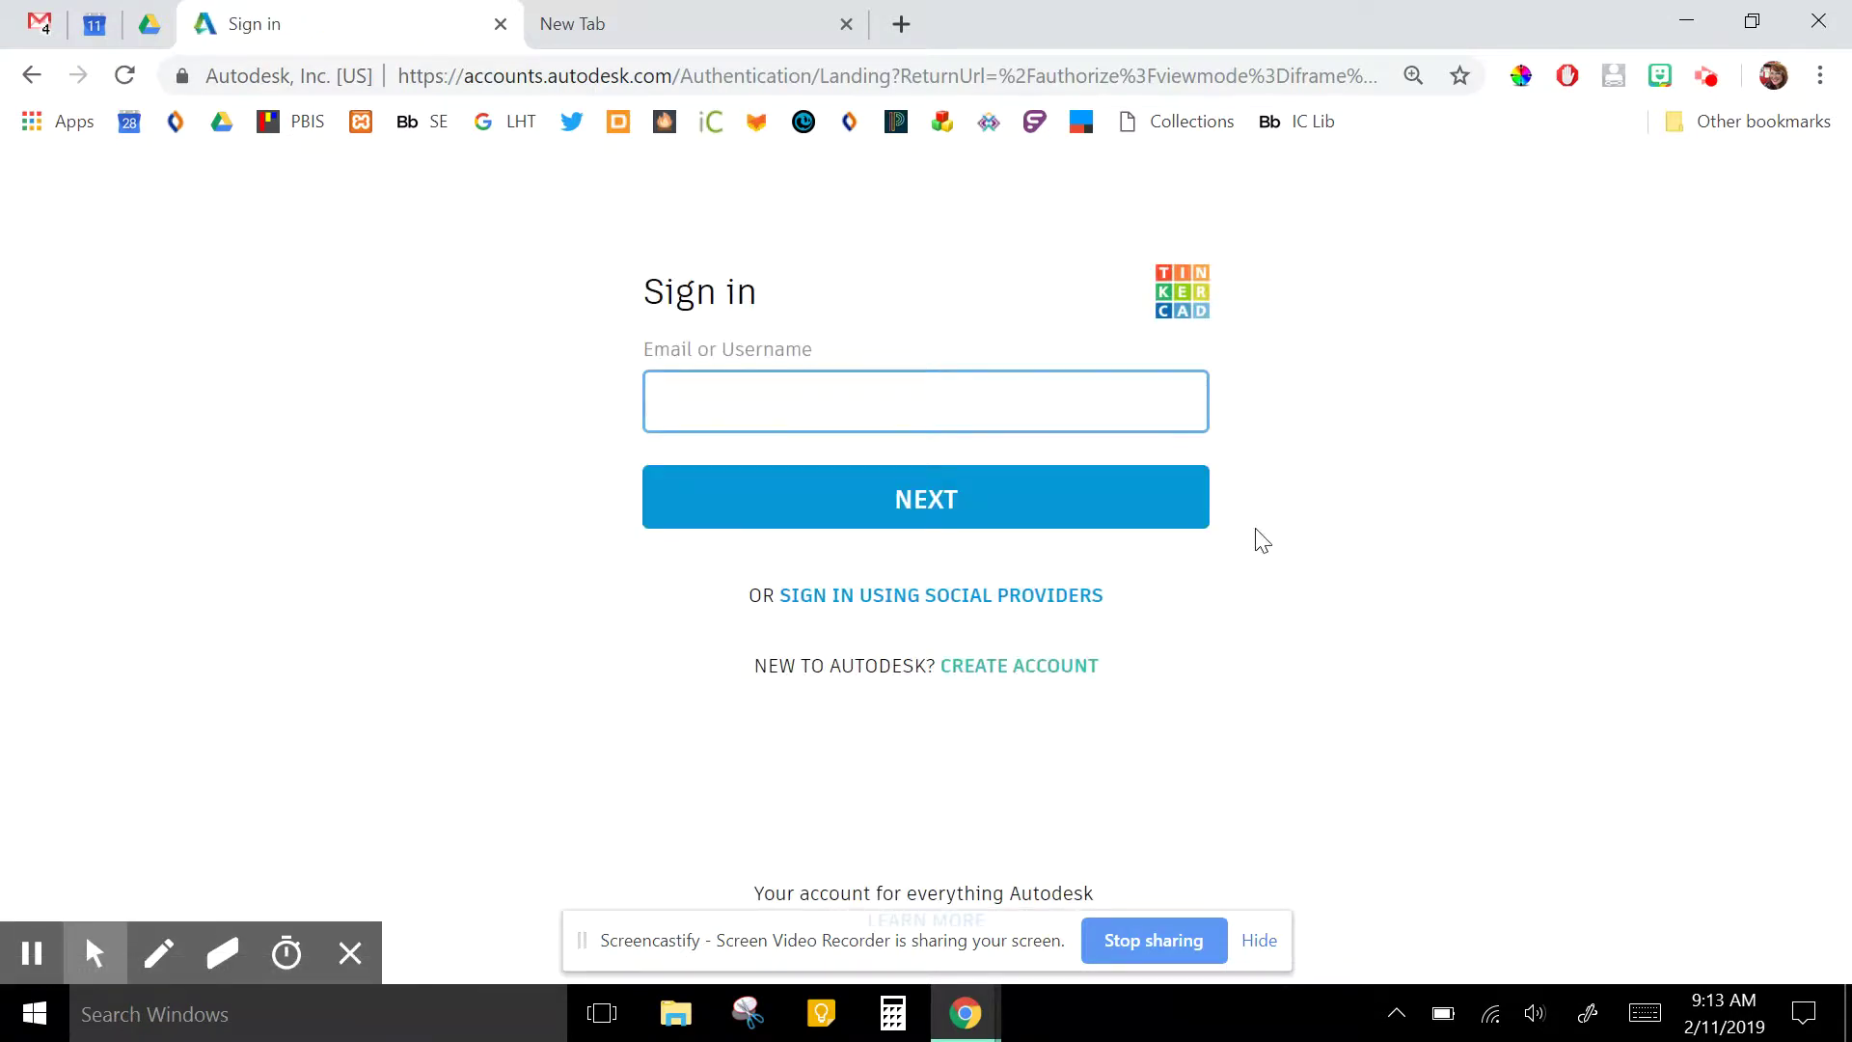
click(863, 584)
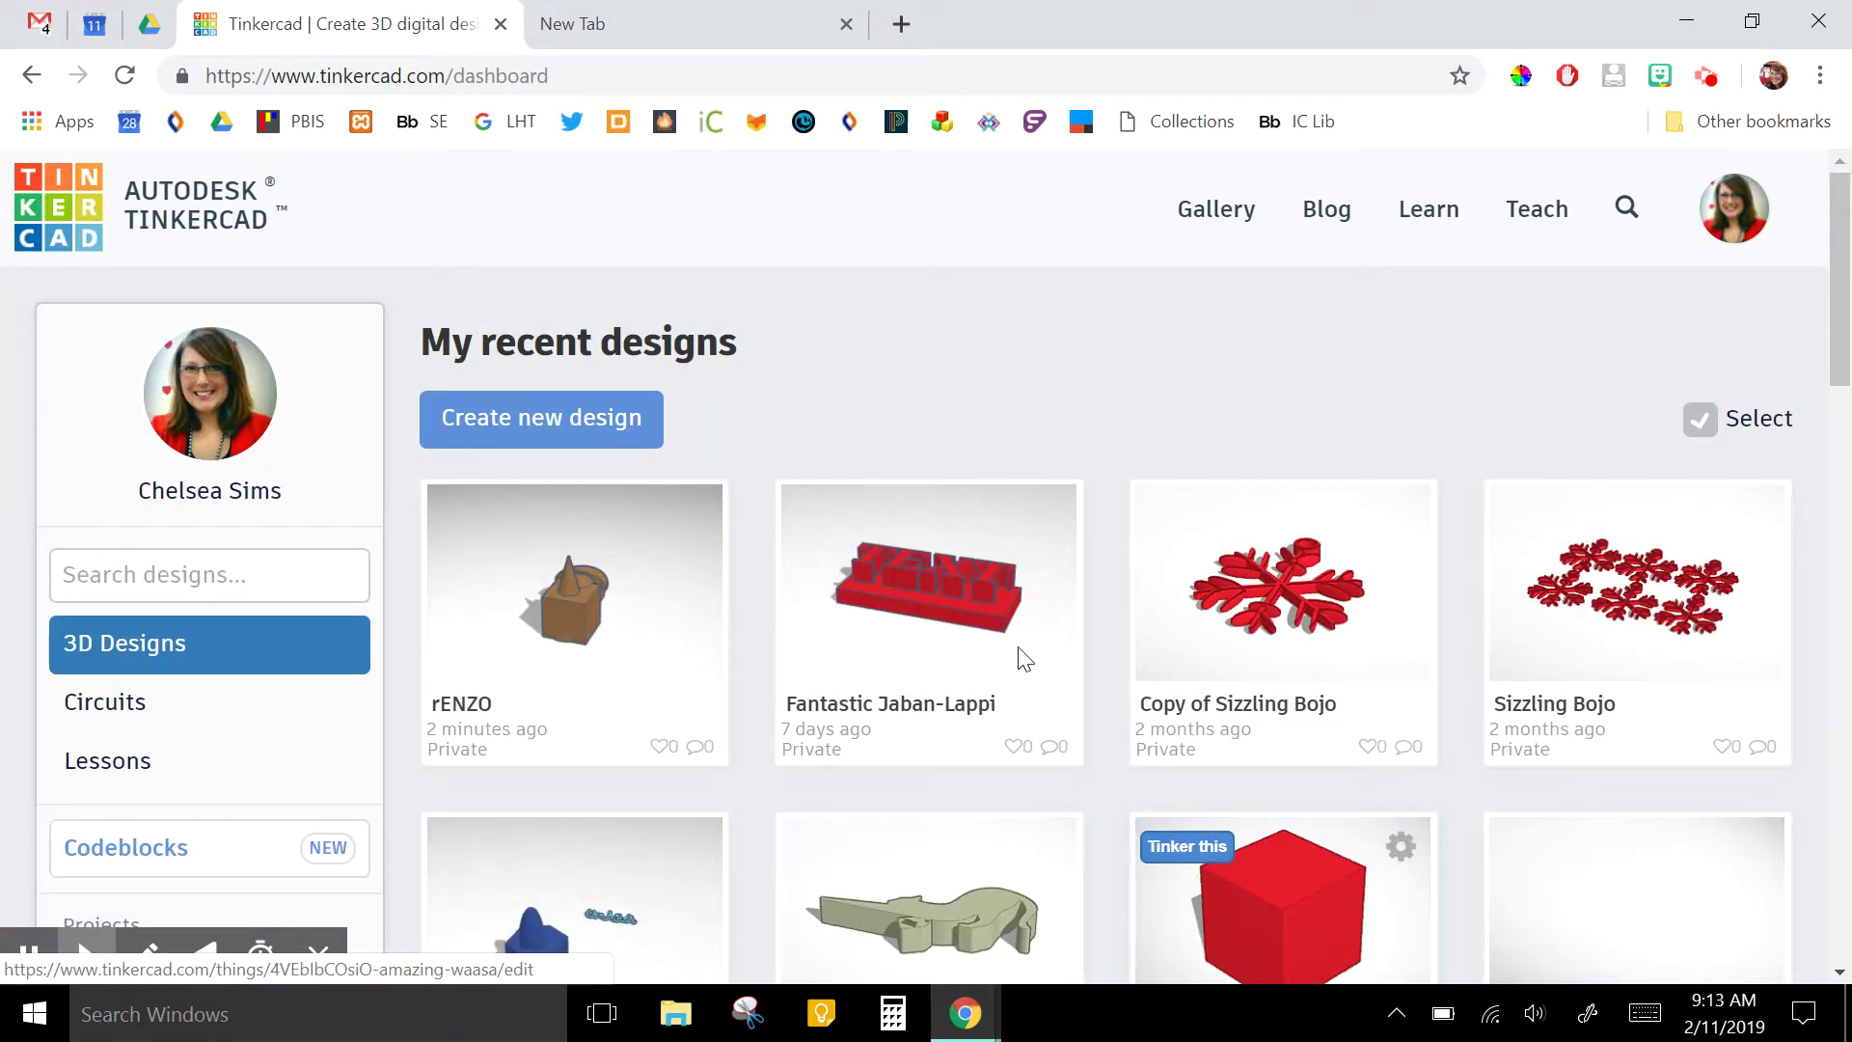
Open the rENZO design card and launch it in the 3D editor with 'Tinker this'
click(652, 631)
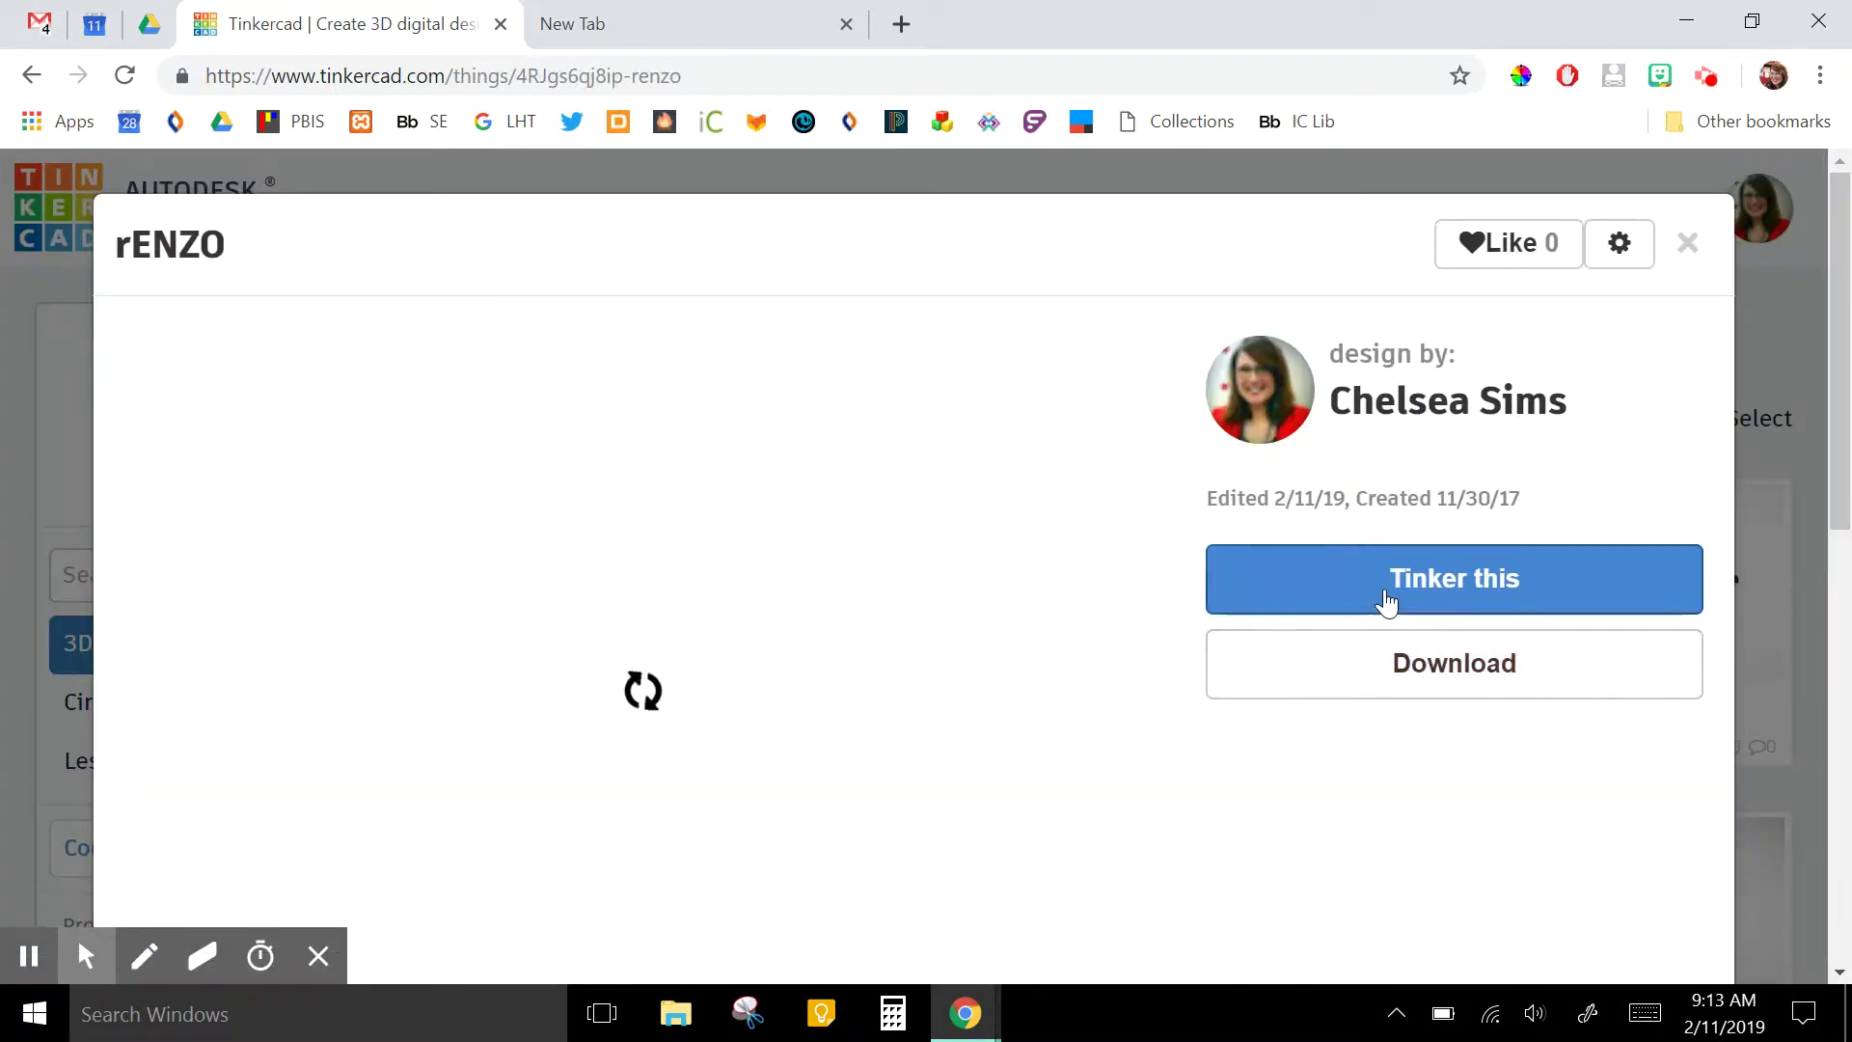
click(1382, 593)
click(1393, 579)
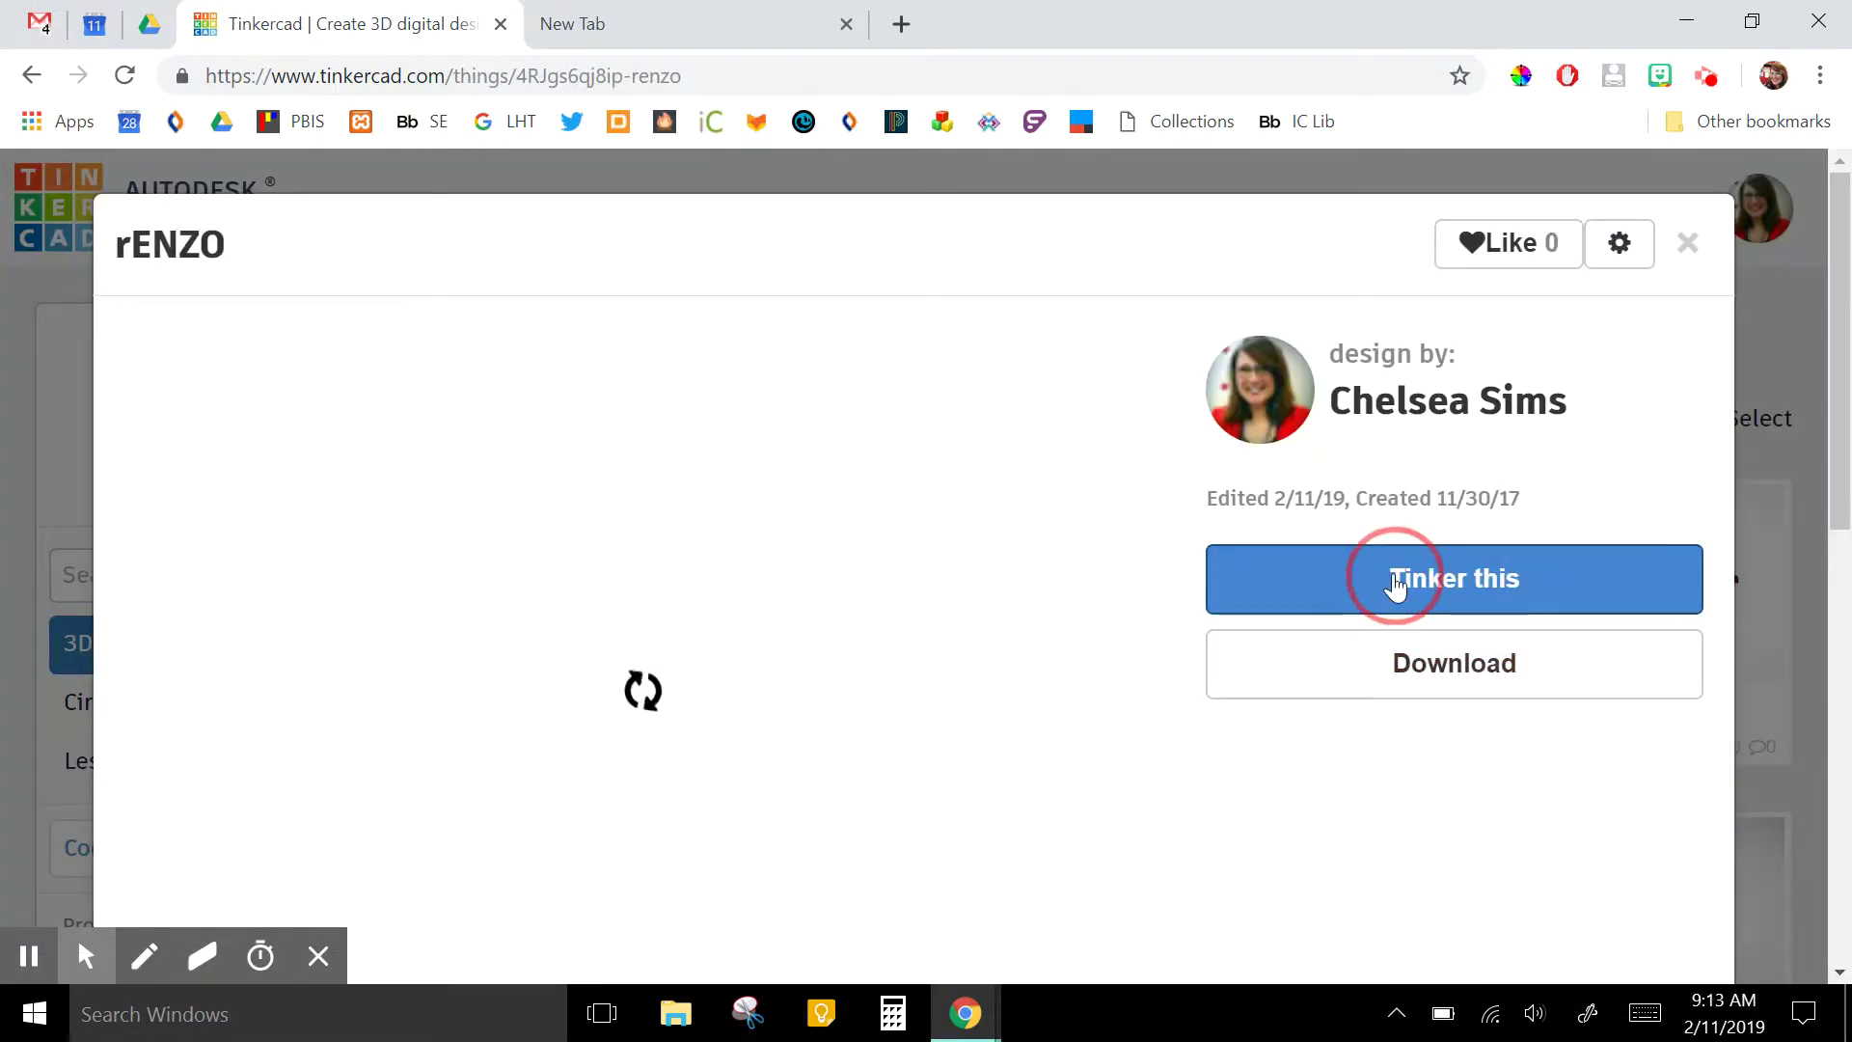
click(1418, 599)
click(1434, 579)
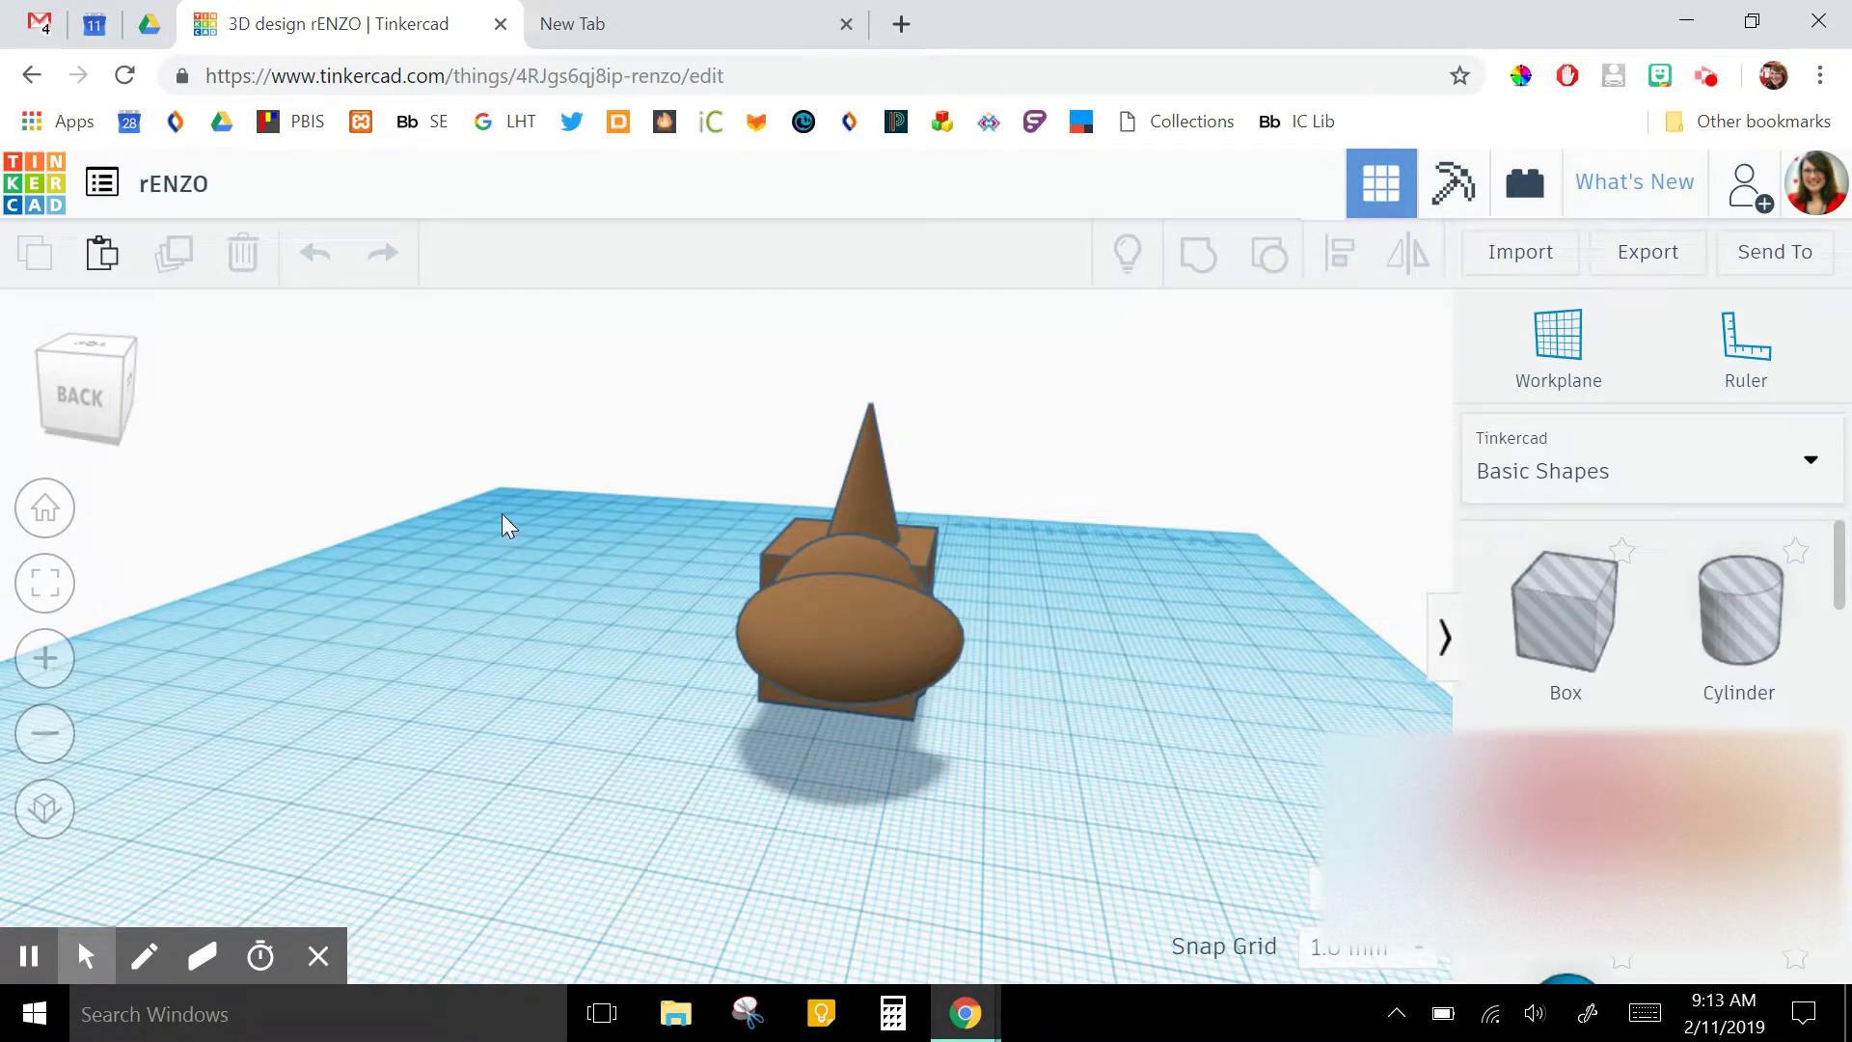
Select the rENZO model, lower it, then lift it back up onto the workplane
right_drag(521, 554, 157, 550)
click(685, 714)
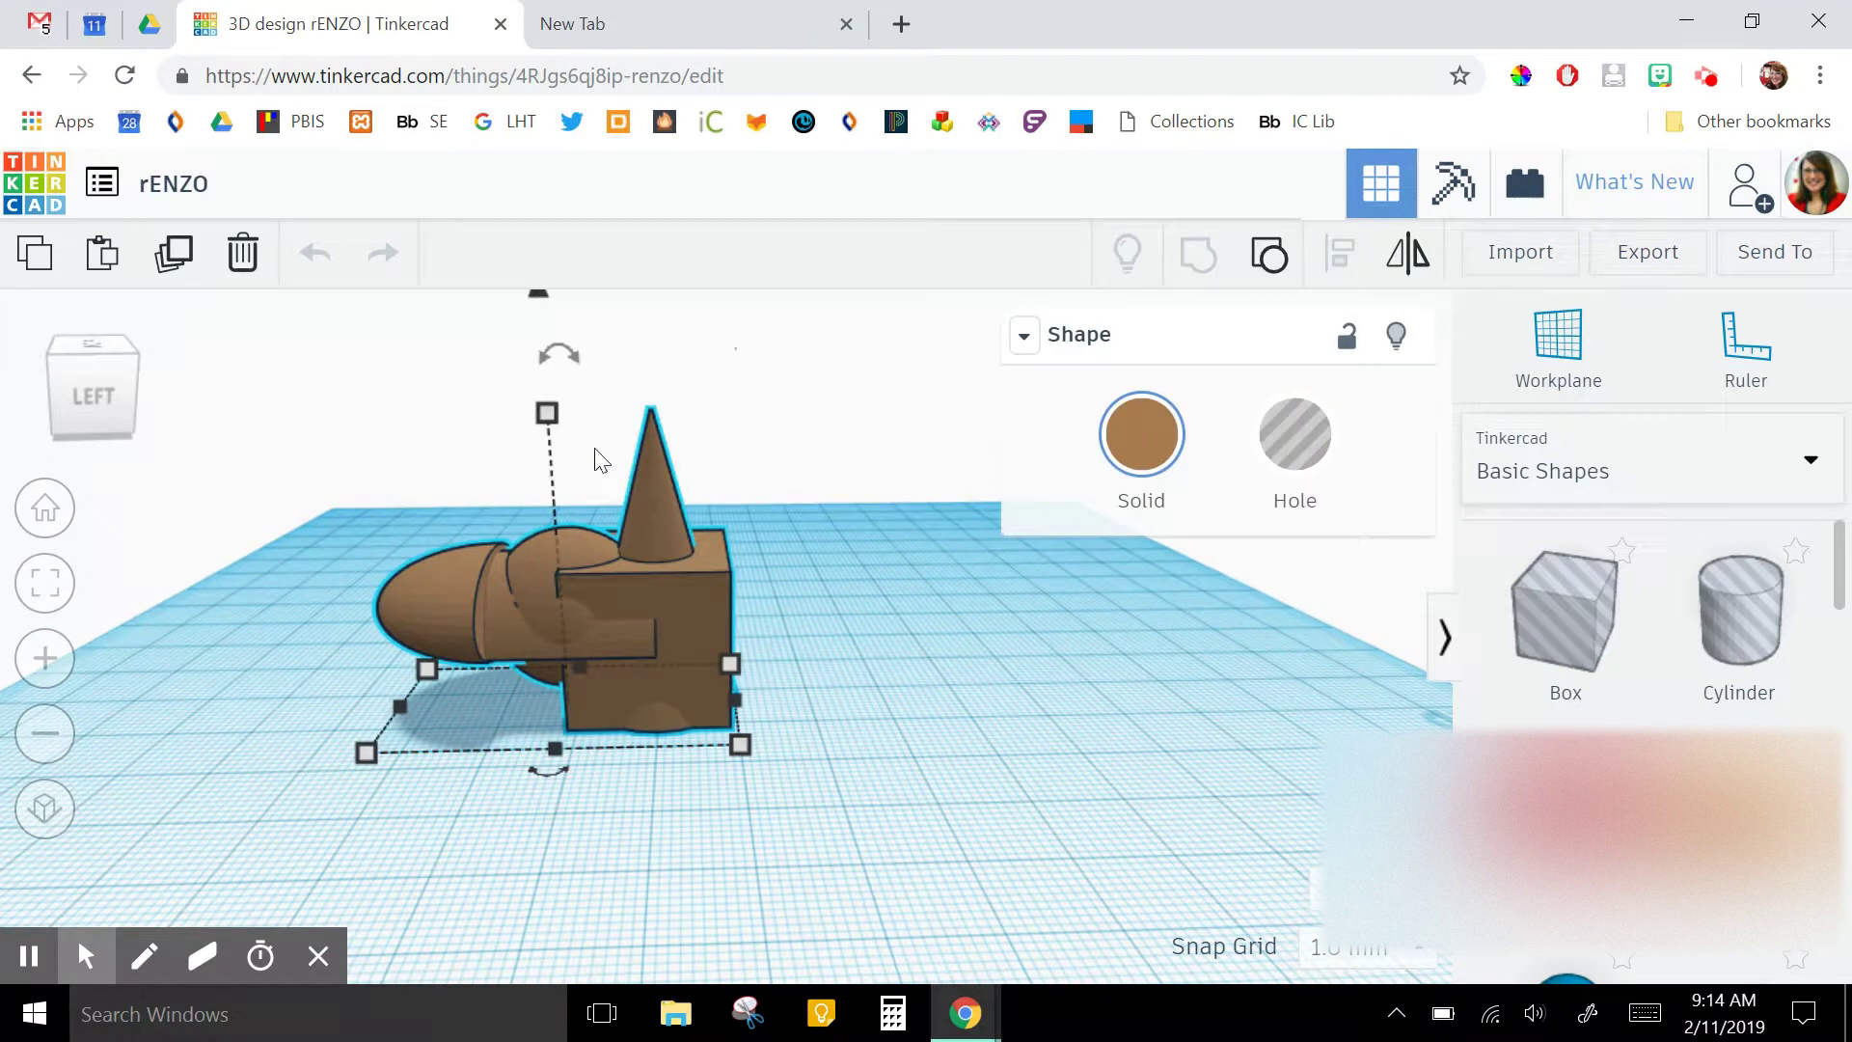
drag(540, 297, 541, 356)
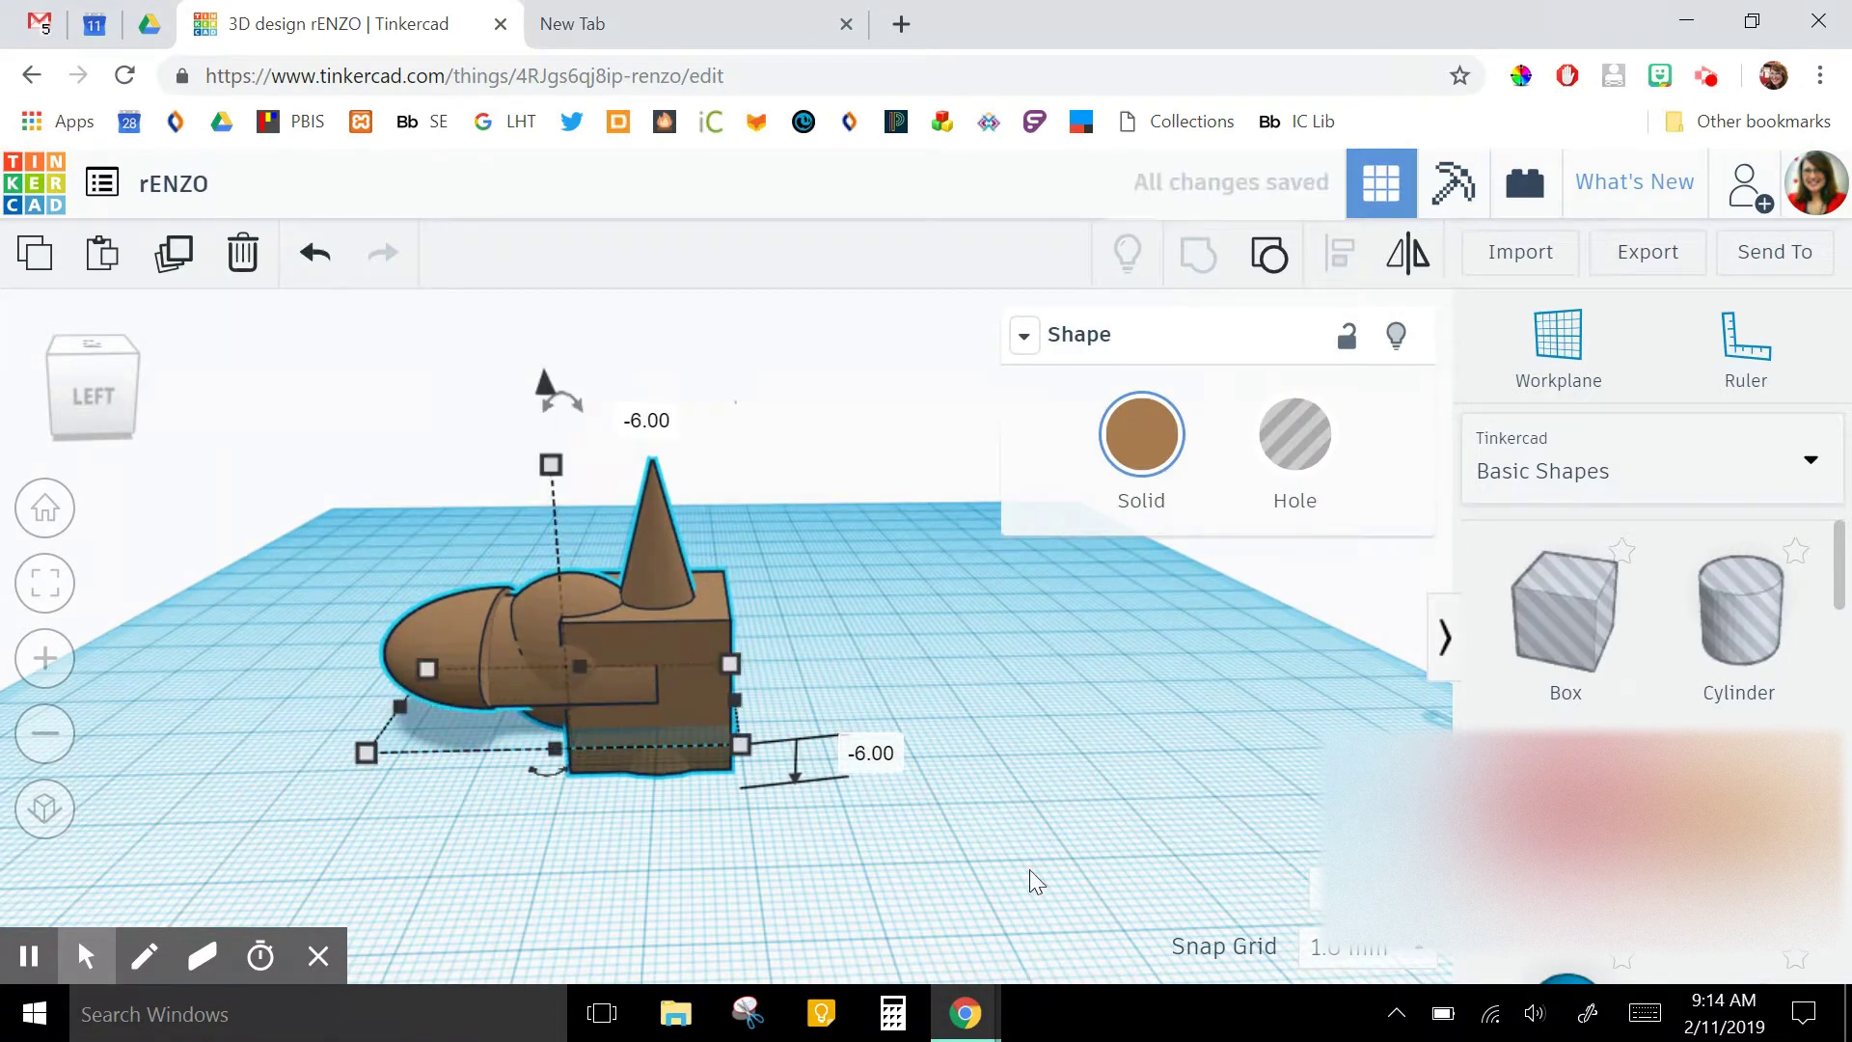
mouse_move(1033, 877)
right_down()
mouse_move(1030, 814)
mouse_move(1023, 873)
right_up()
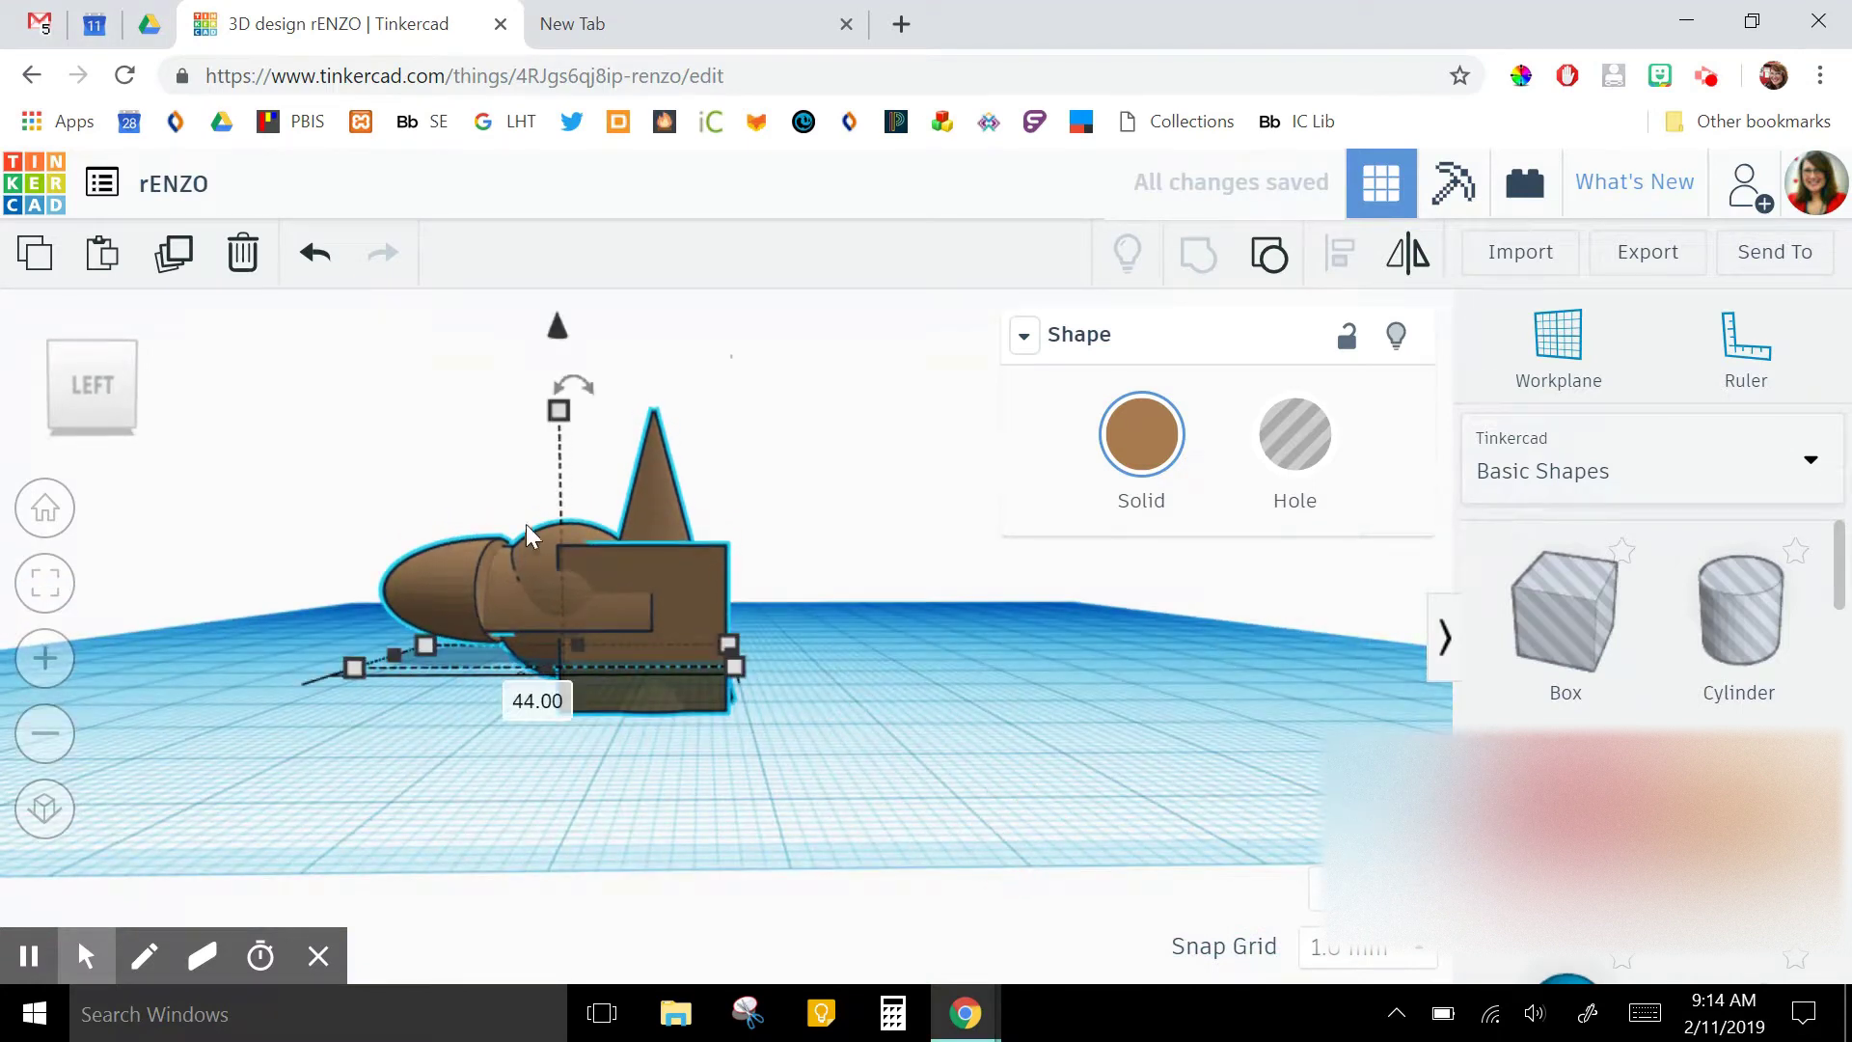
drag(560, 331, 570, 280)
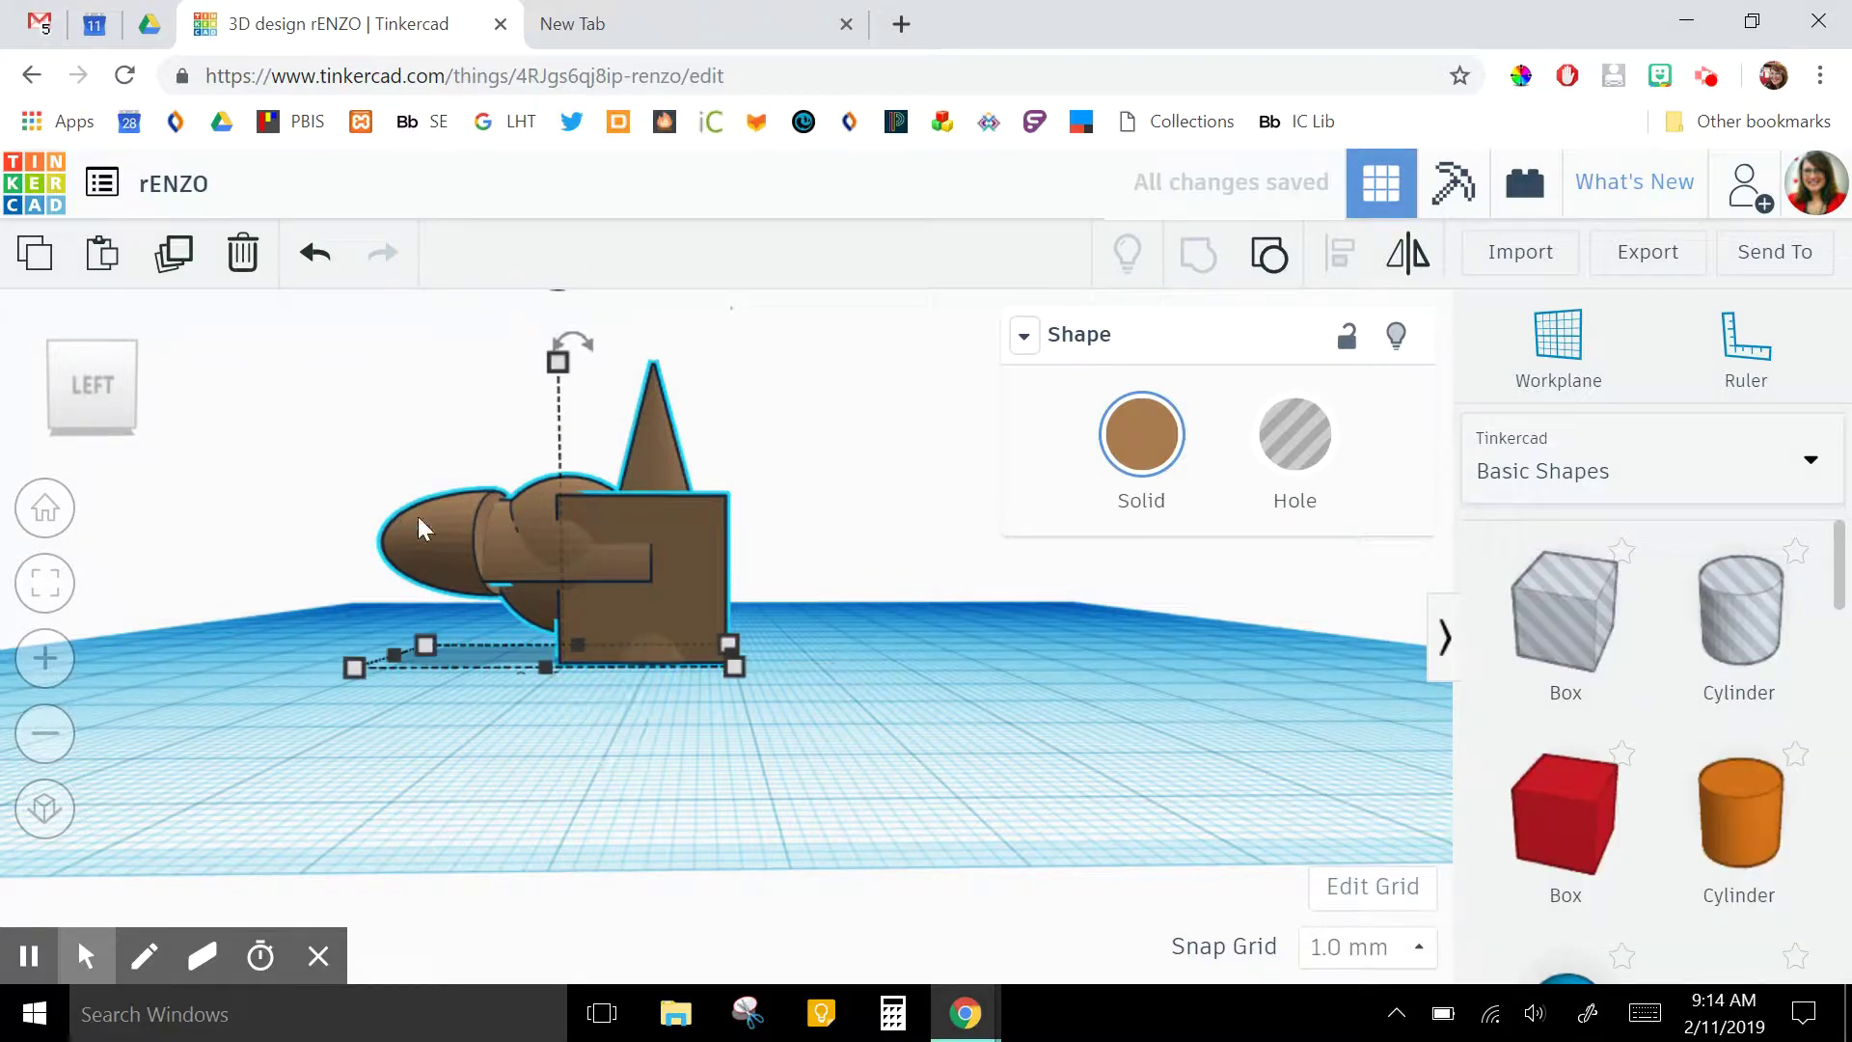
Orbit around the deselected model to inspect it from above, the side and behind
right_drag(324, 608, 454, 186)
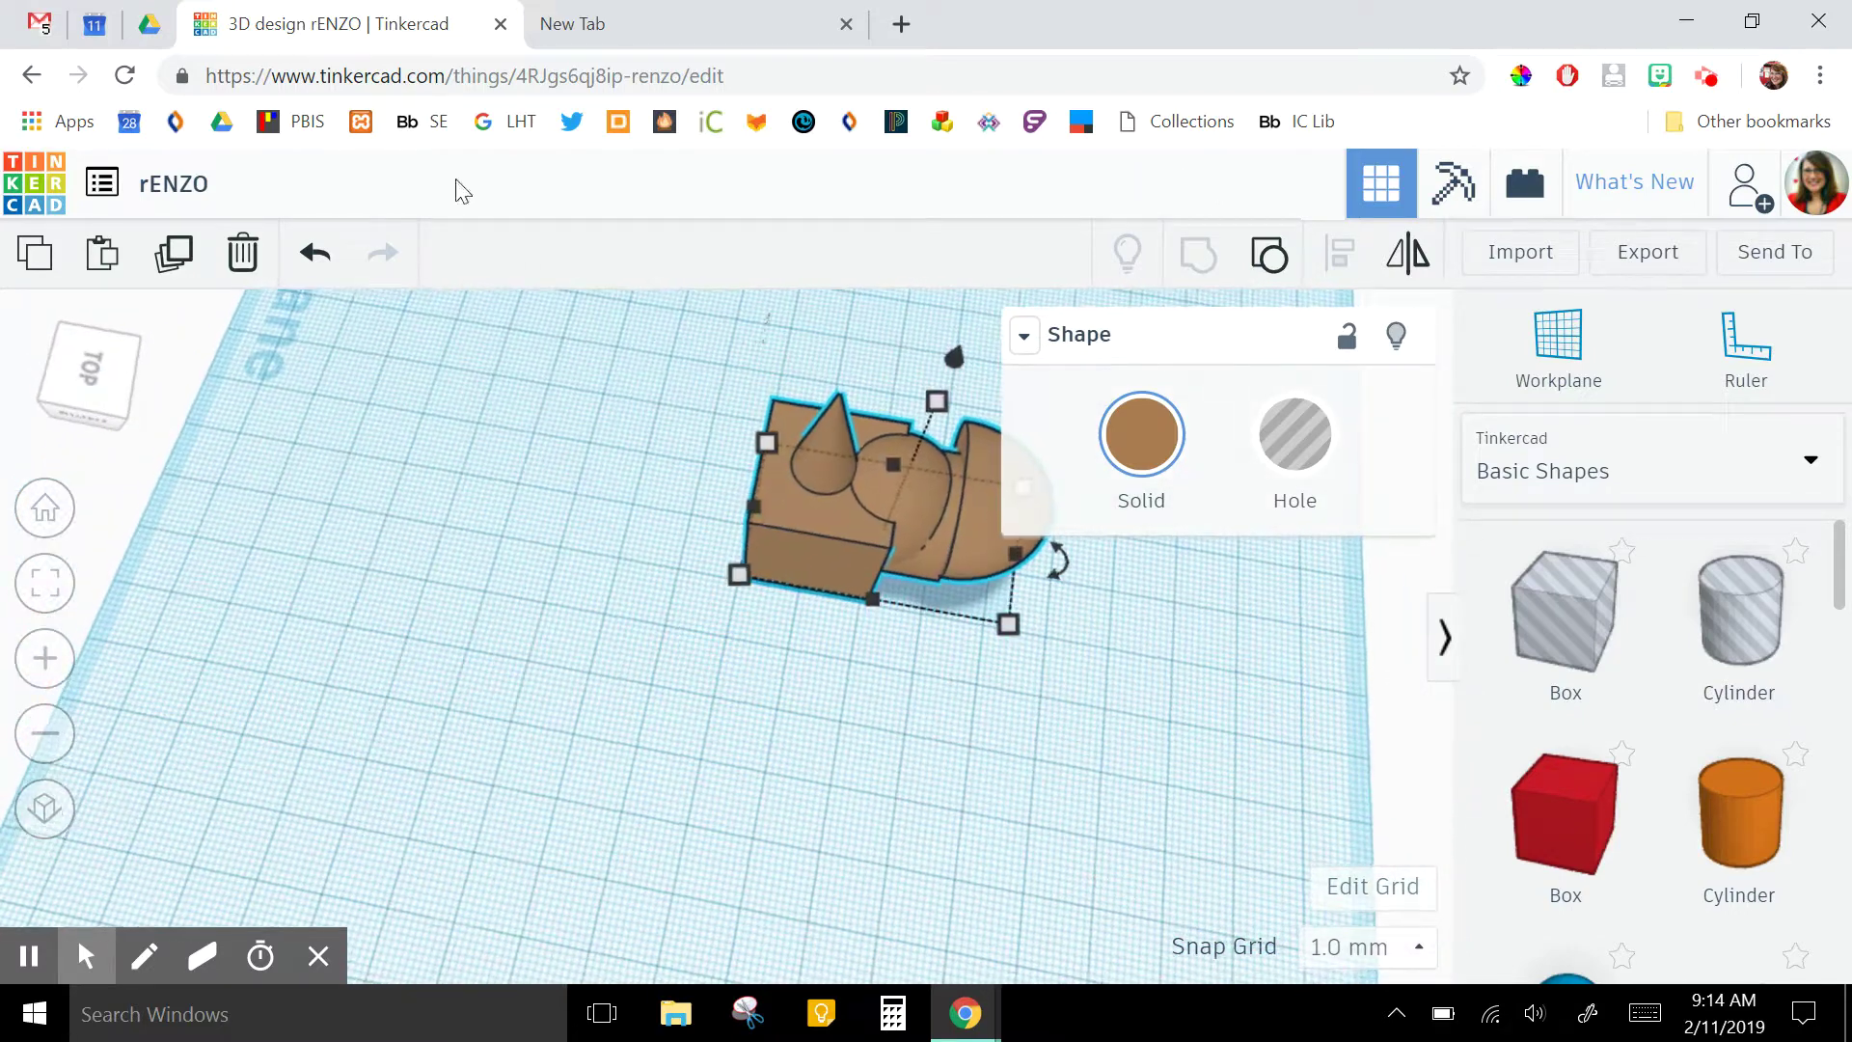
drag(641, 430, 1196, 811)
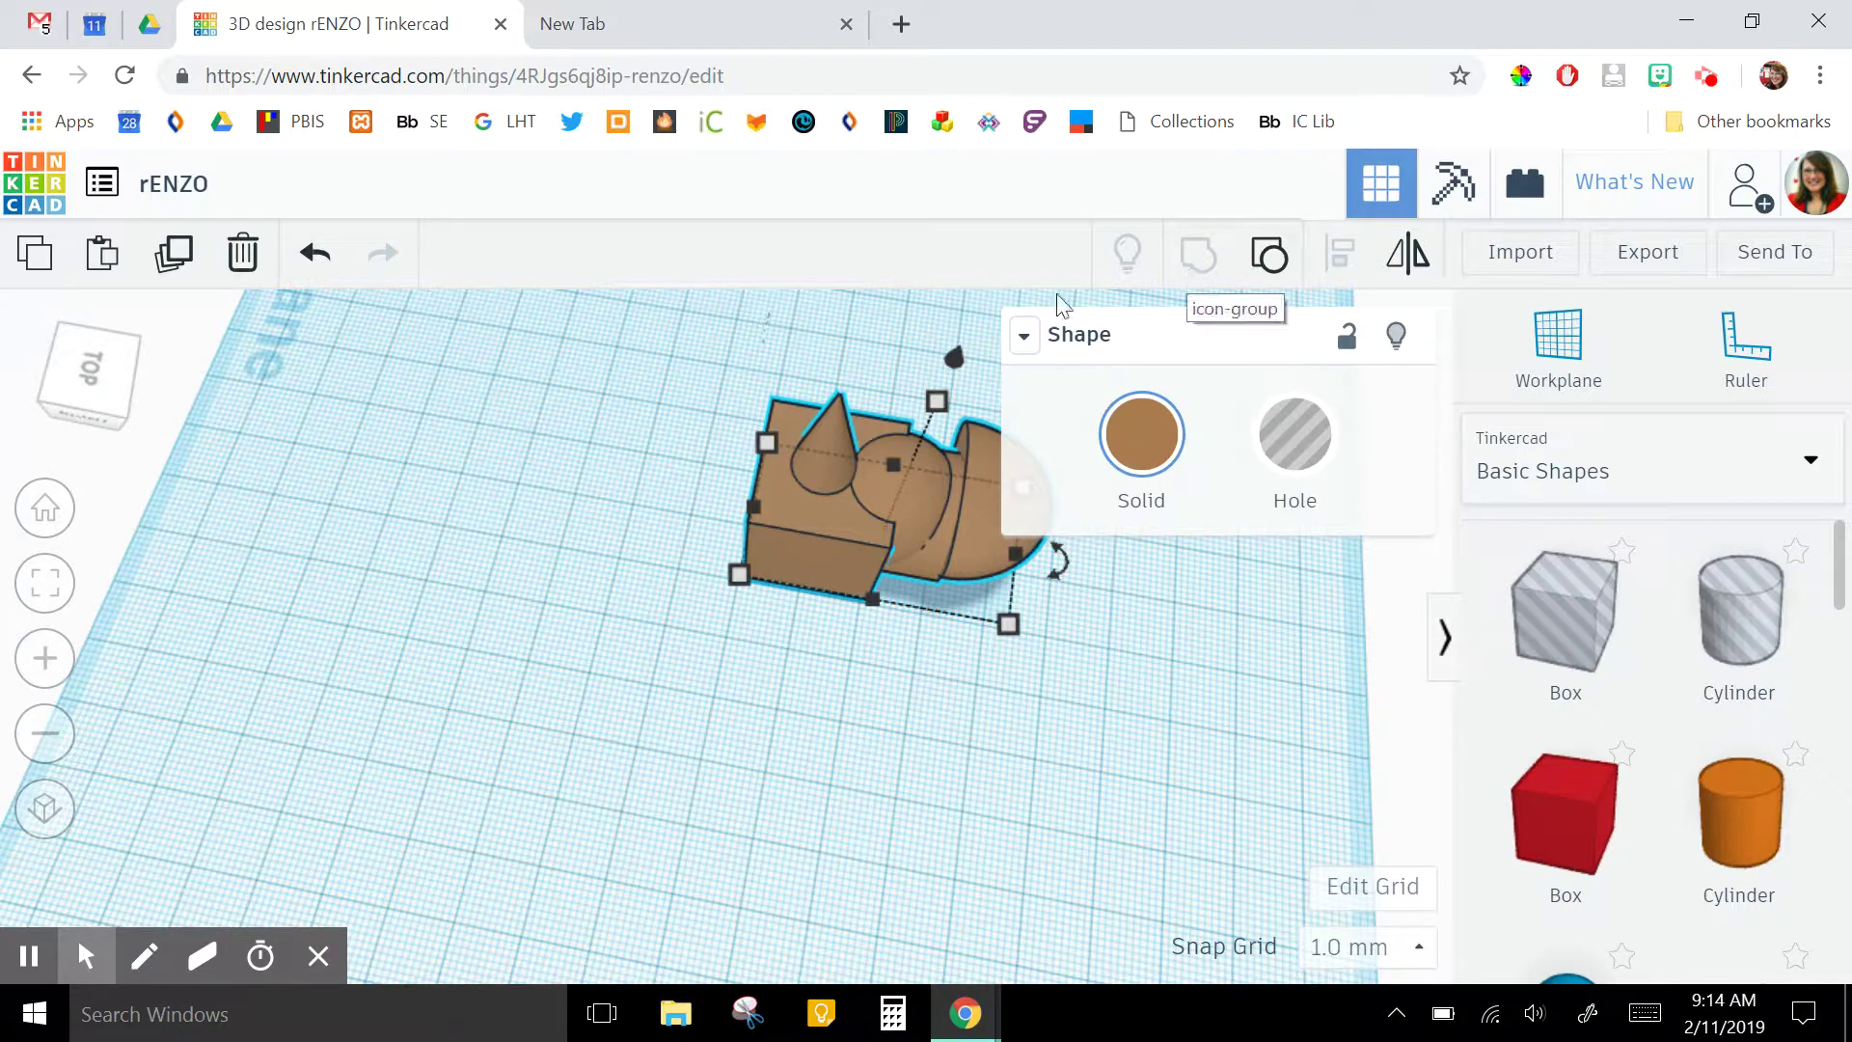
click(1026, 697)
right_drag(1091, 744, 958, 545)
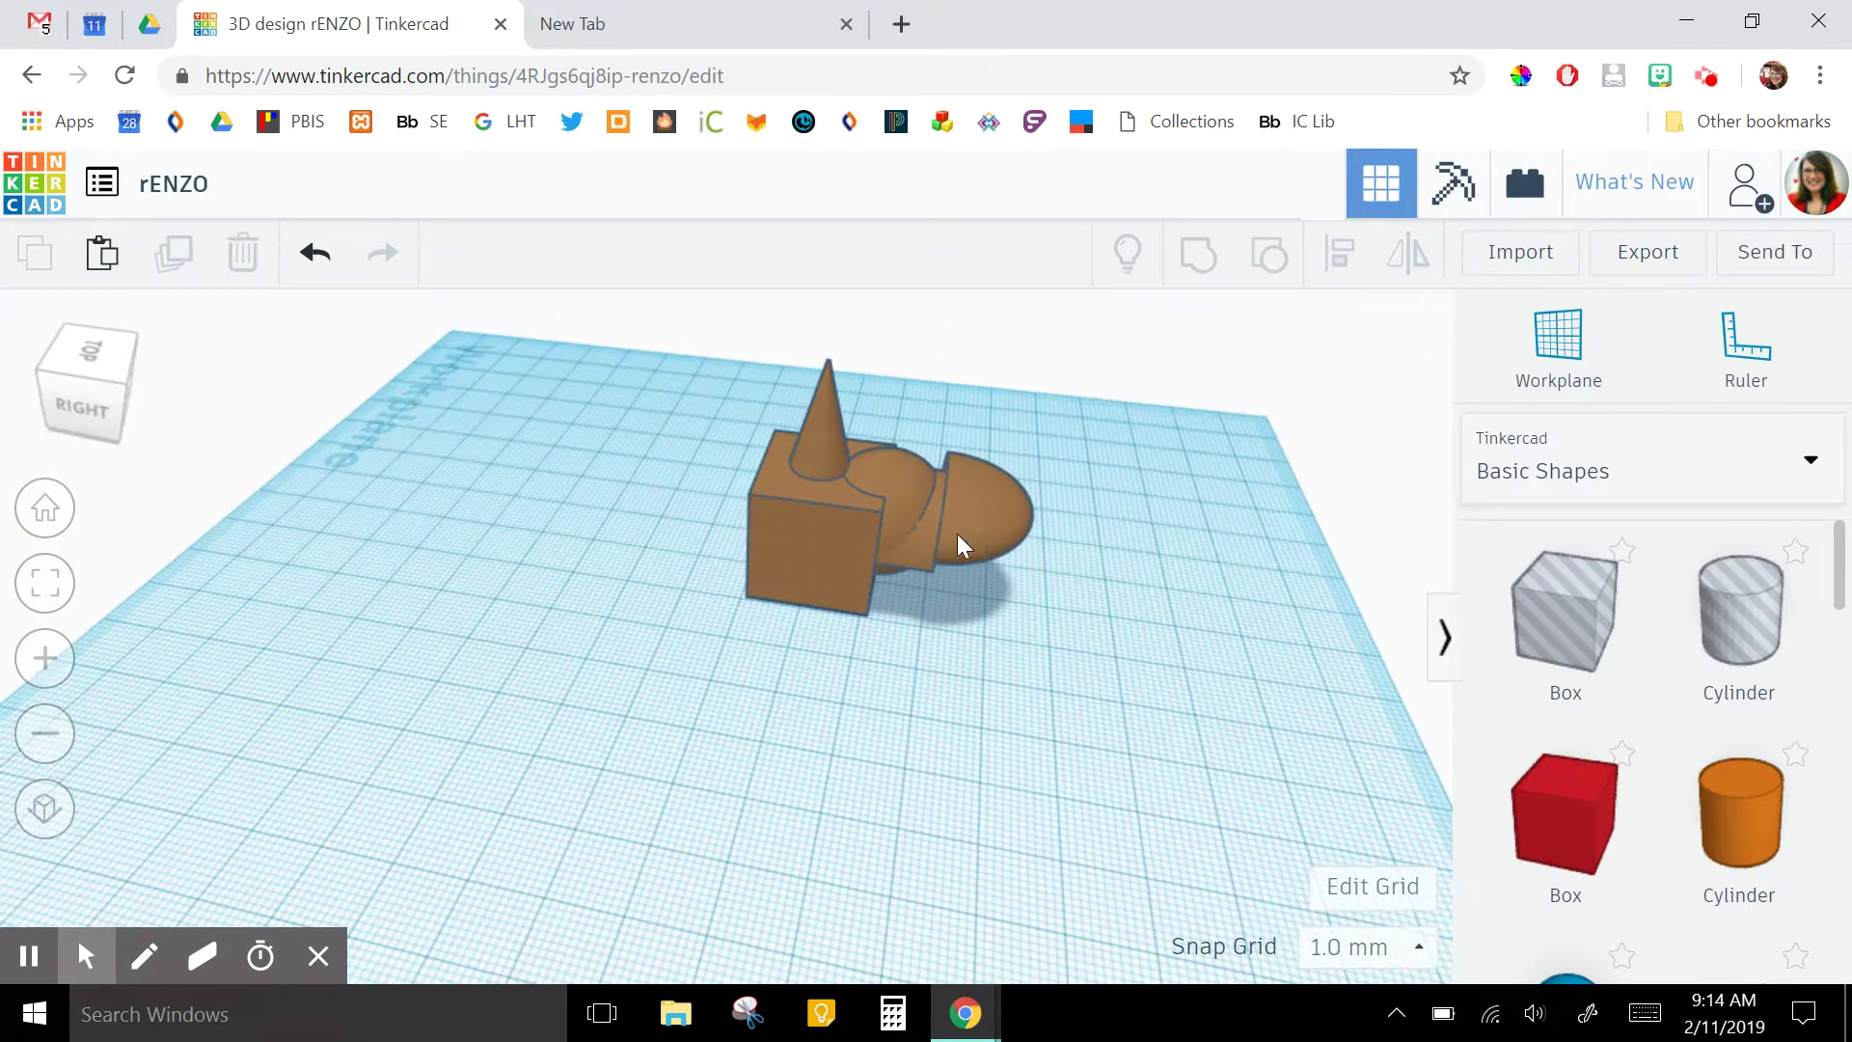
right_drag(1120, 694, 317, 692)
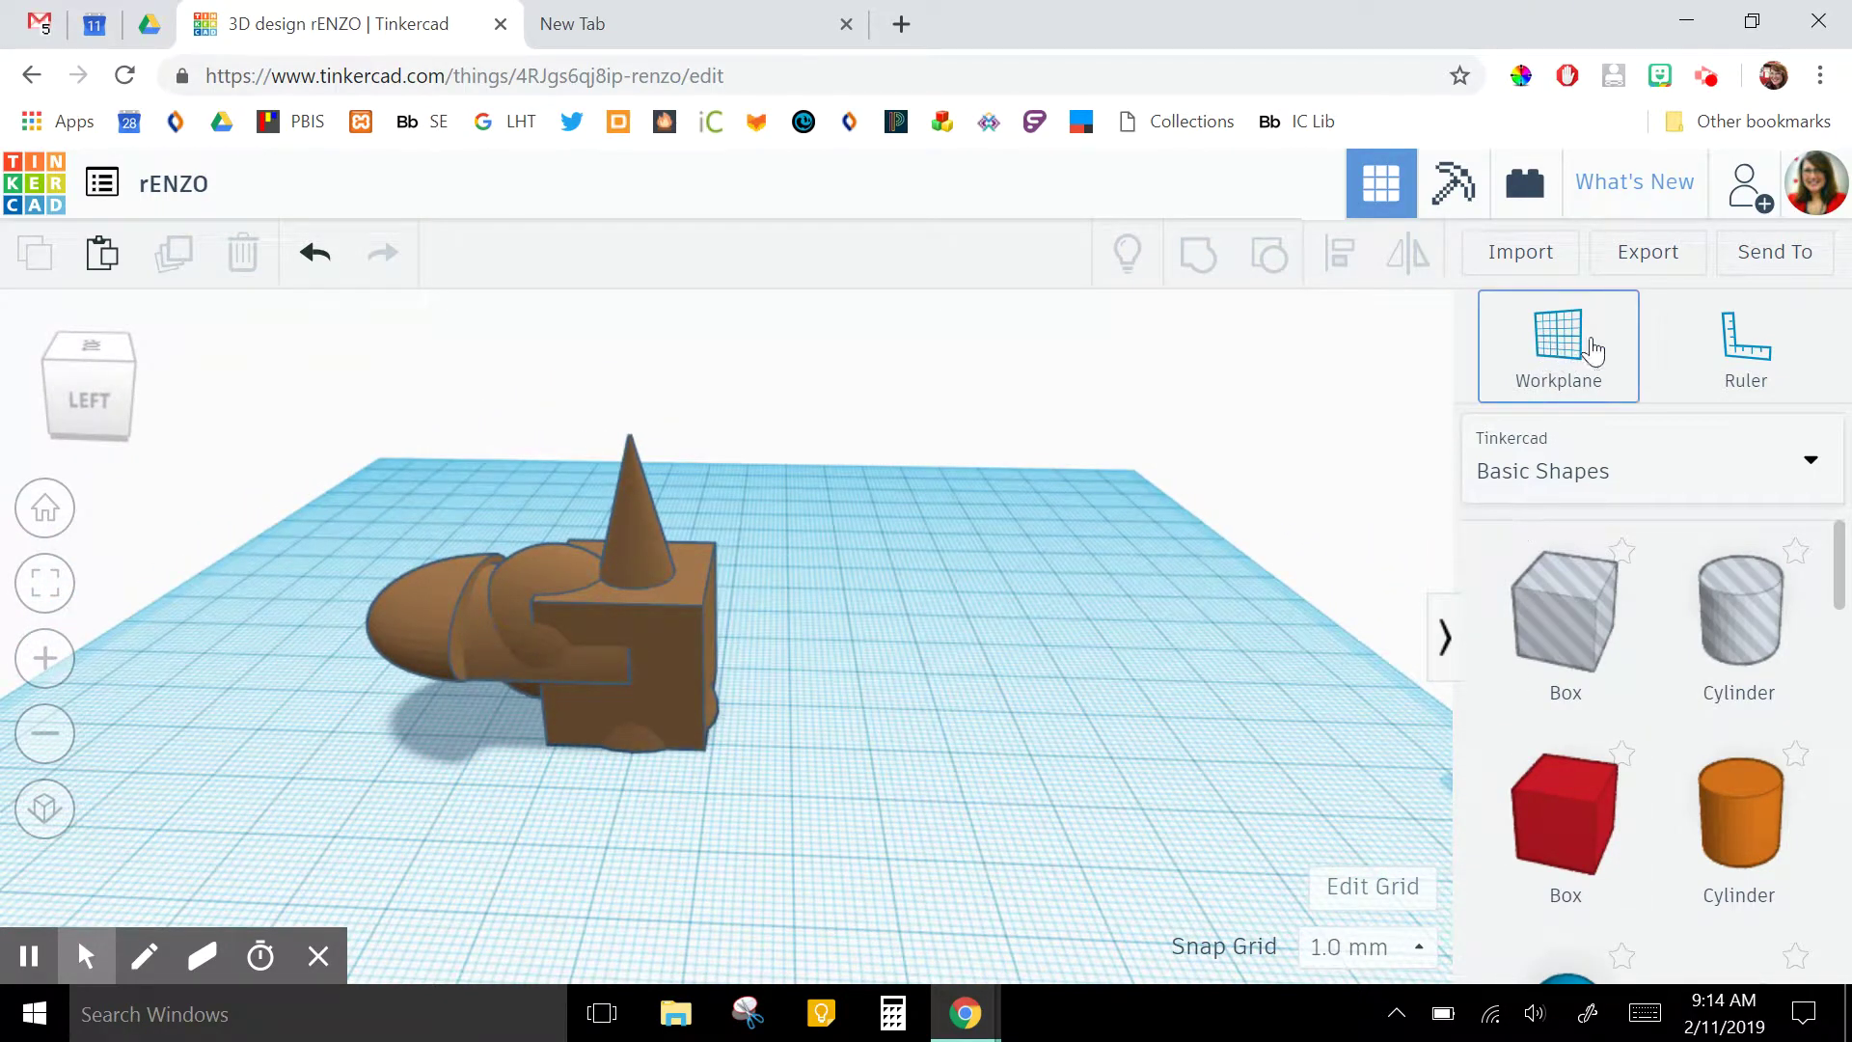
click(1645, 268)
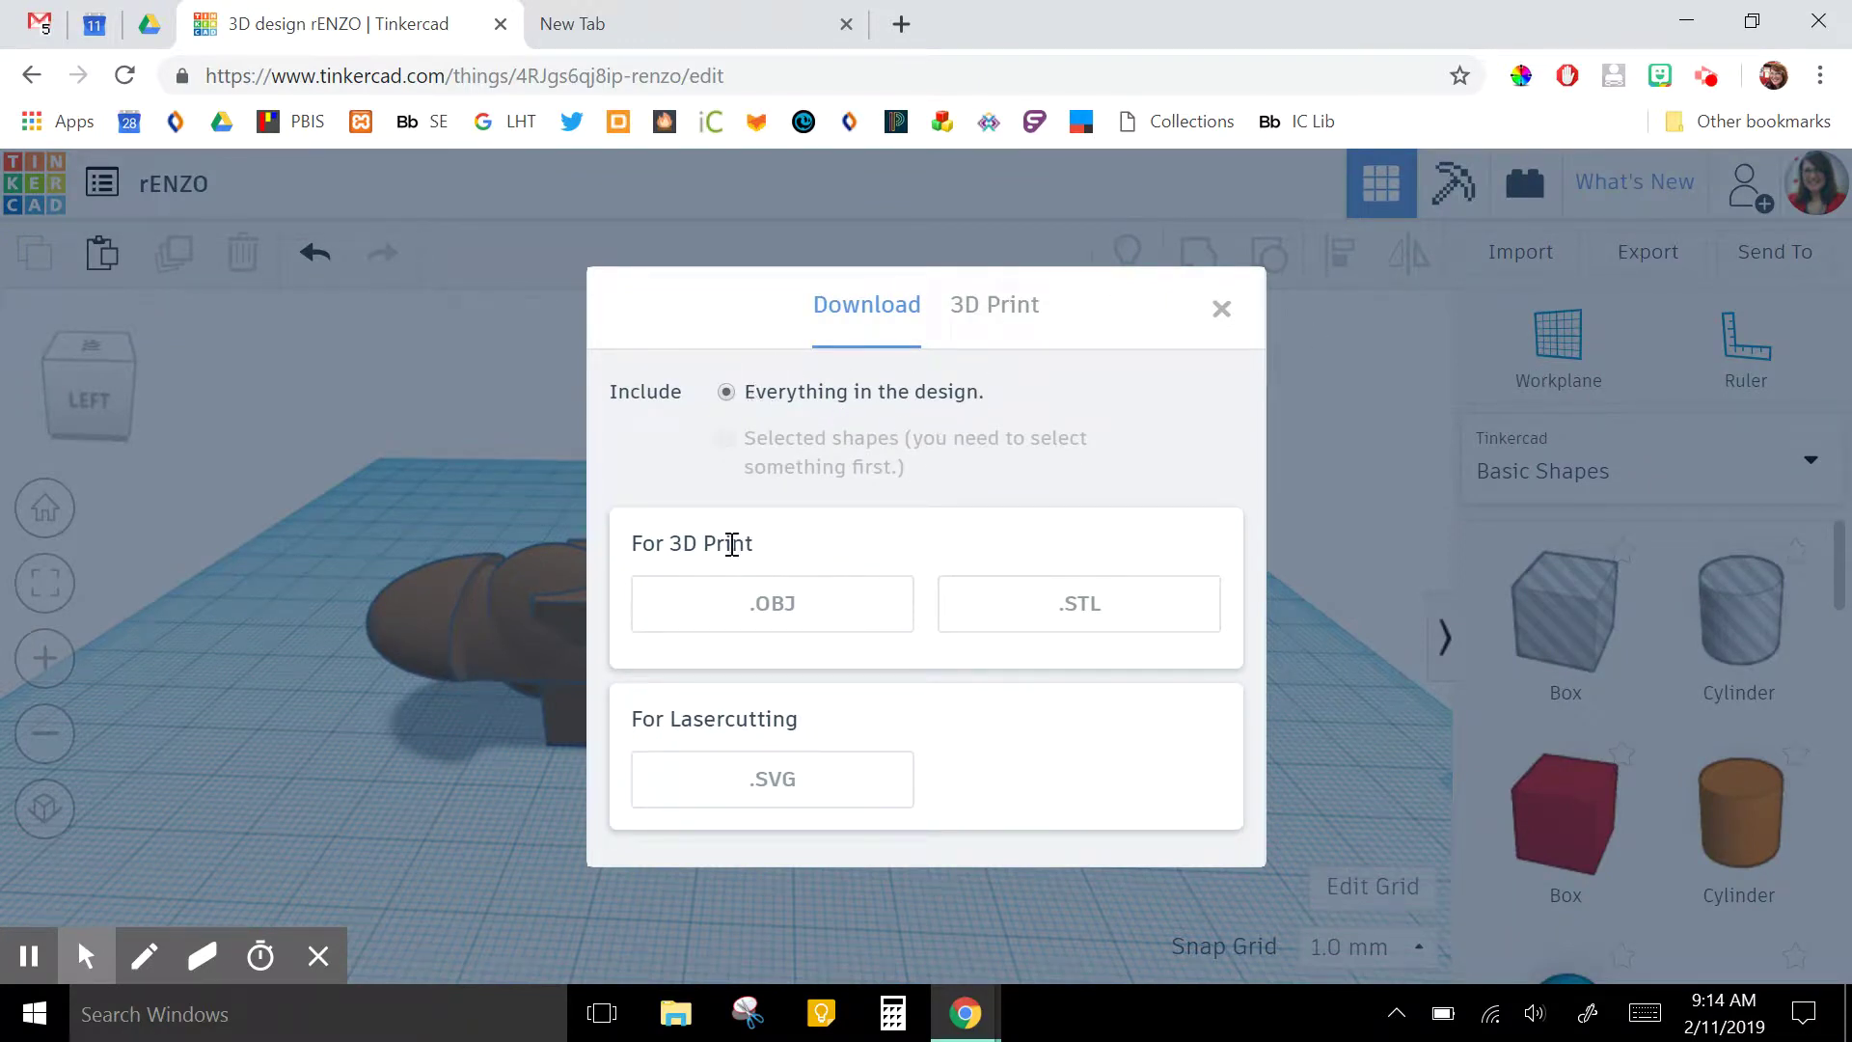
Download the whole rENZO design as rENZO (1).stl
click(1096, 629)
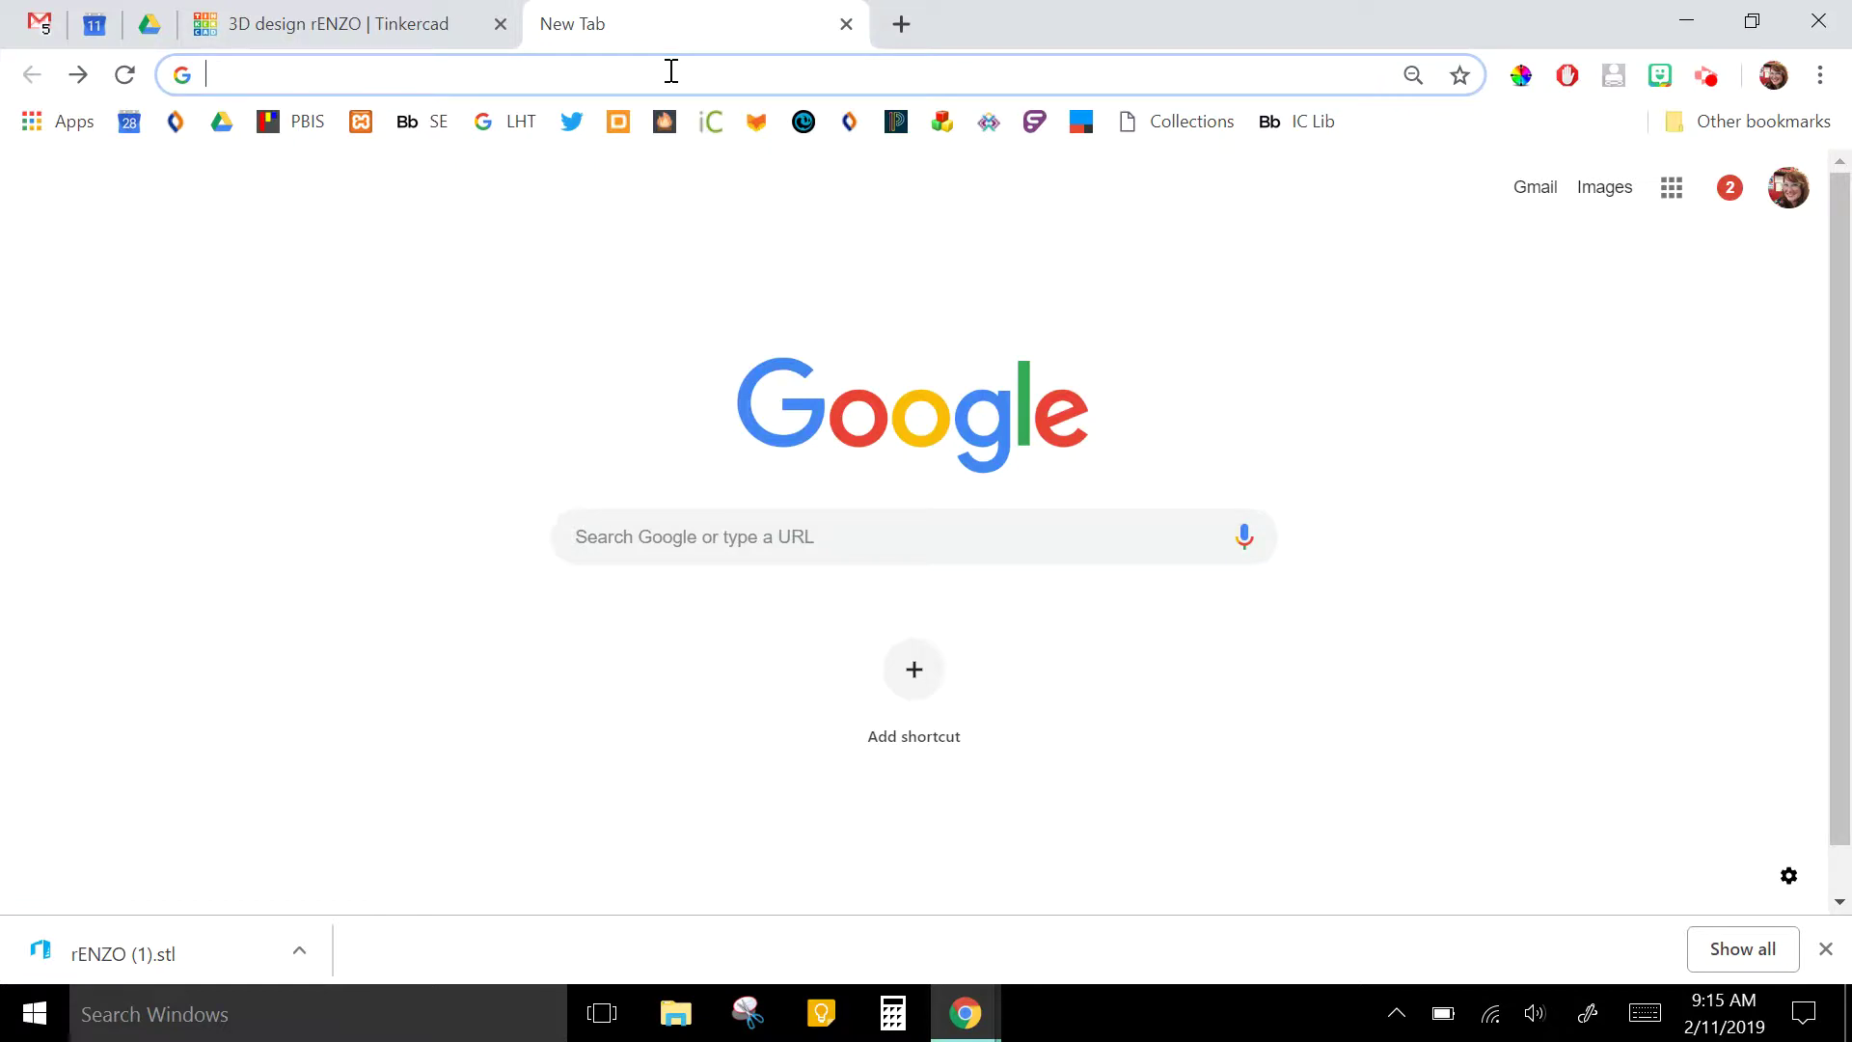
Search 'dremel print cloud' and follow the DigiLab 3D Software page link to Dremel Print Cloud
text(dremel)
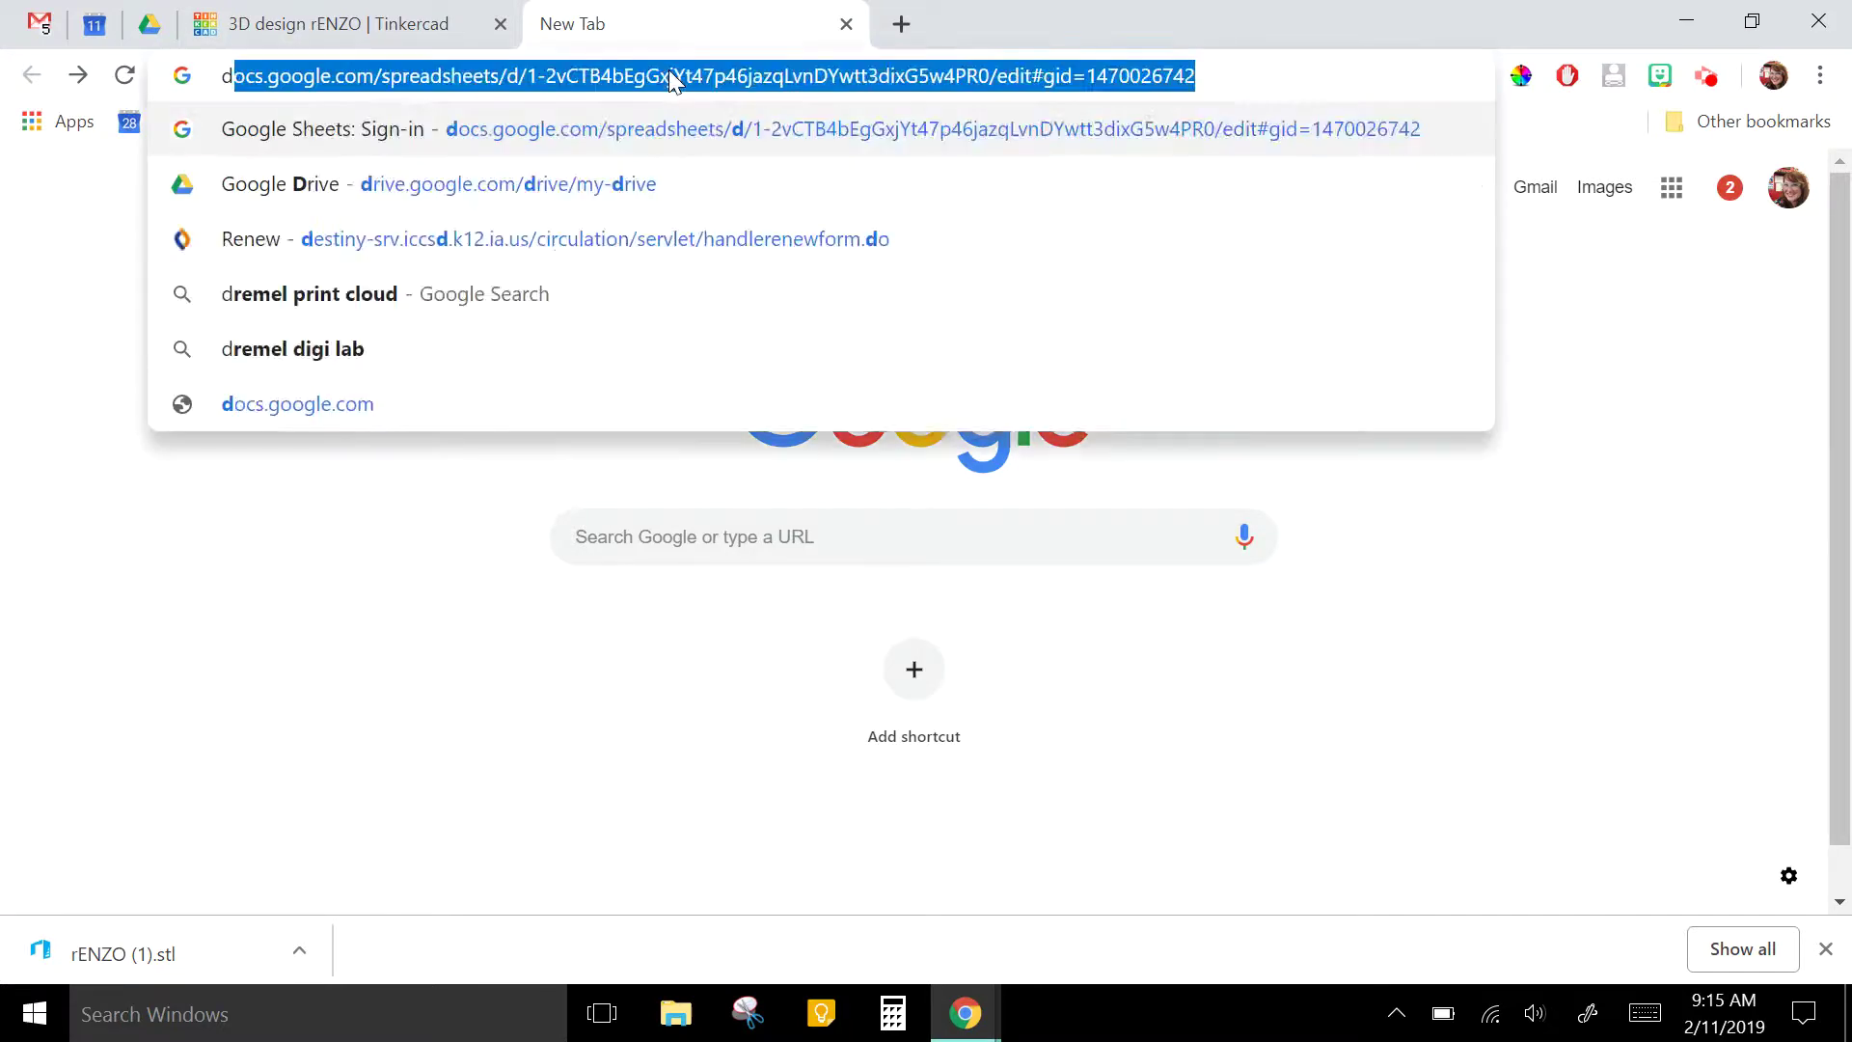
text( print cloud)
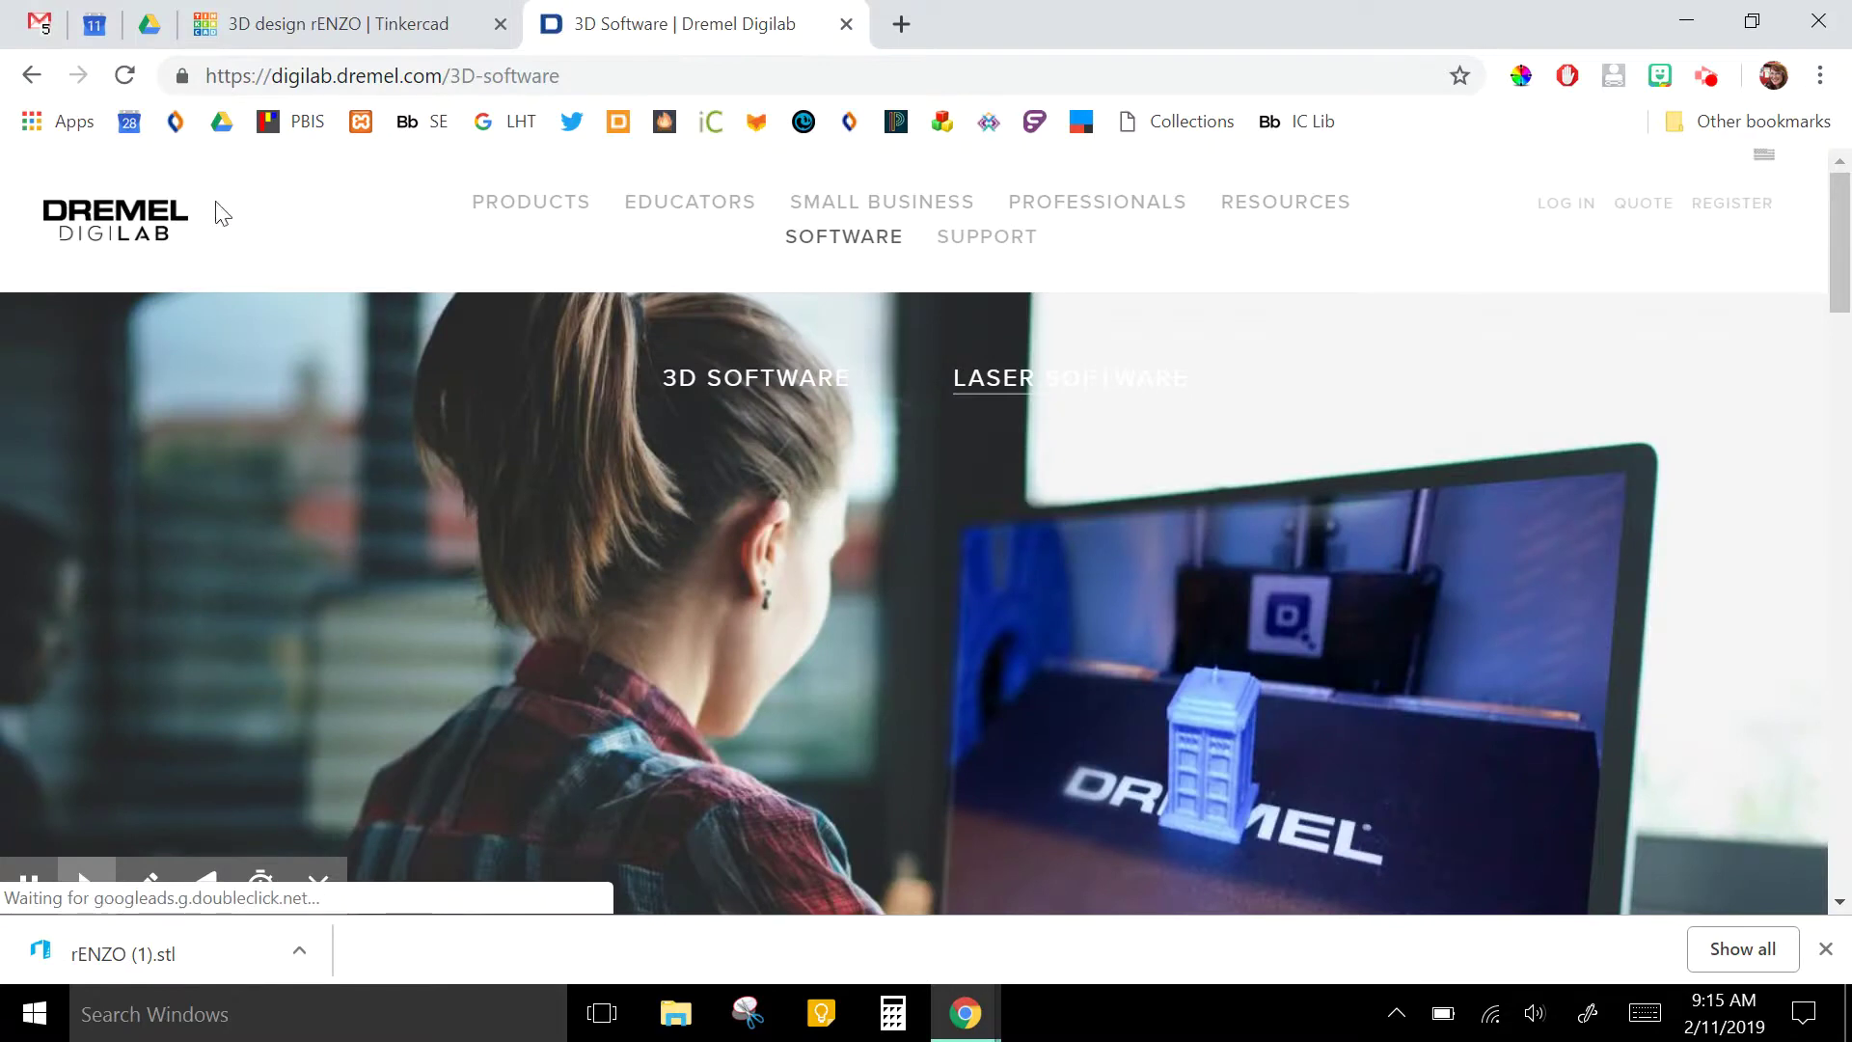
click(1838, 202)
drag(1838, 203, 1847, 536)
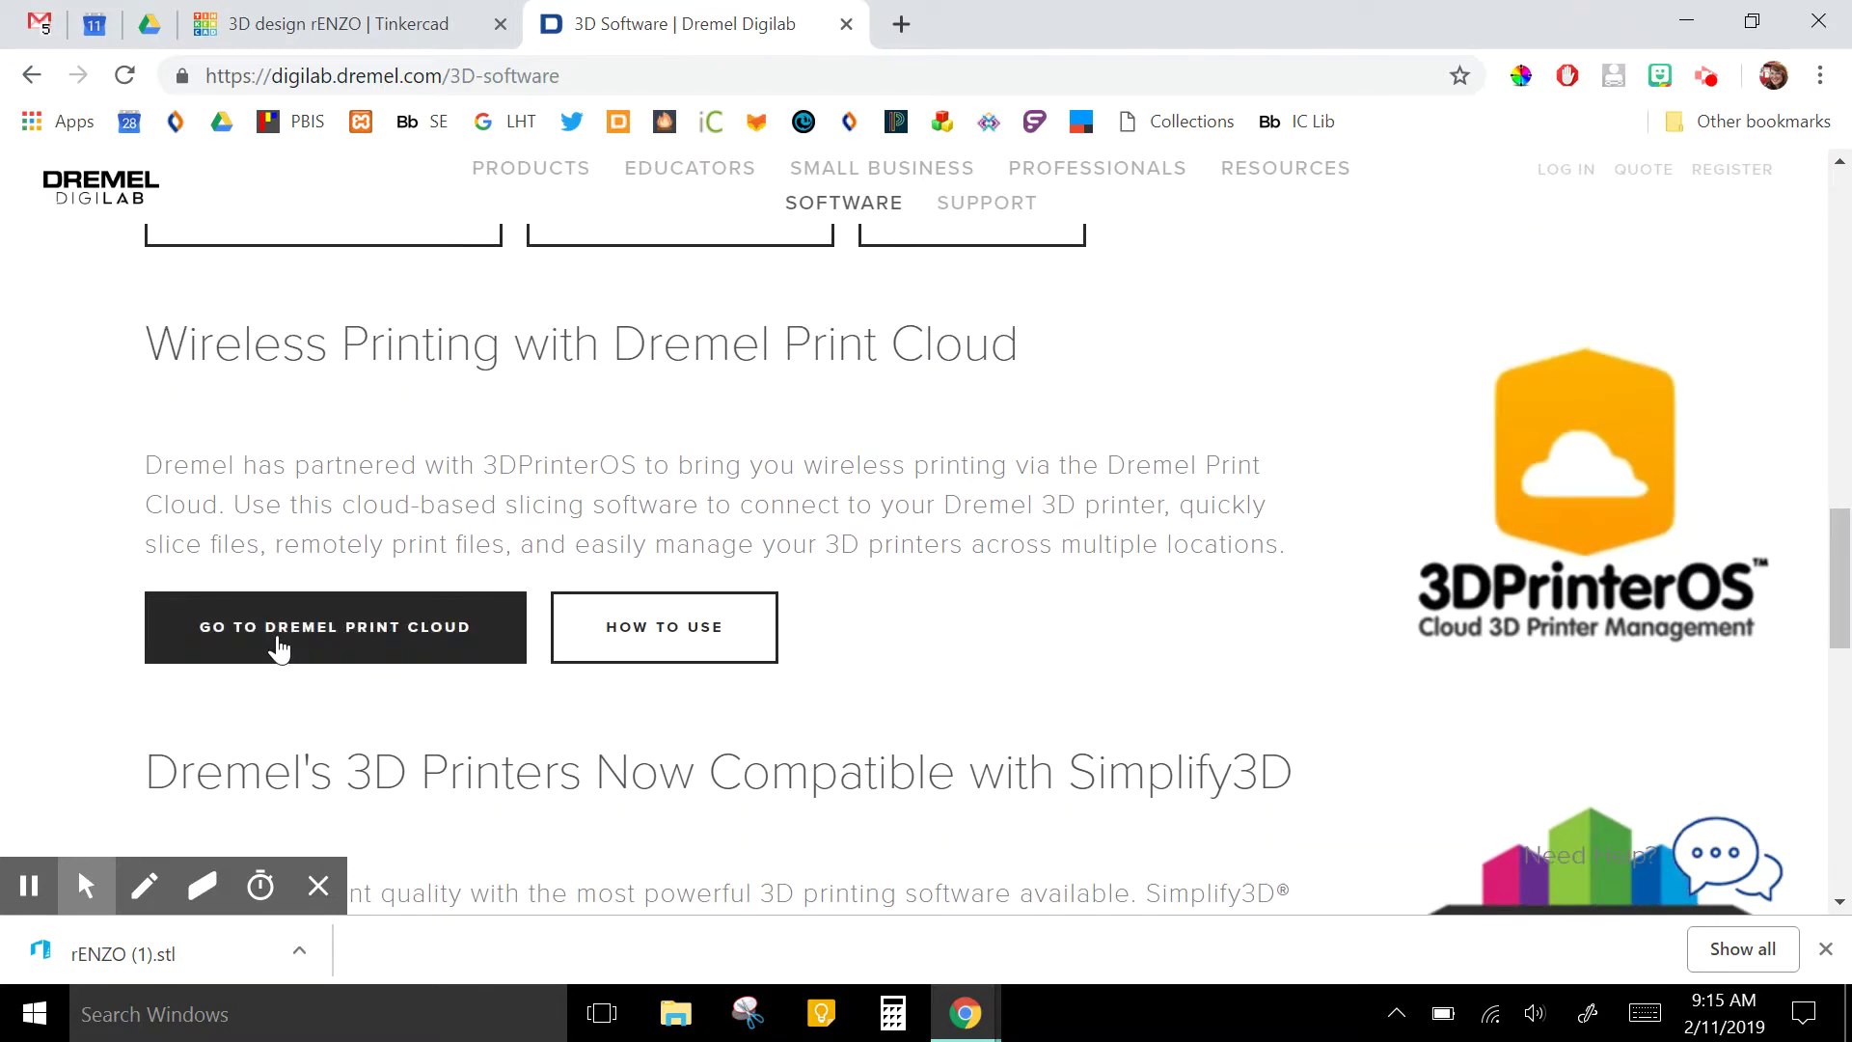
click(279, 648)
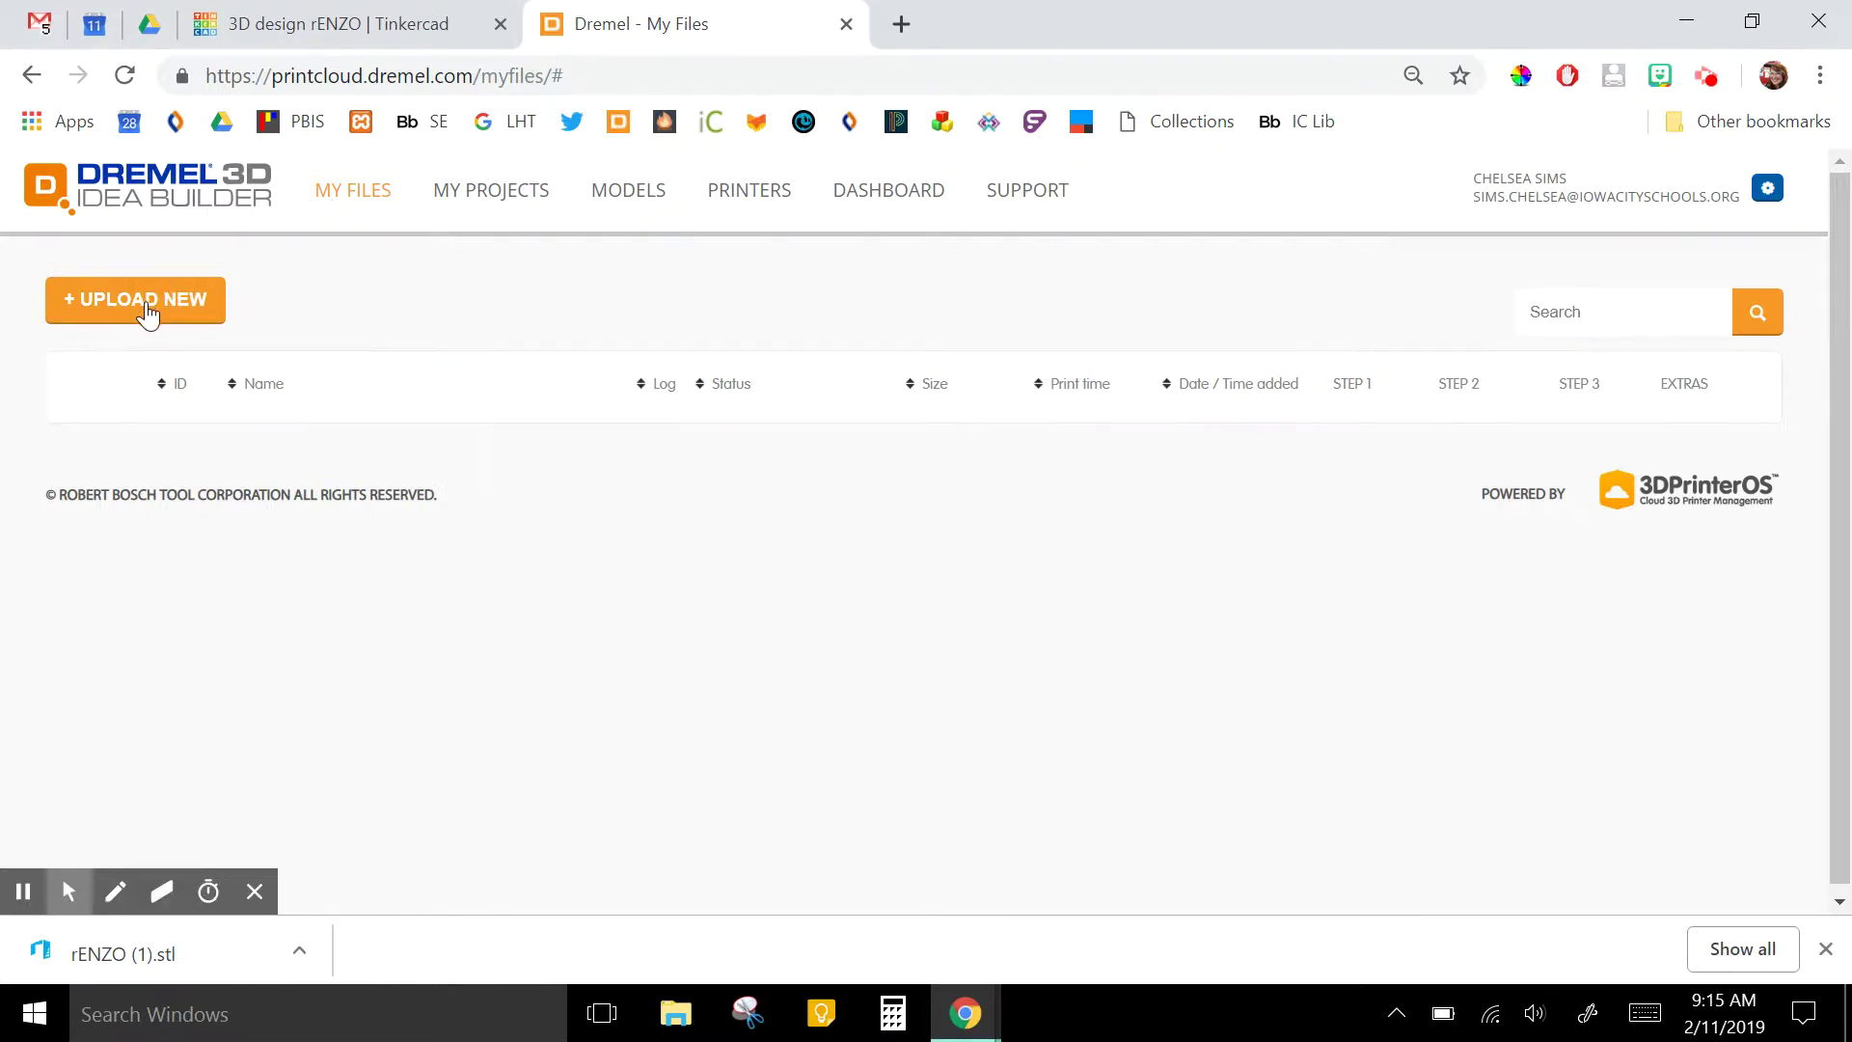
Upload rENZO (1).stl into My Files and start Magic Fix on it
click(146, 309)
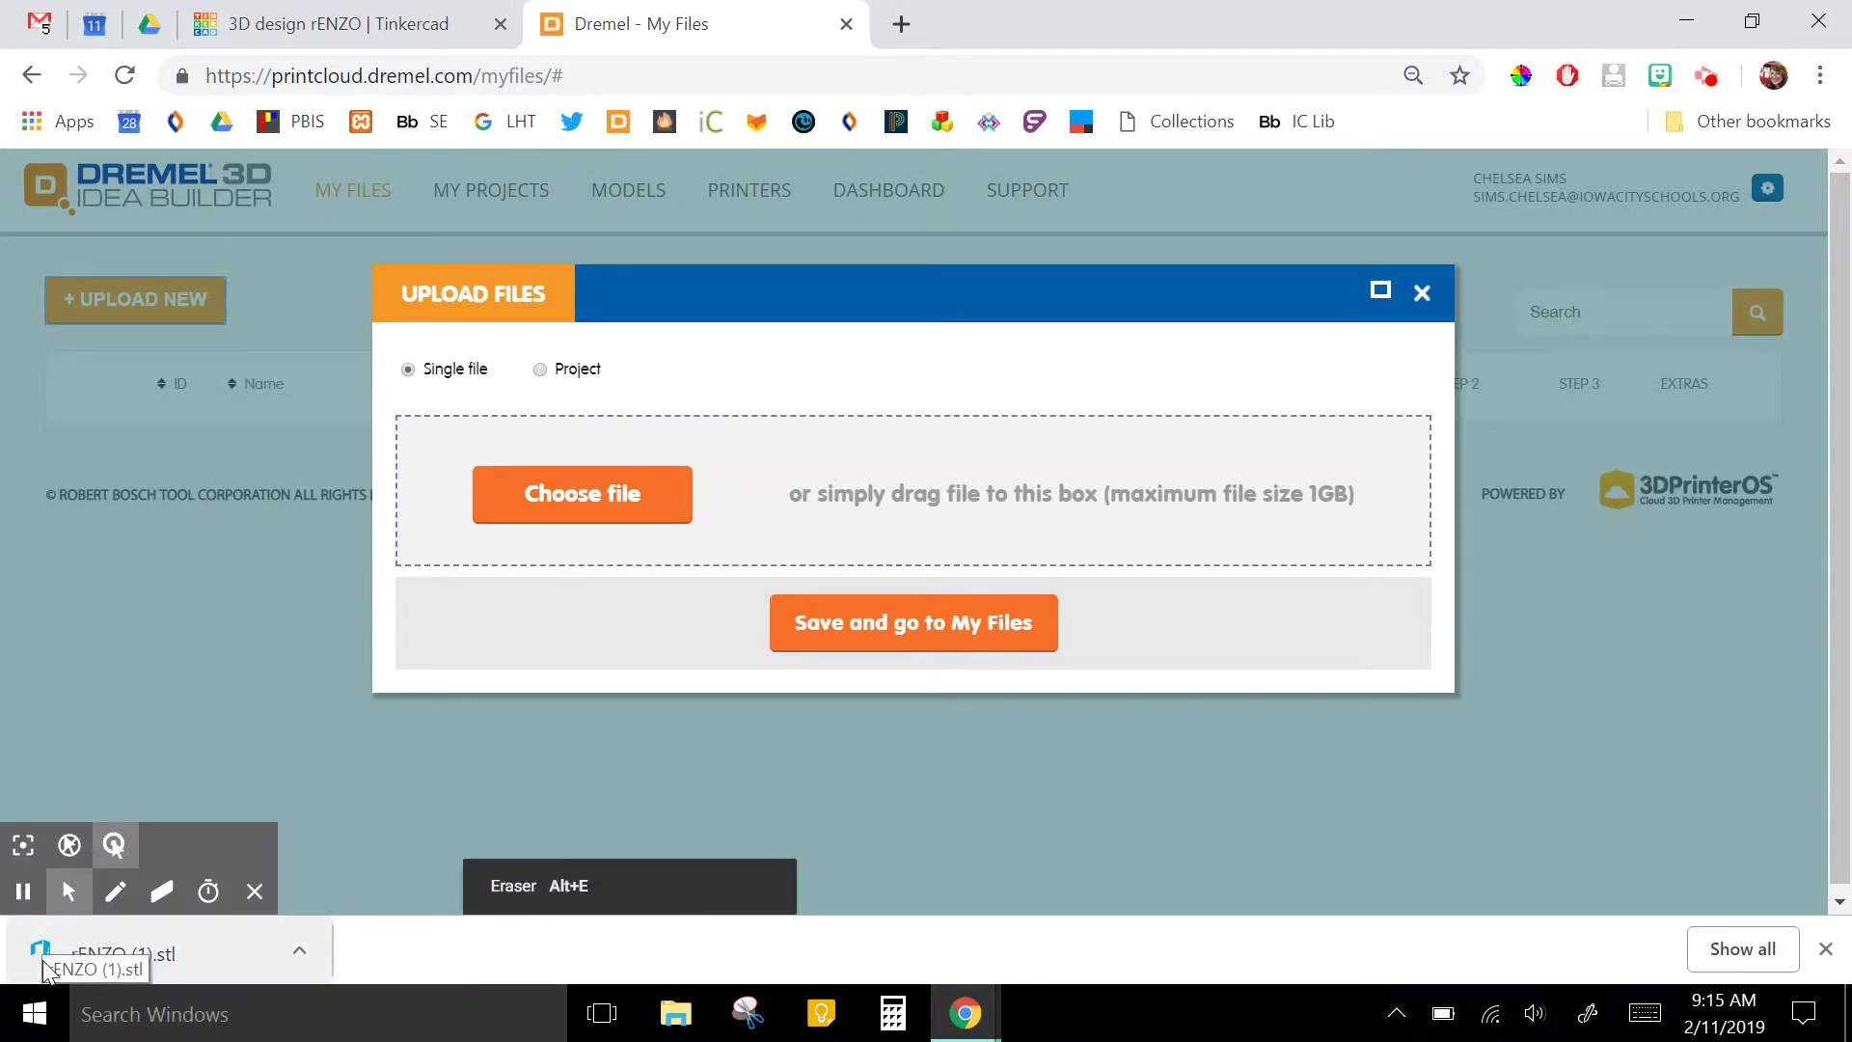
drag(47, 967, 880, 499)
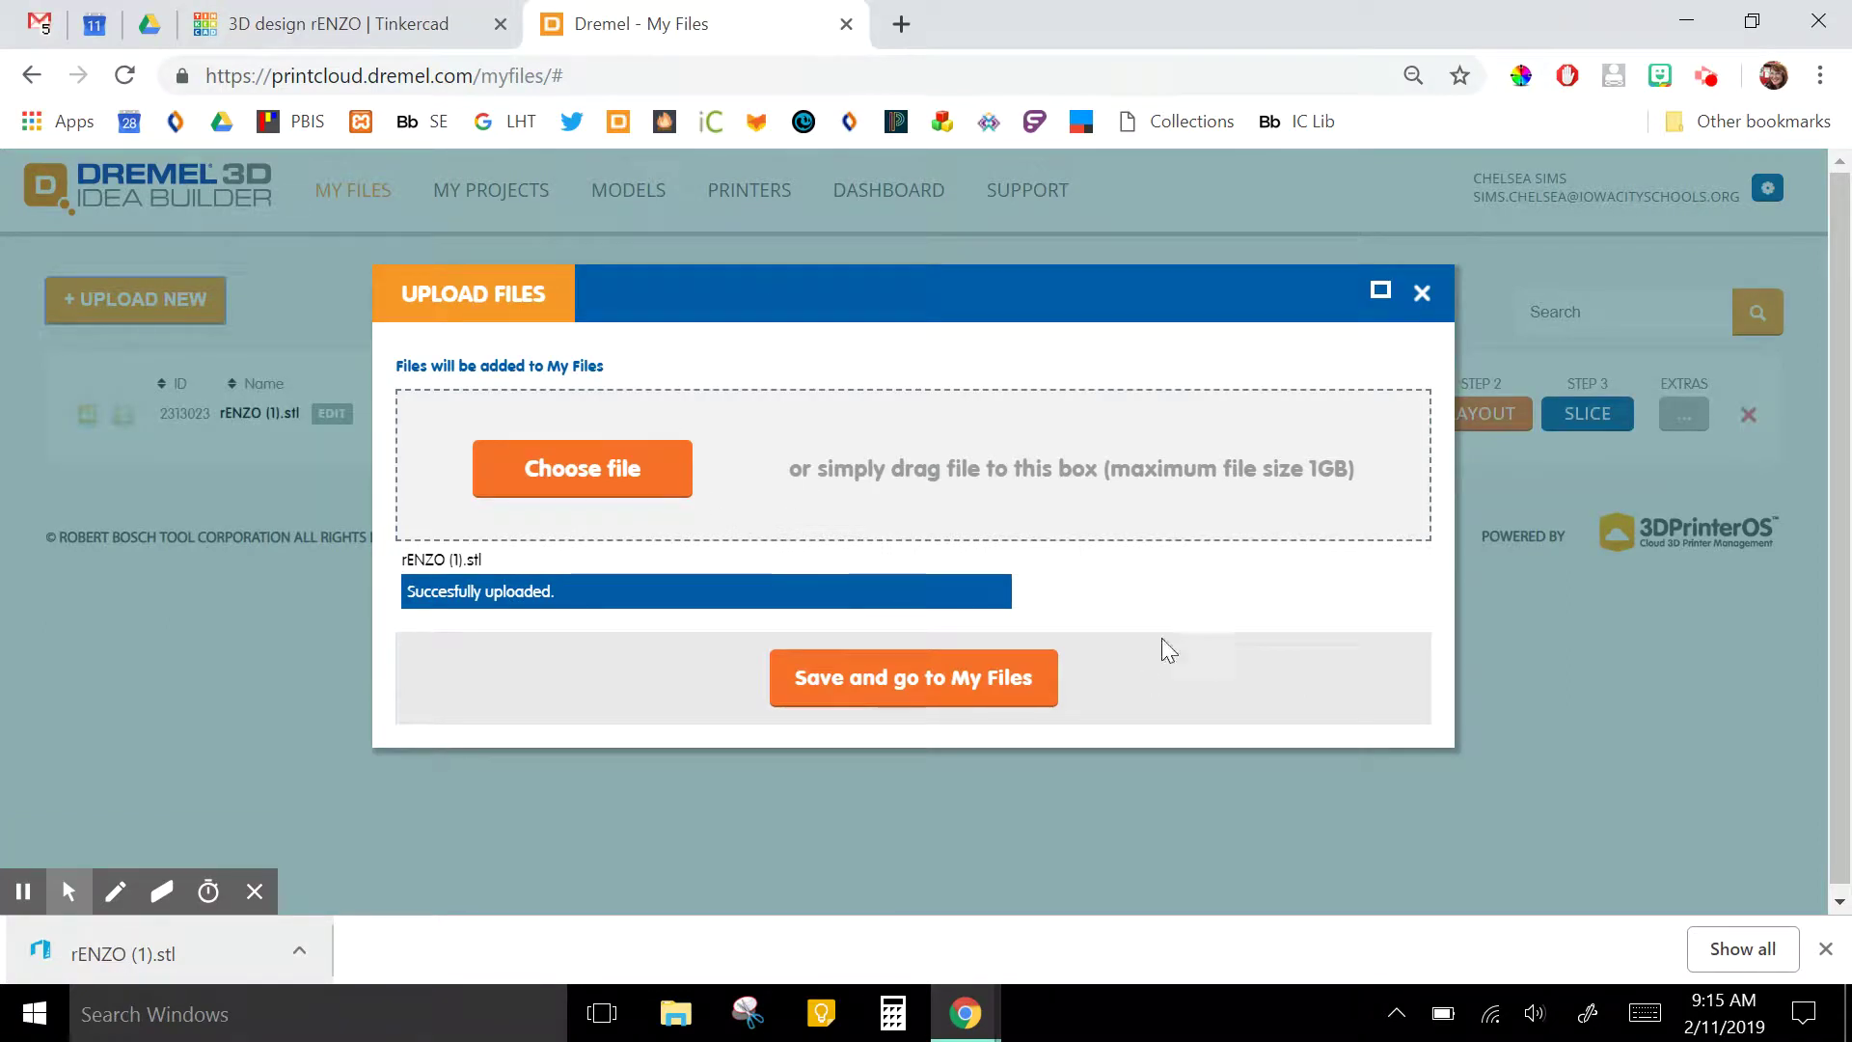
click(986, 687)
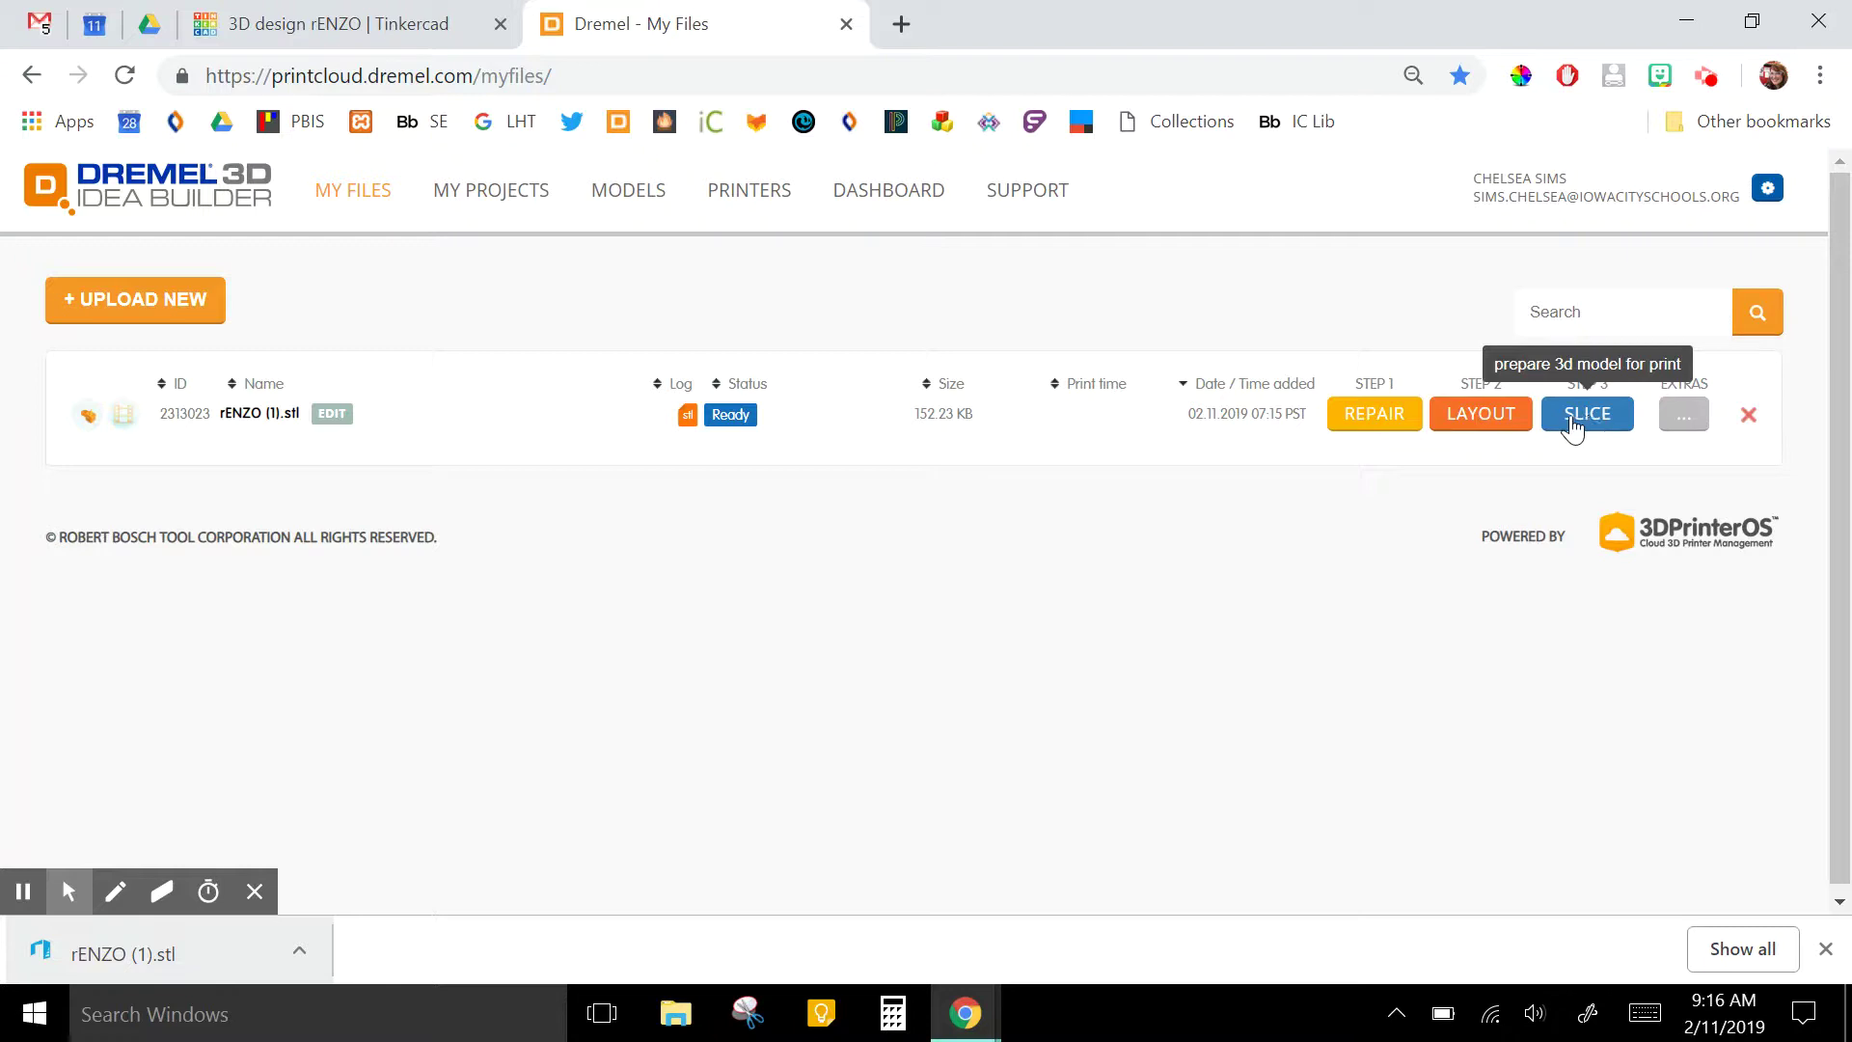
click(1370, 425)
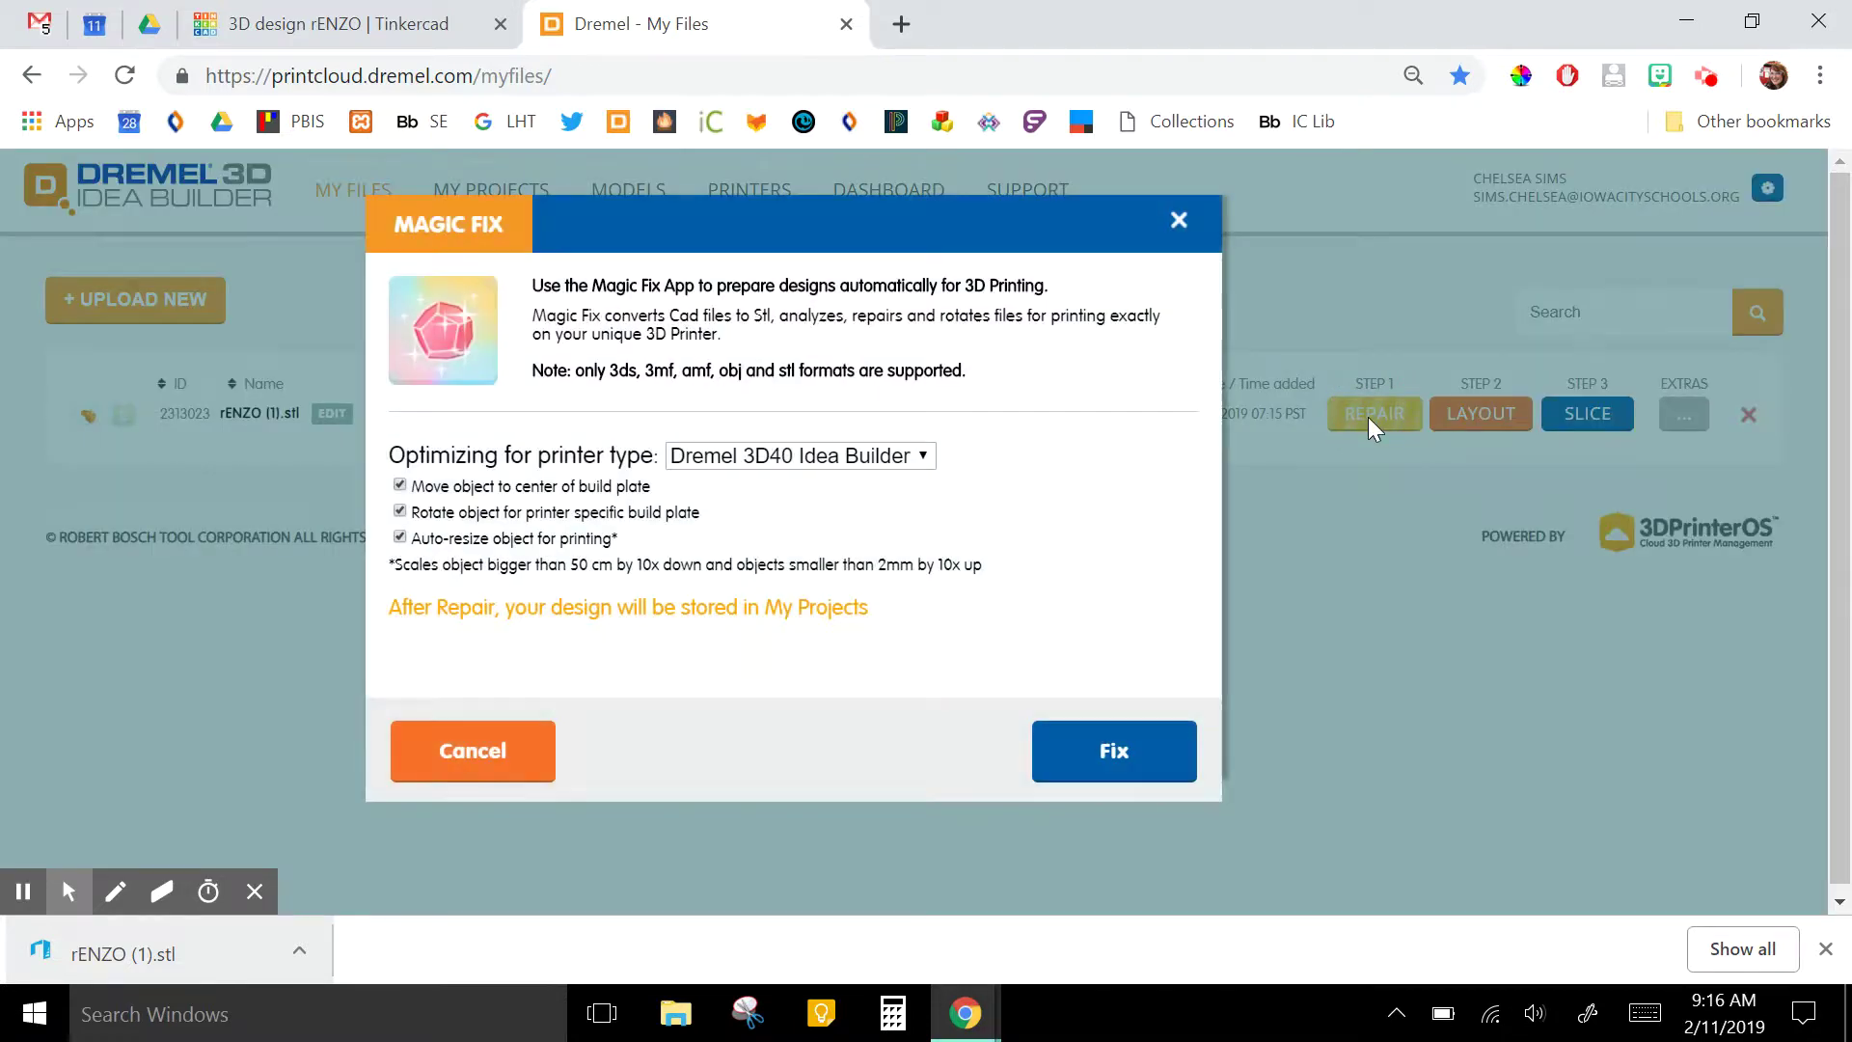
Run Magic Fix for the Dremel 3D40 Idea Builder and close the repair report
click(916, 456)
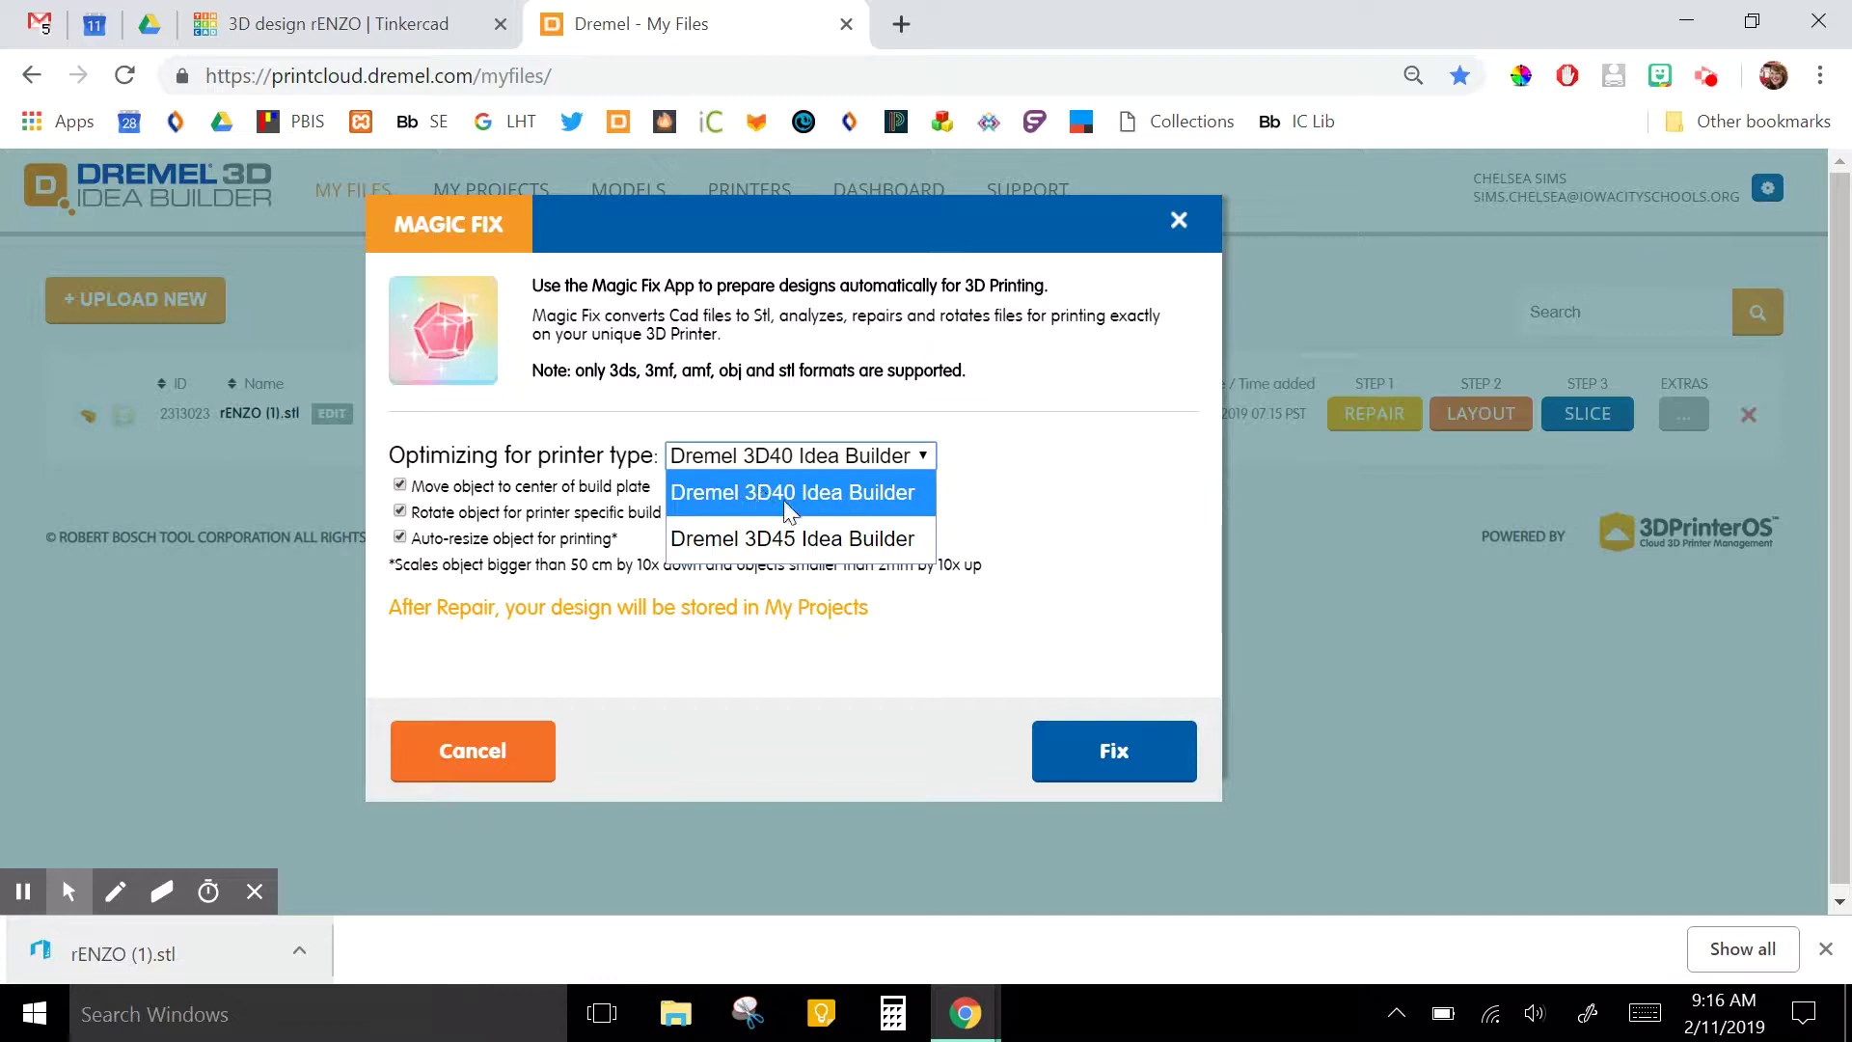
click(852, 497)
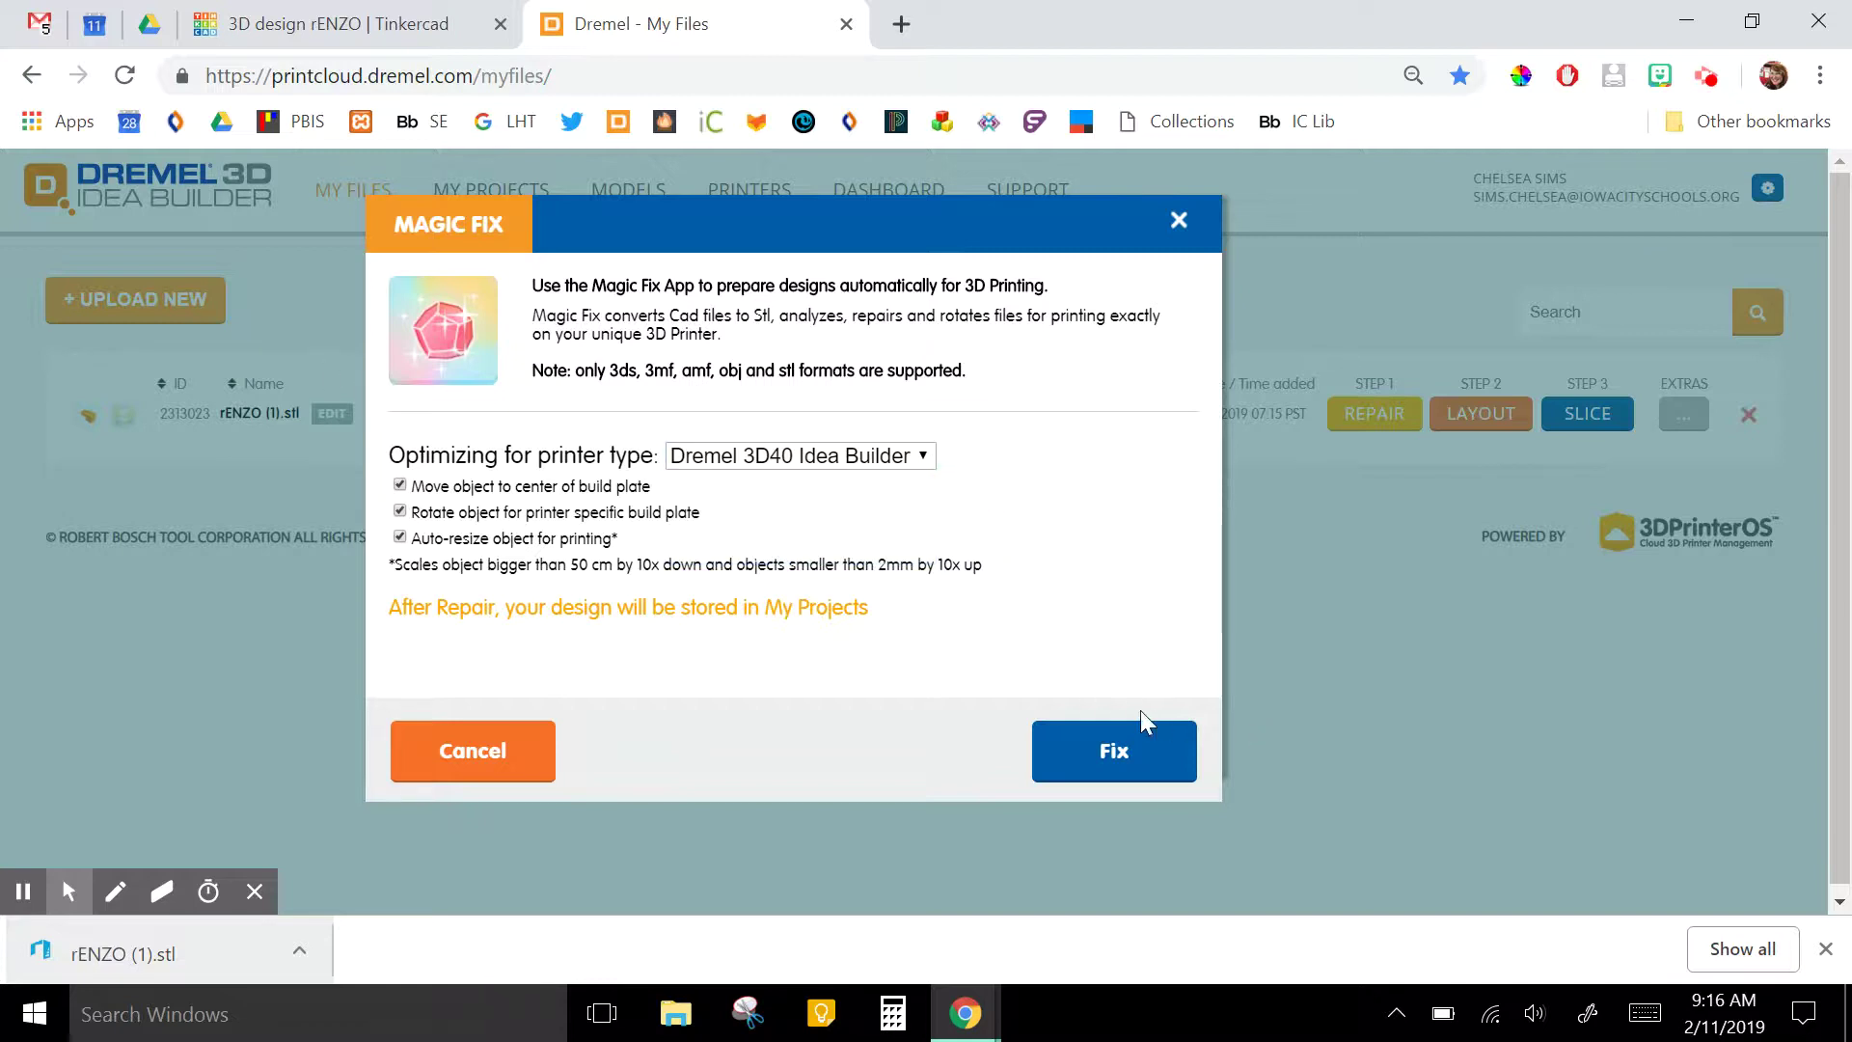
click(1139, 752)
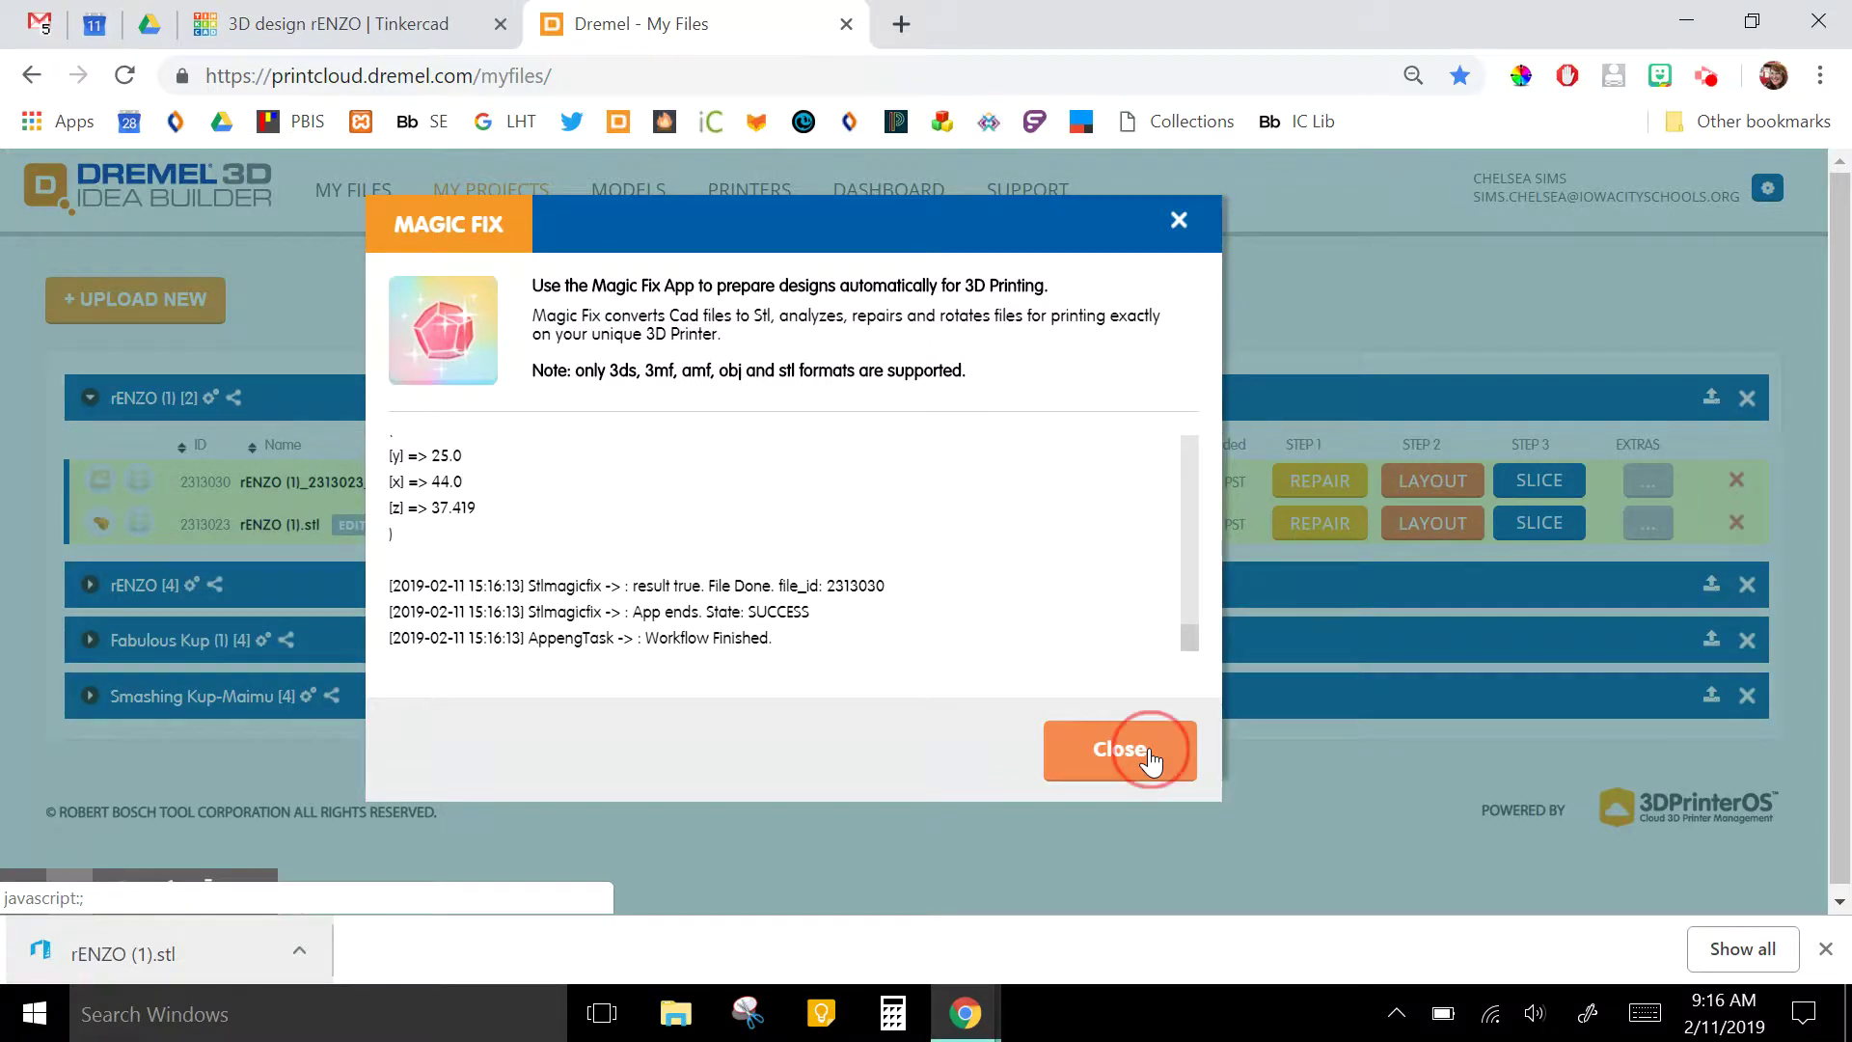
click(1150, 761)
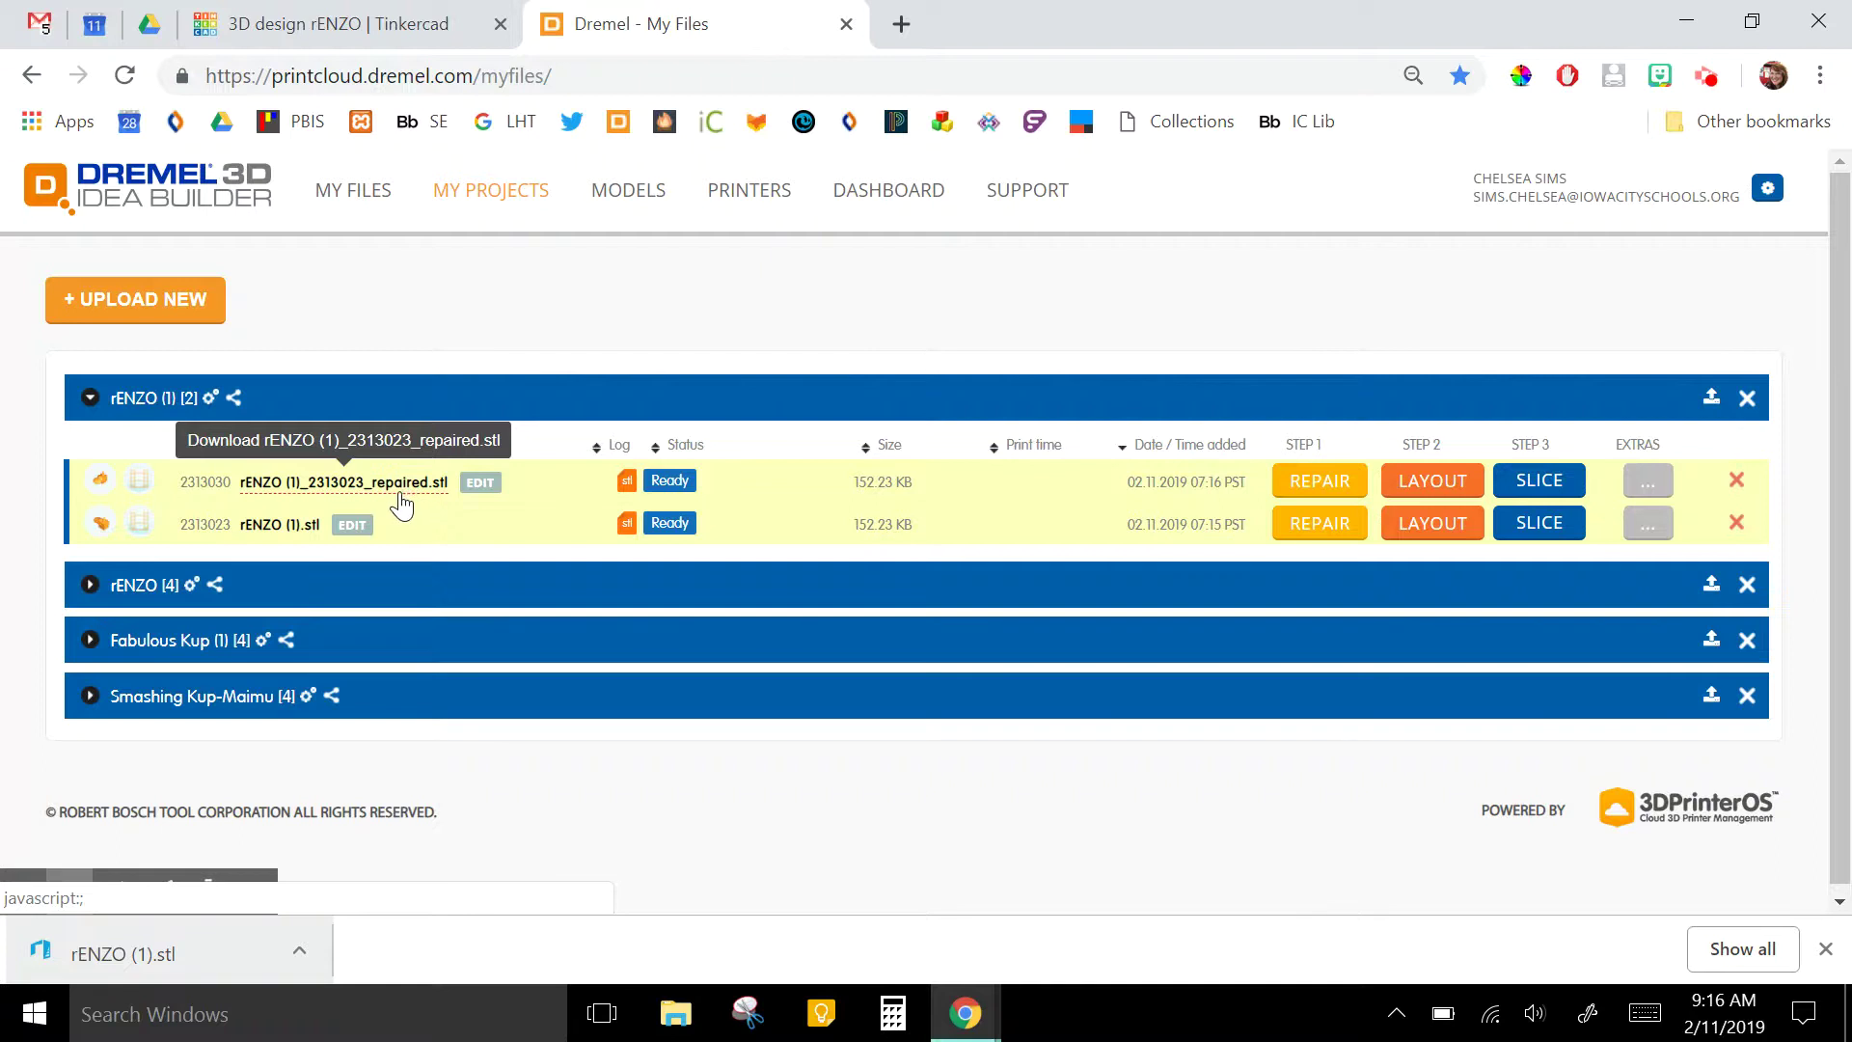
Open the repaired file in Layout, scale it to 50% then 150%, and drop it onto the bed
click(1419, 480)
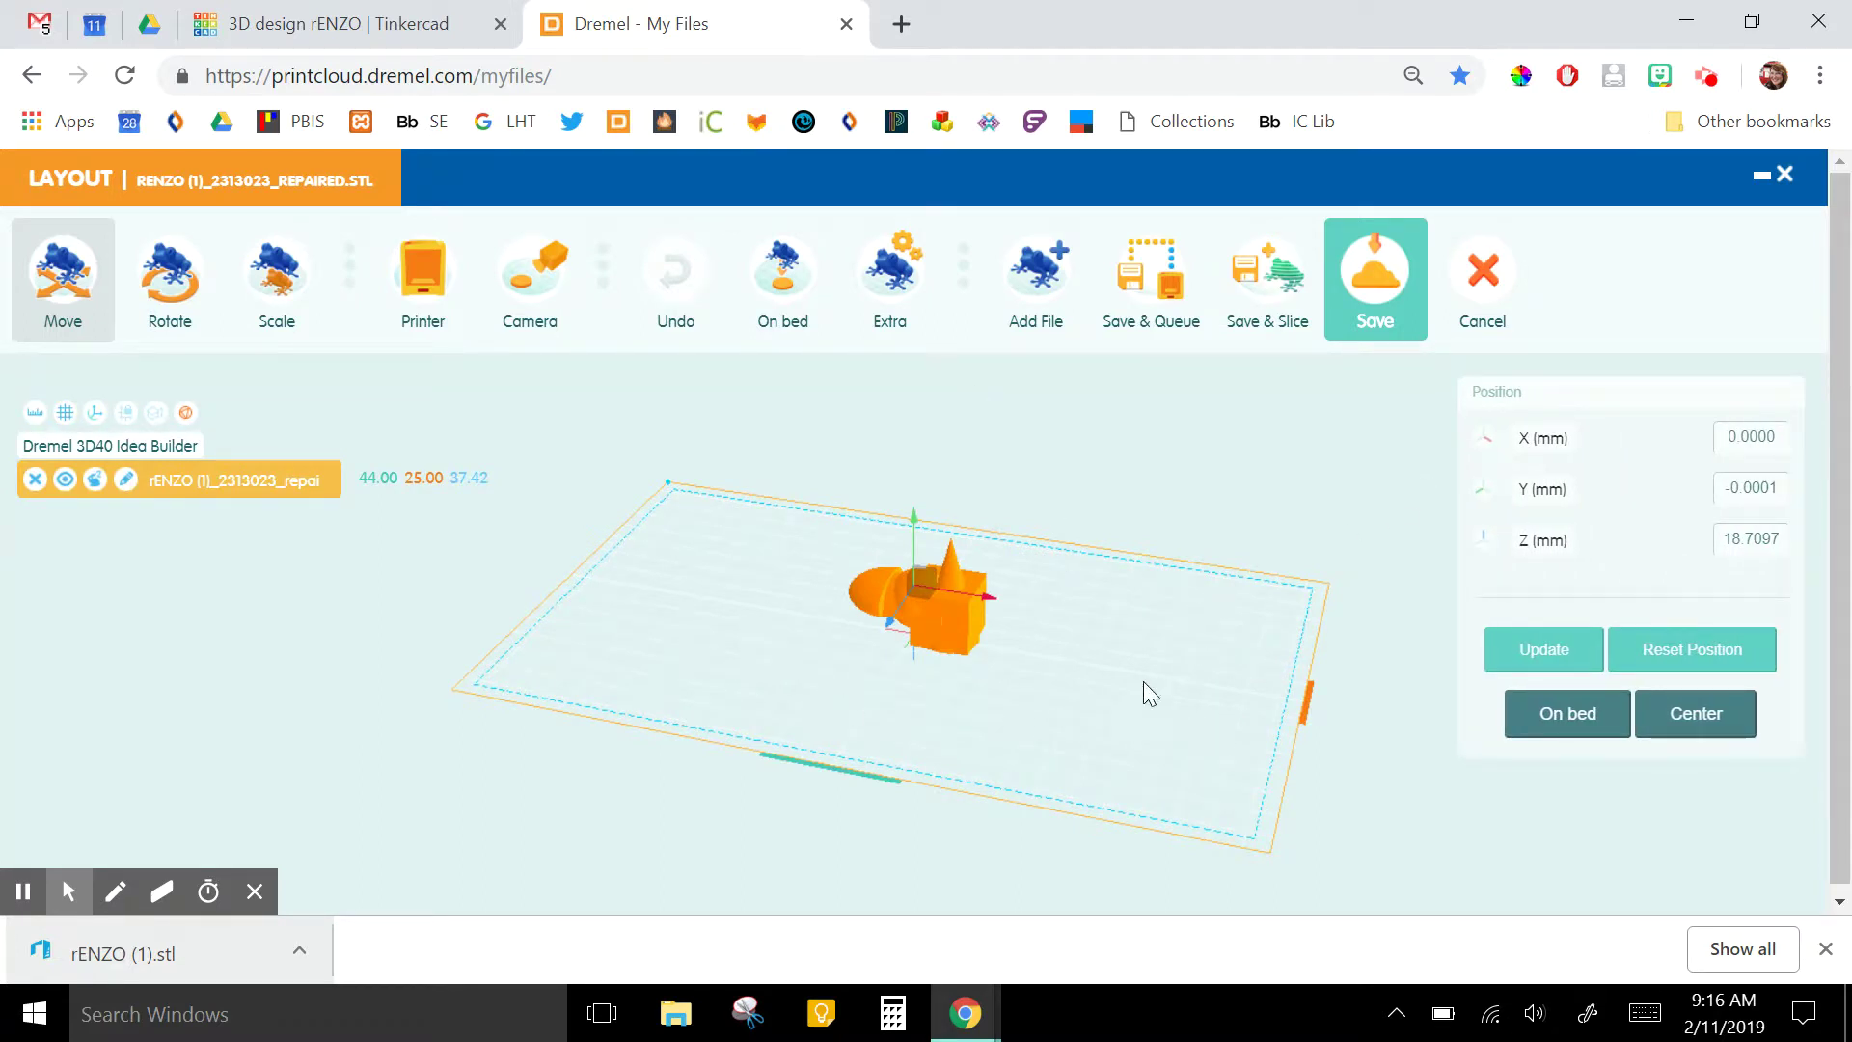
click(279, 295)
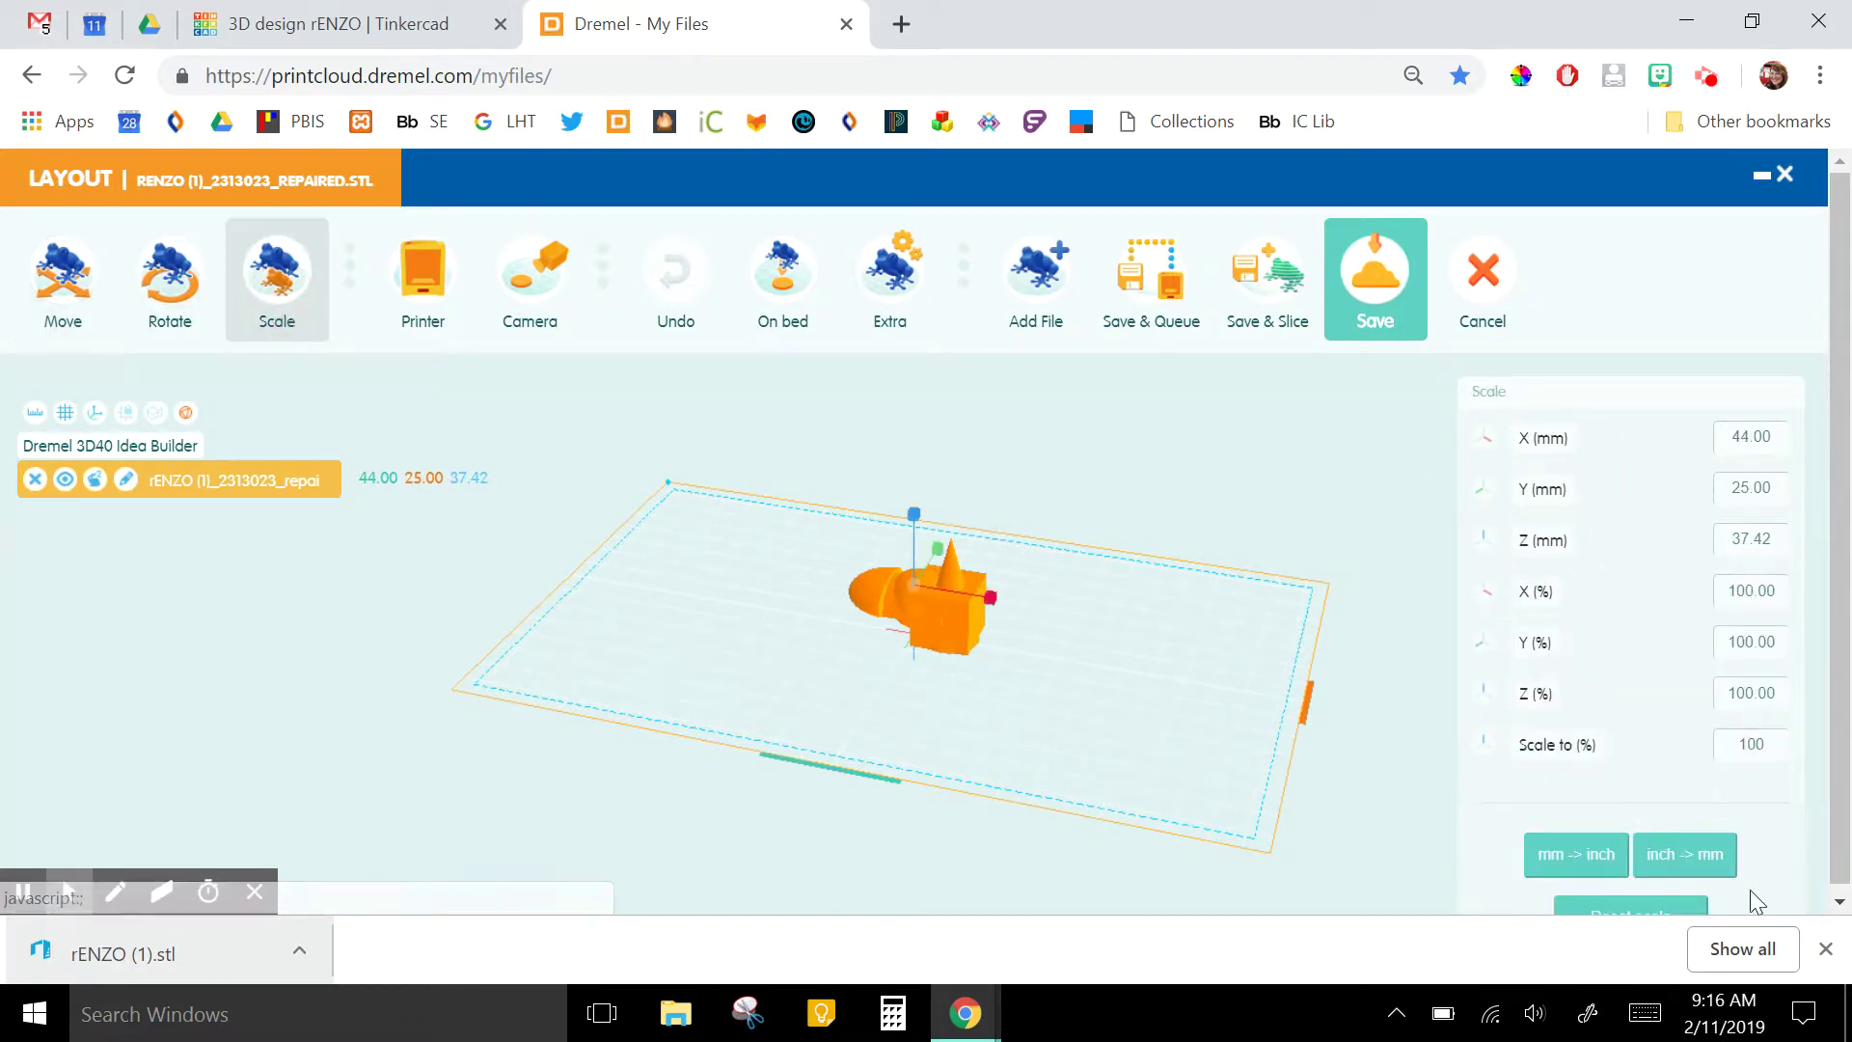
double_click(1728, 756)
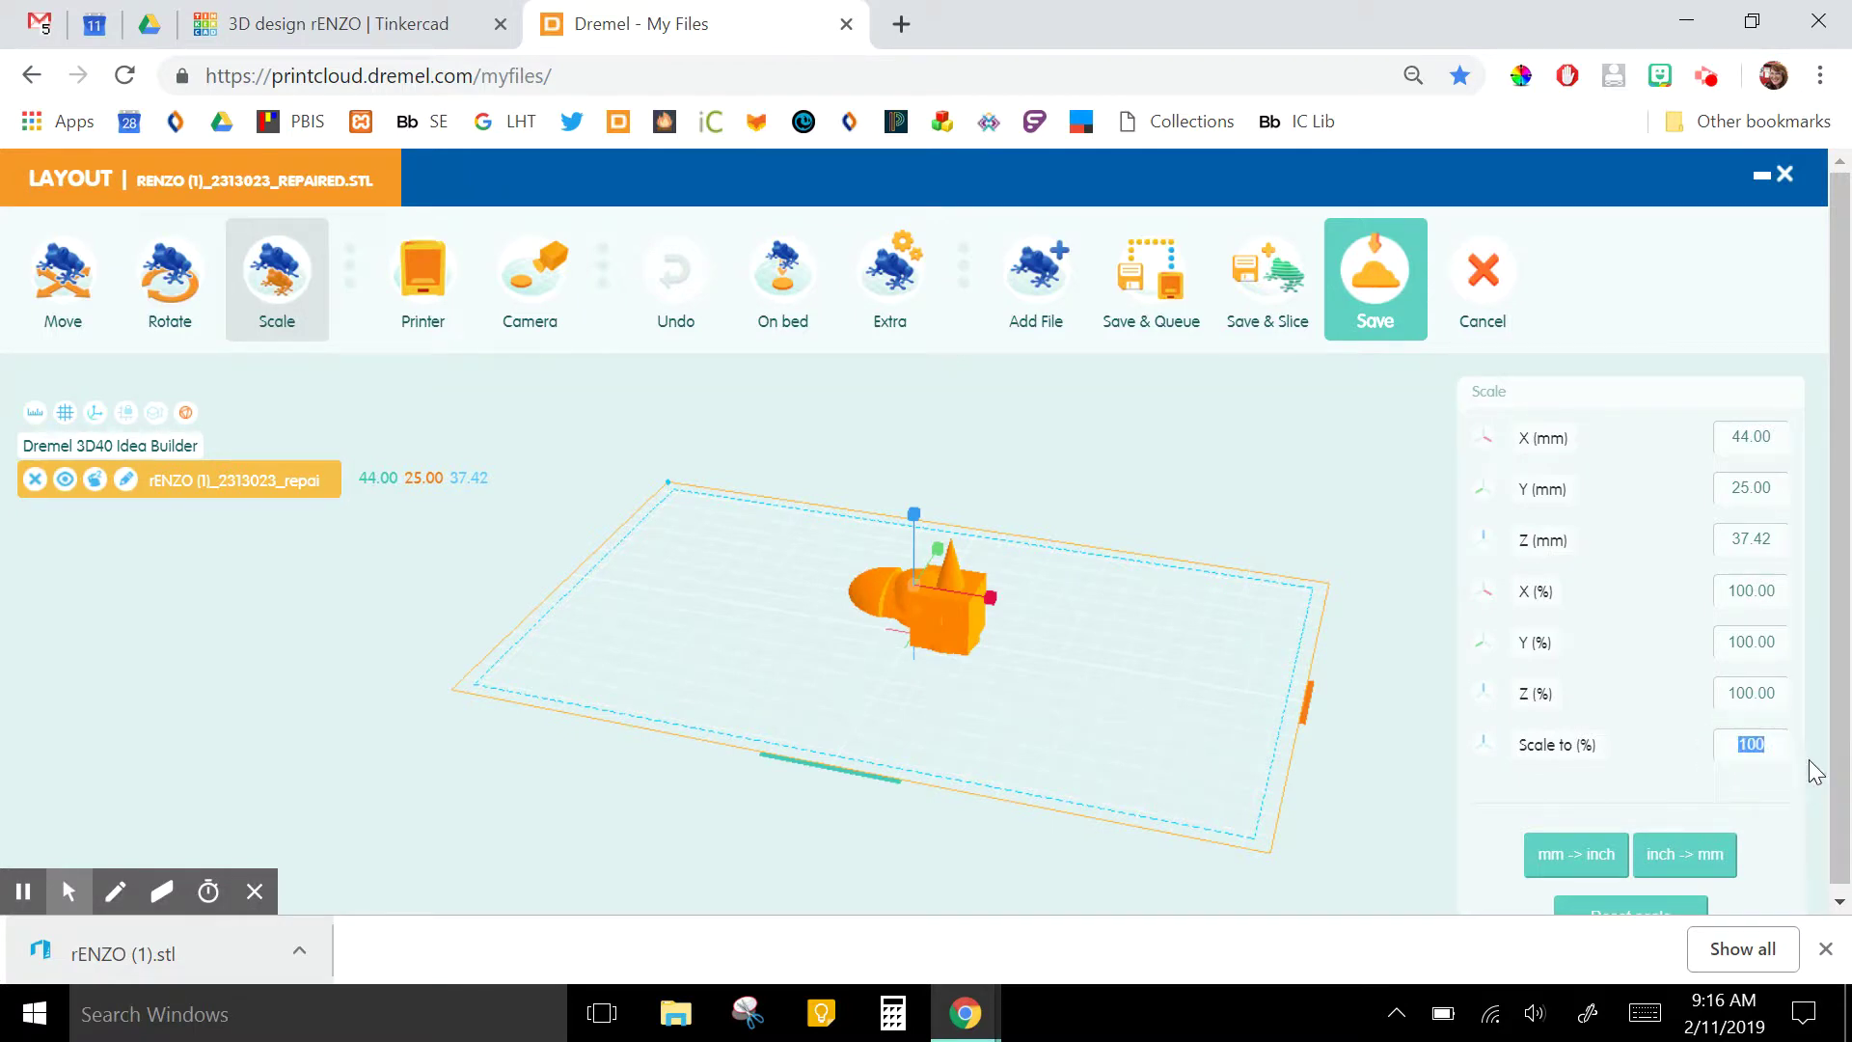
text(50)
key(Return)
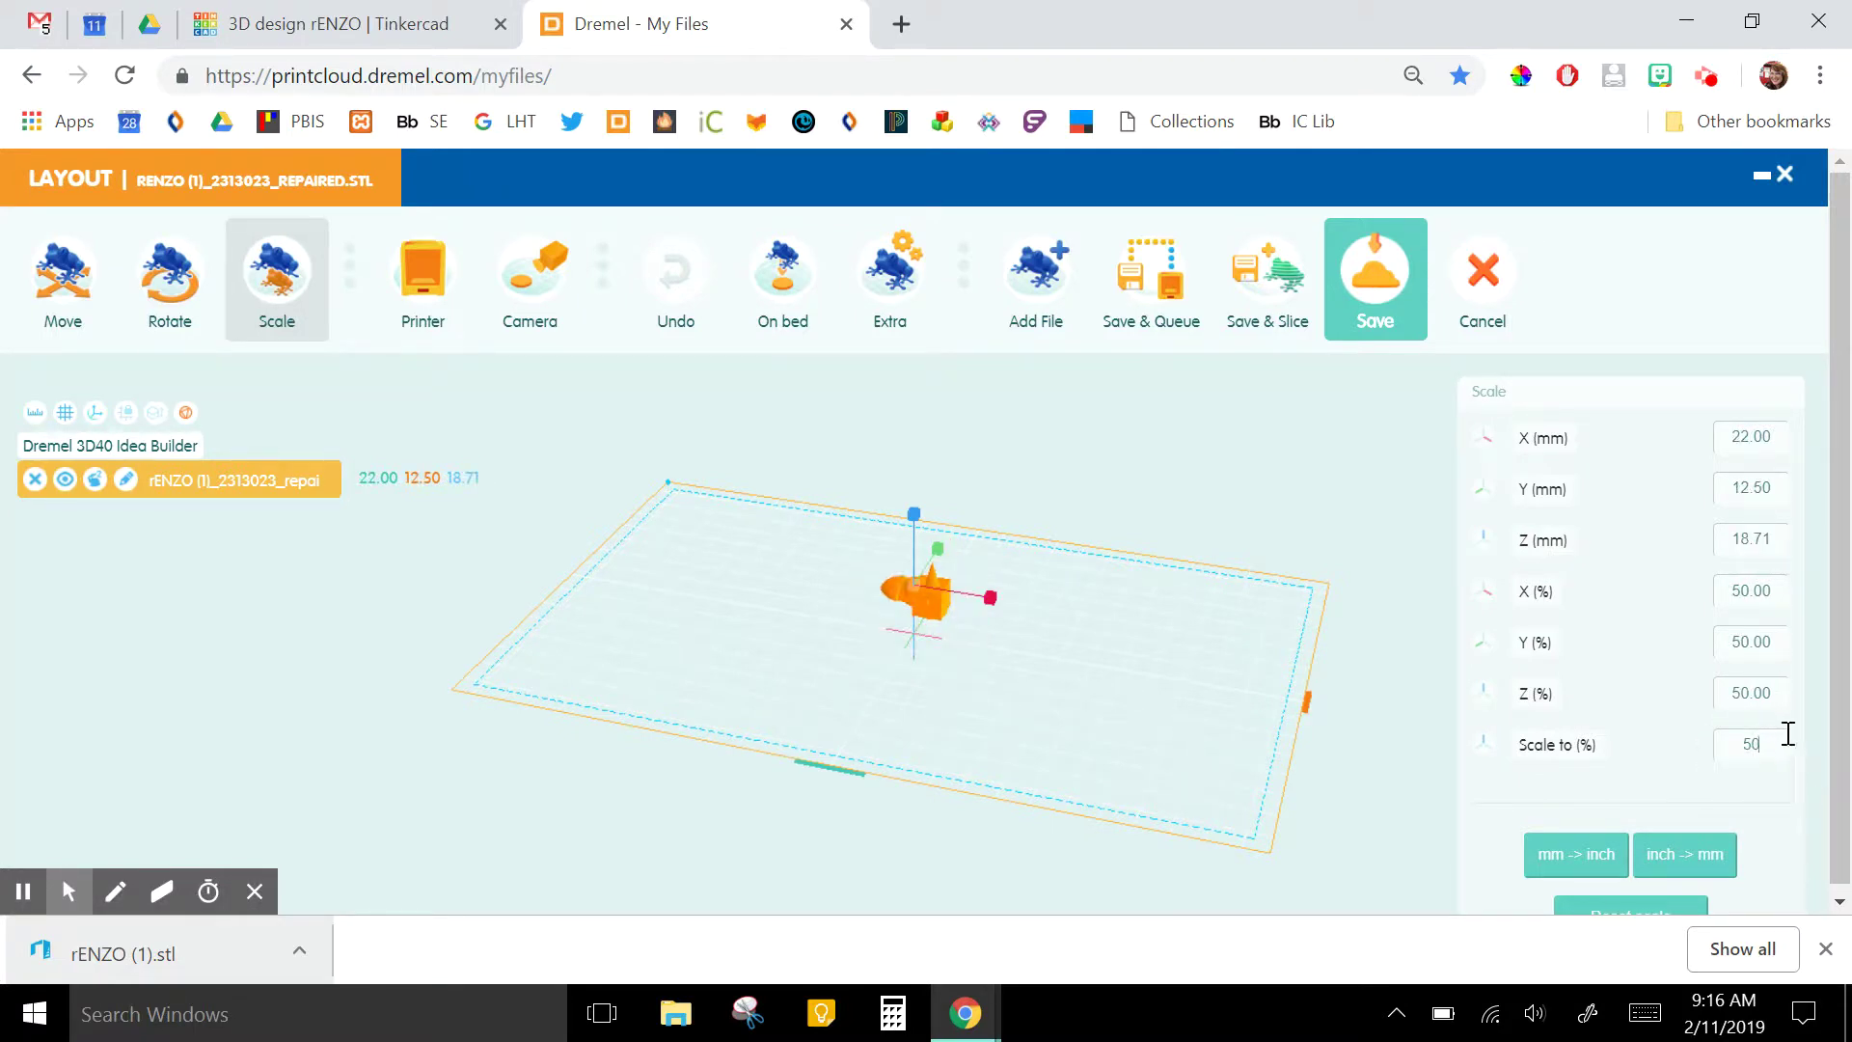
double_click(1746, 742)
text(150)
key(Return)
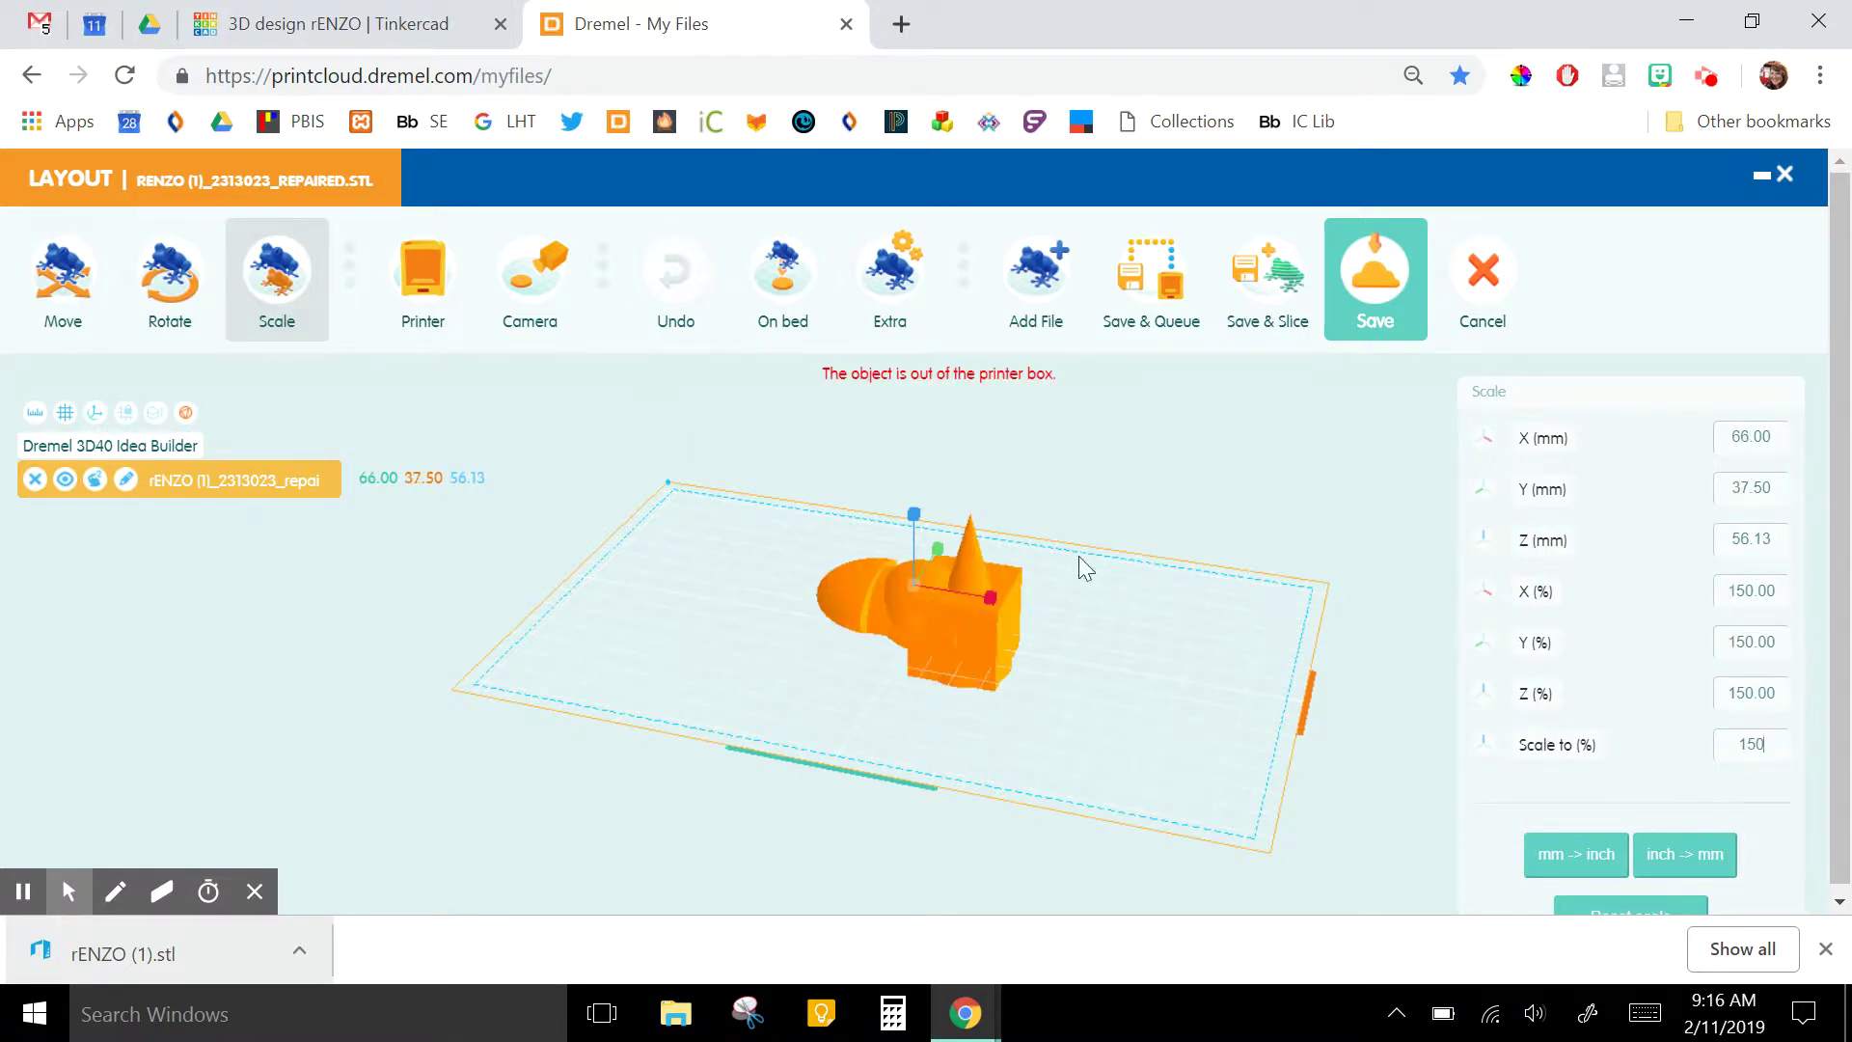
drag(982, 733, 1208, 616)
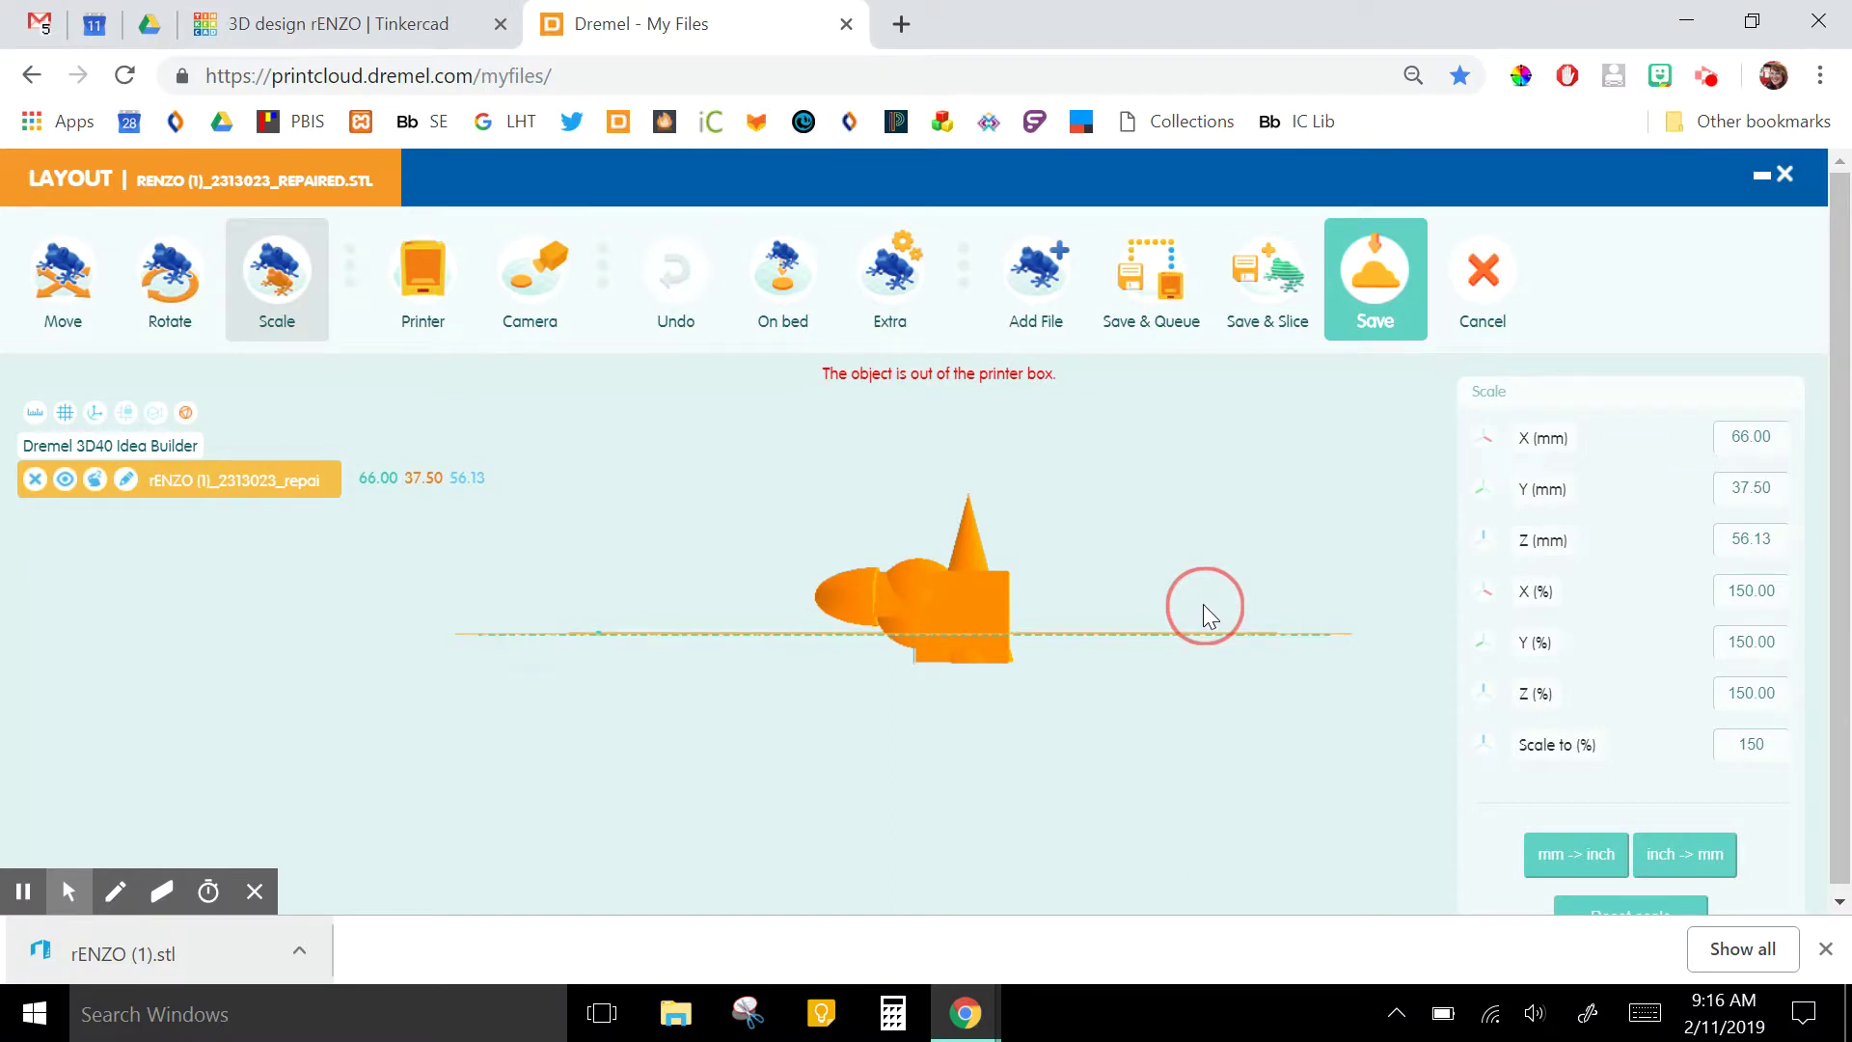
click(786, 275)
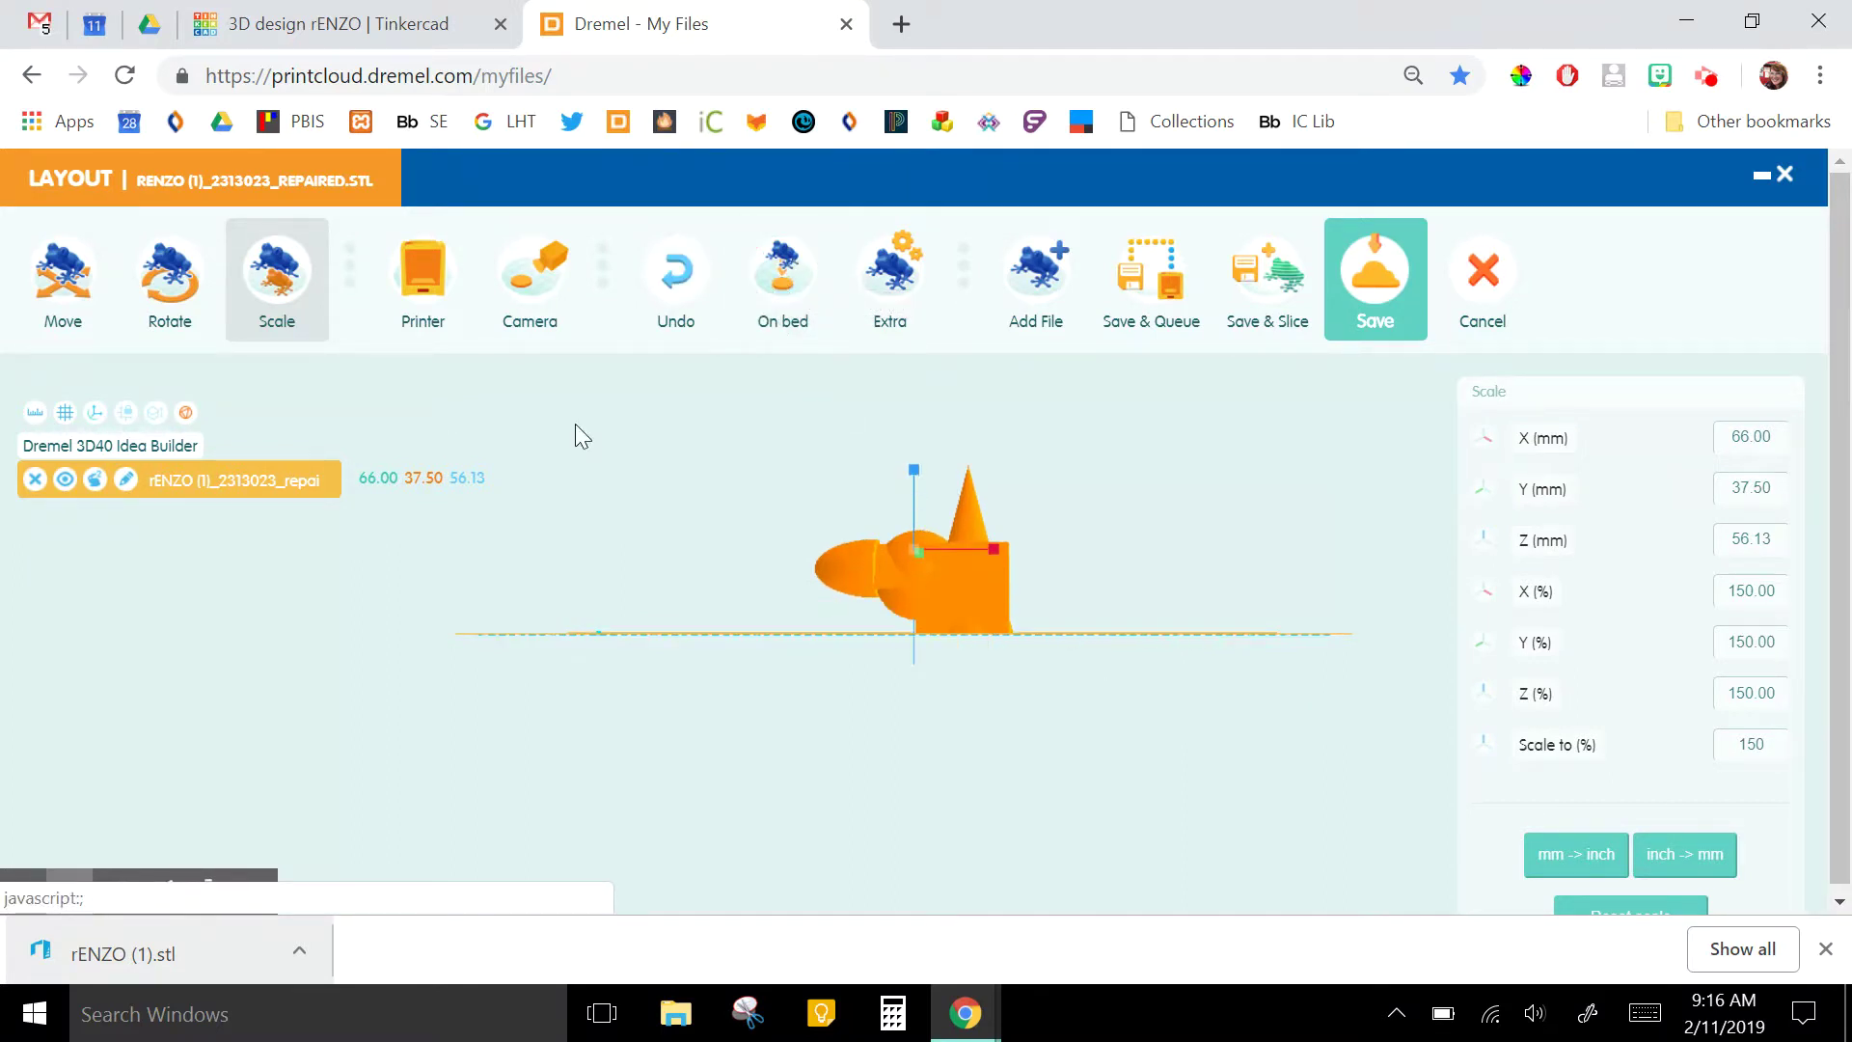
drag(664, 580, 14, 241)
Rotate the model 89° about Z and save the layout
click(169, 275)
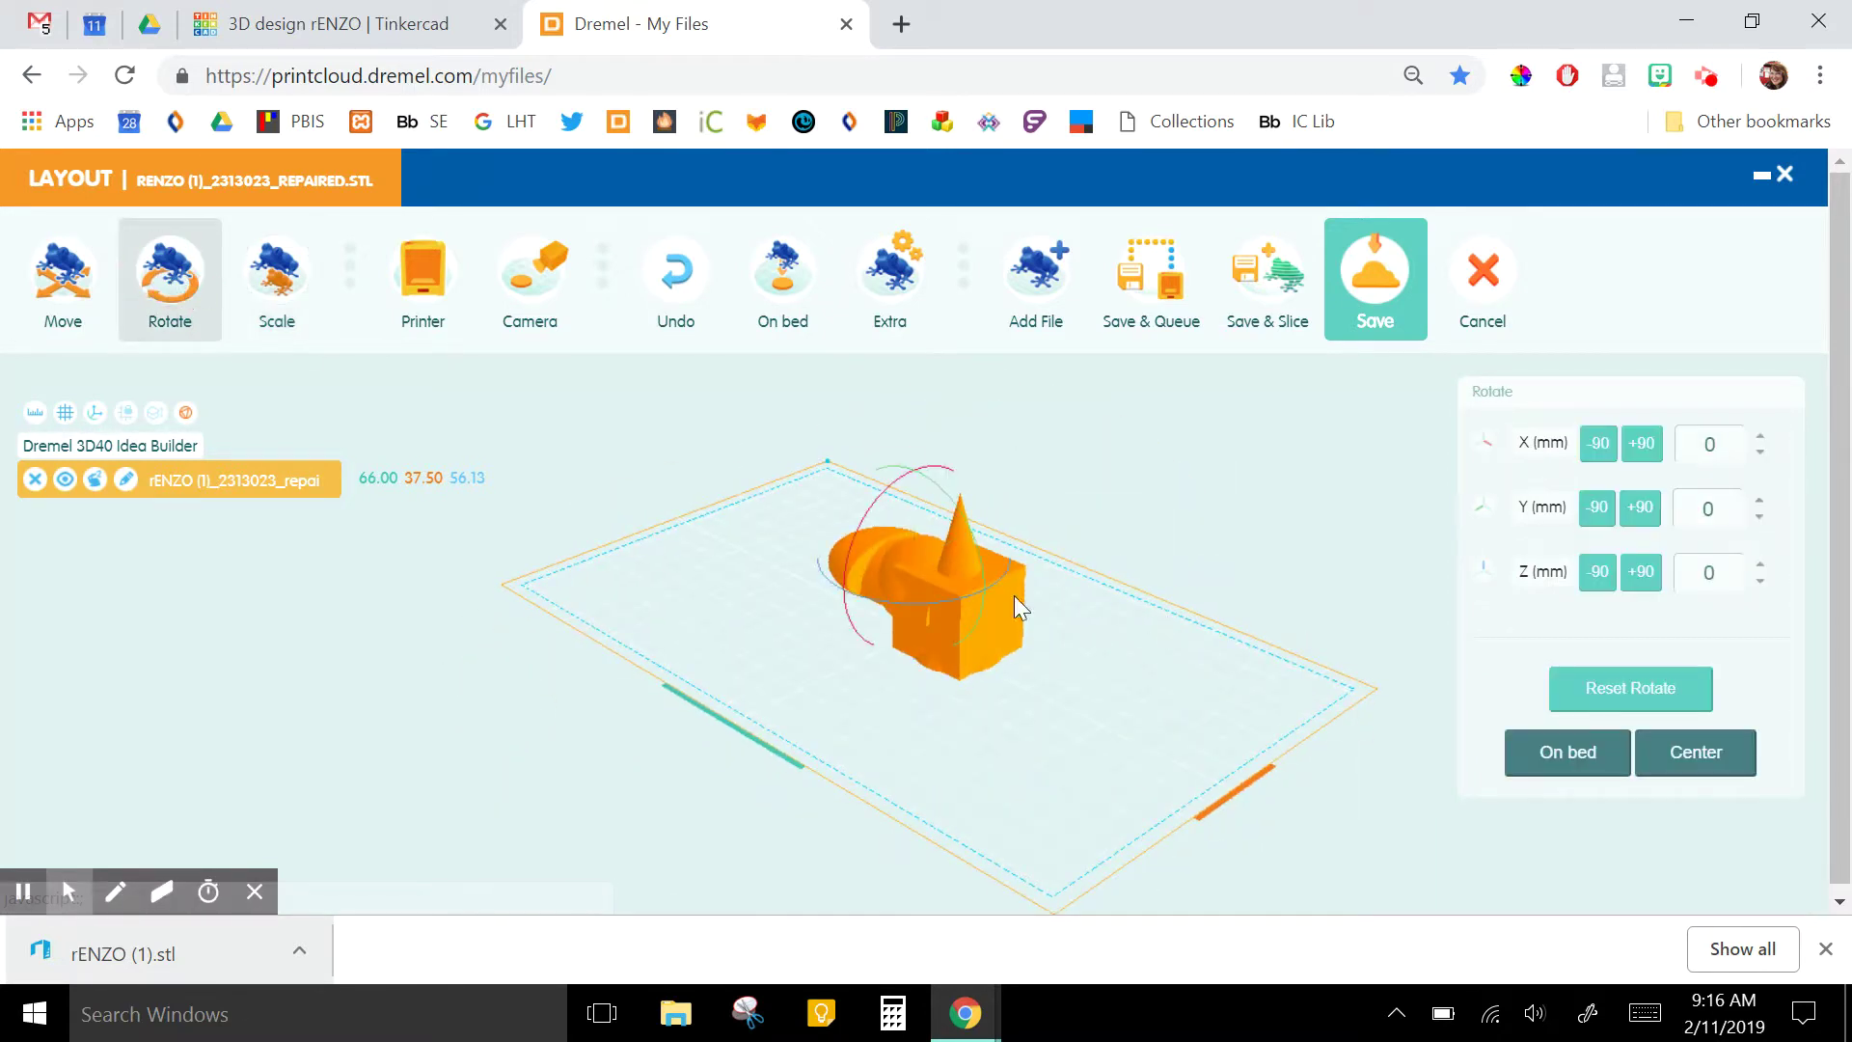
drag(886, 593, 1029, 662)
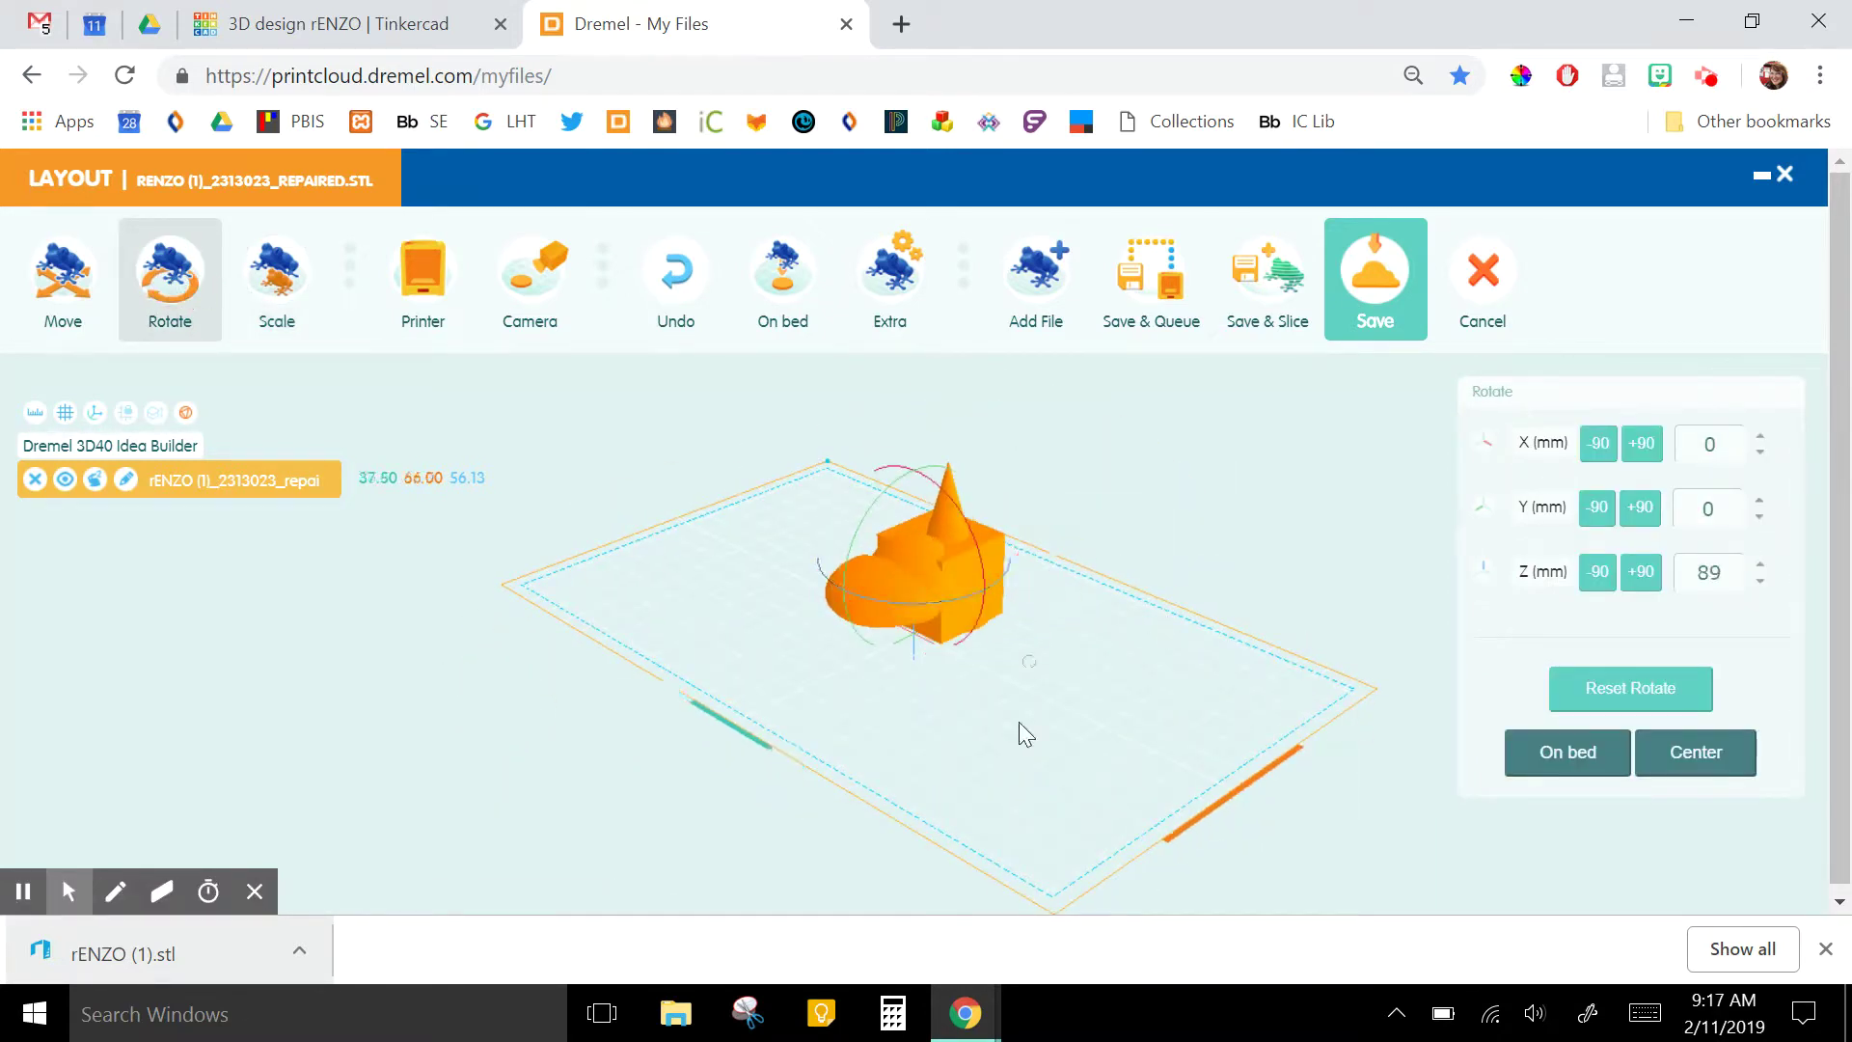
drag(1023, 733, 871, 664)
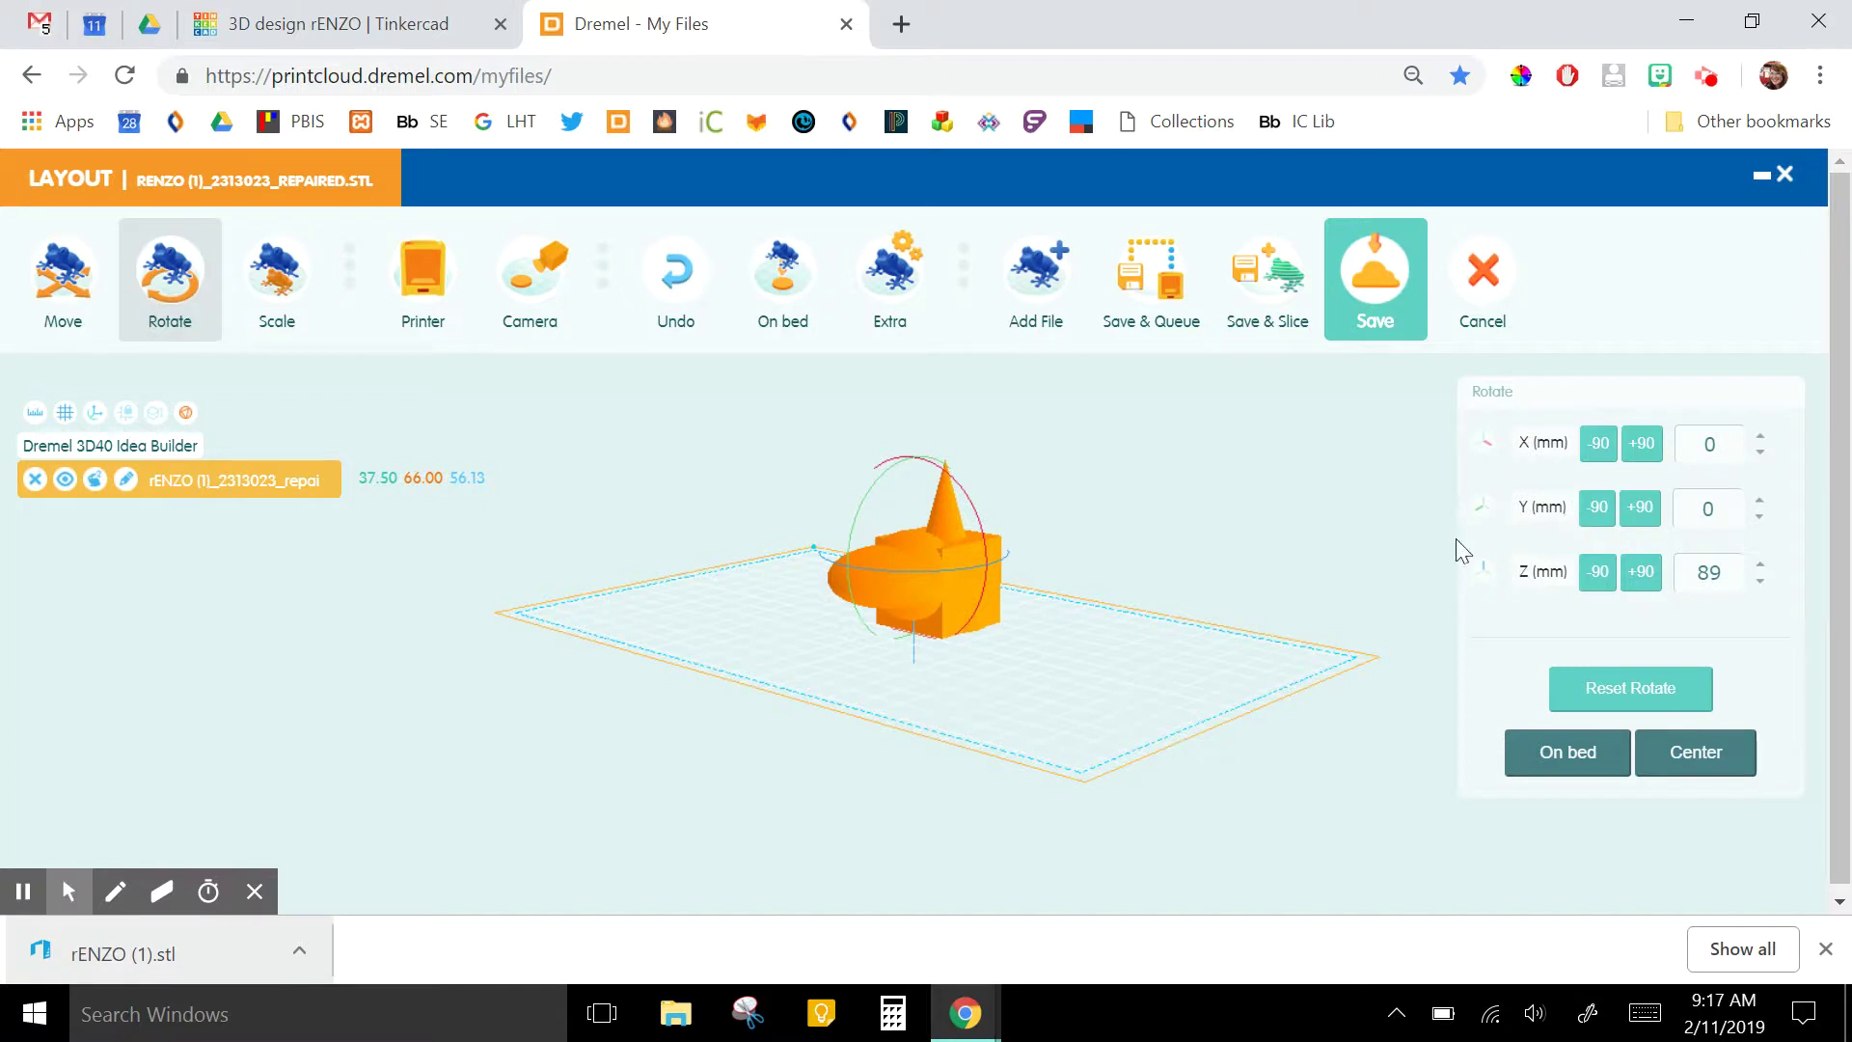
drag(969, 690, 1211, 673)
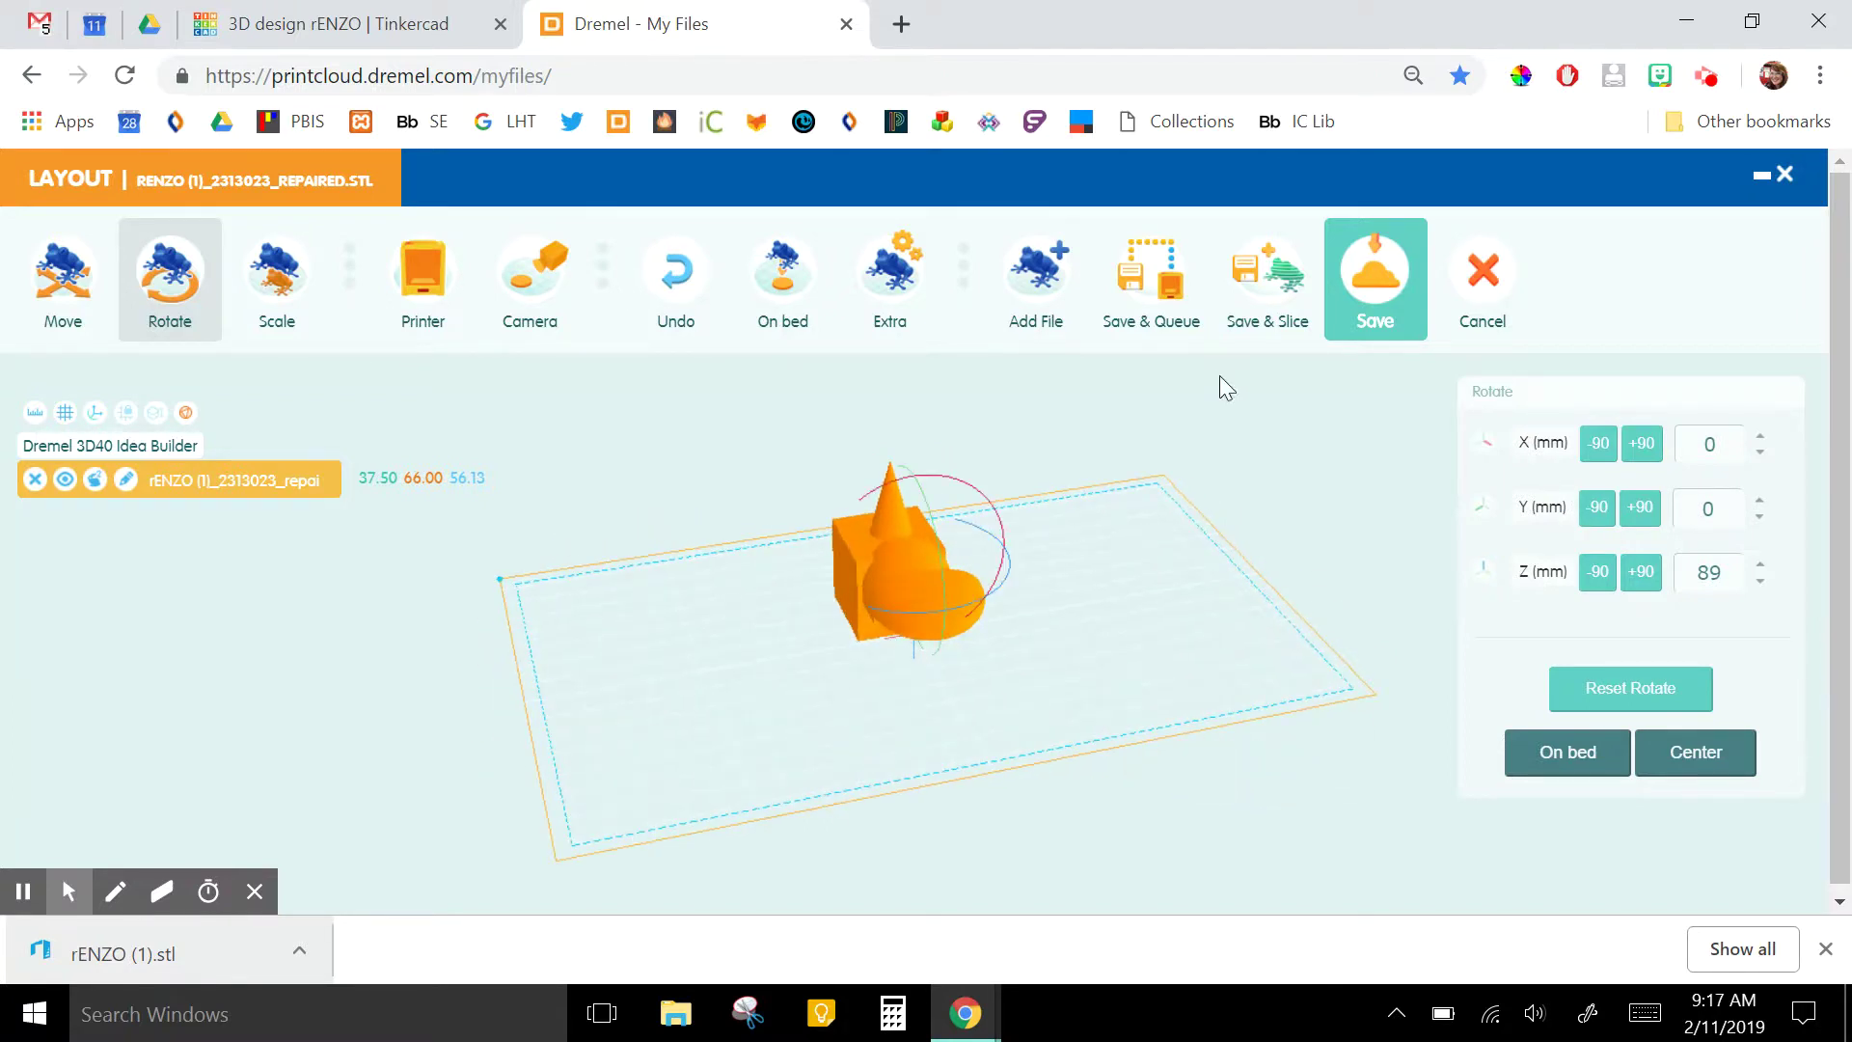
click(1262, 275)
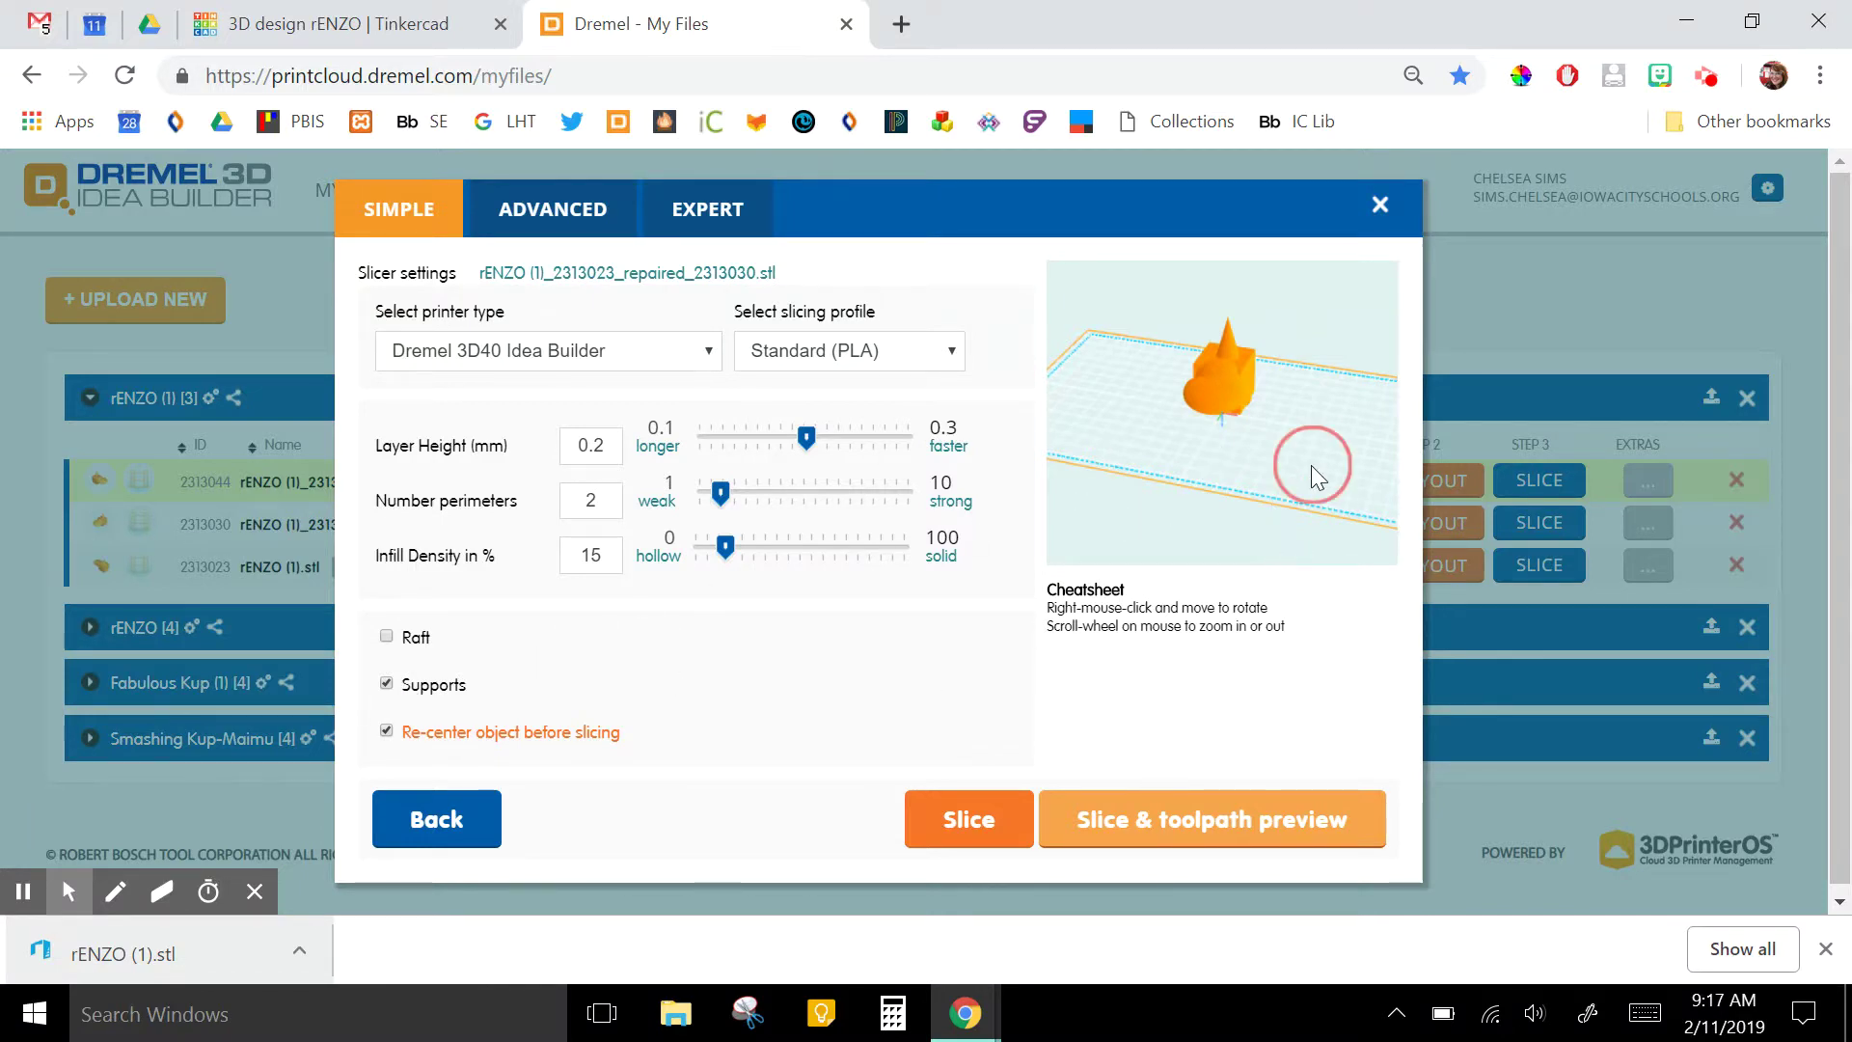
Review the ADVANCED slicer settings, then return to SIMPLE with Standard (PLA) and 15% infill
right_drag(1311, 465, 1038, 395)
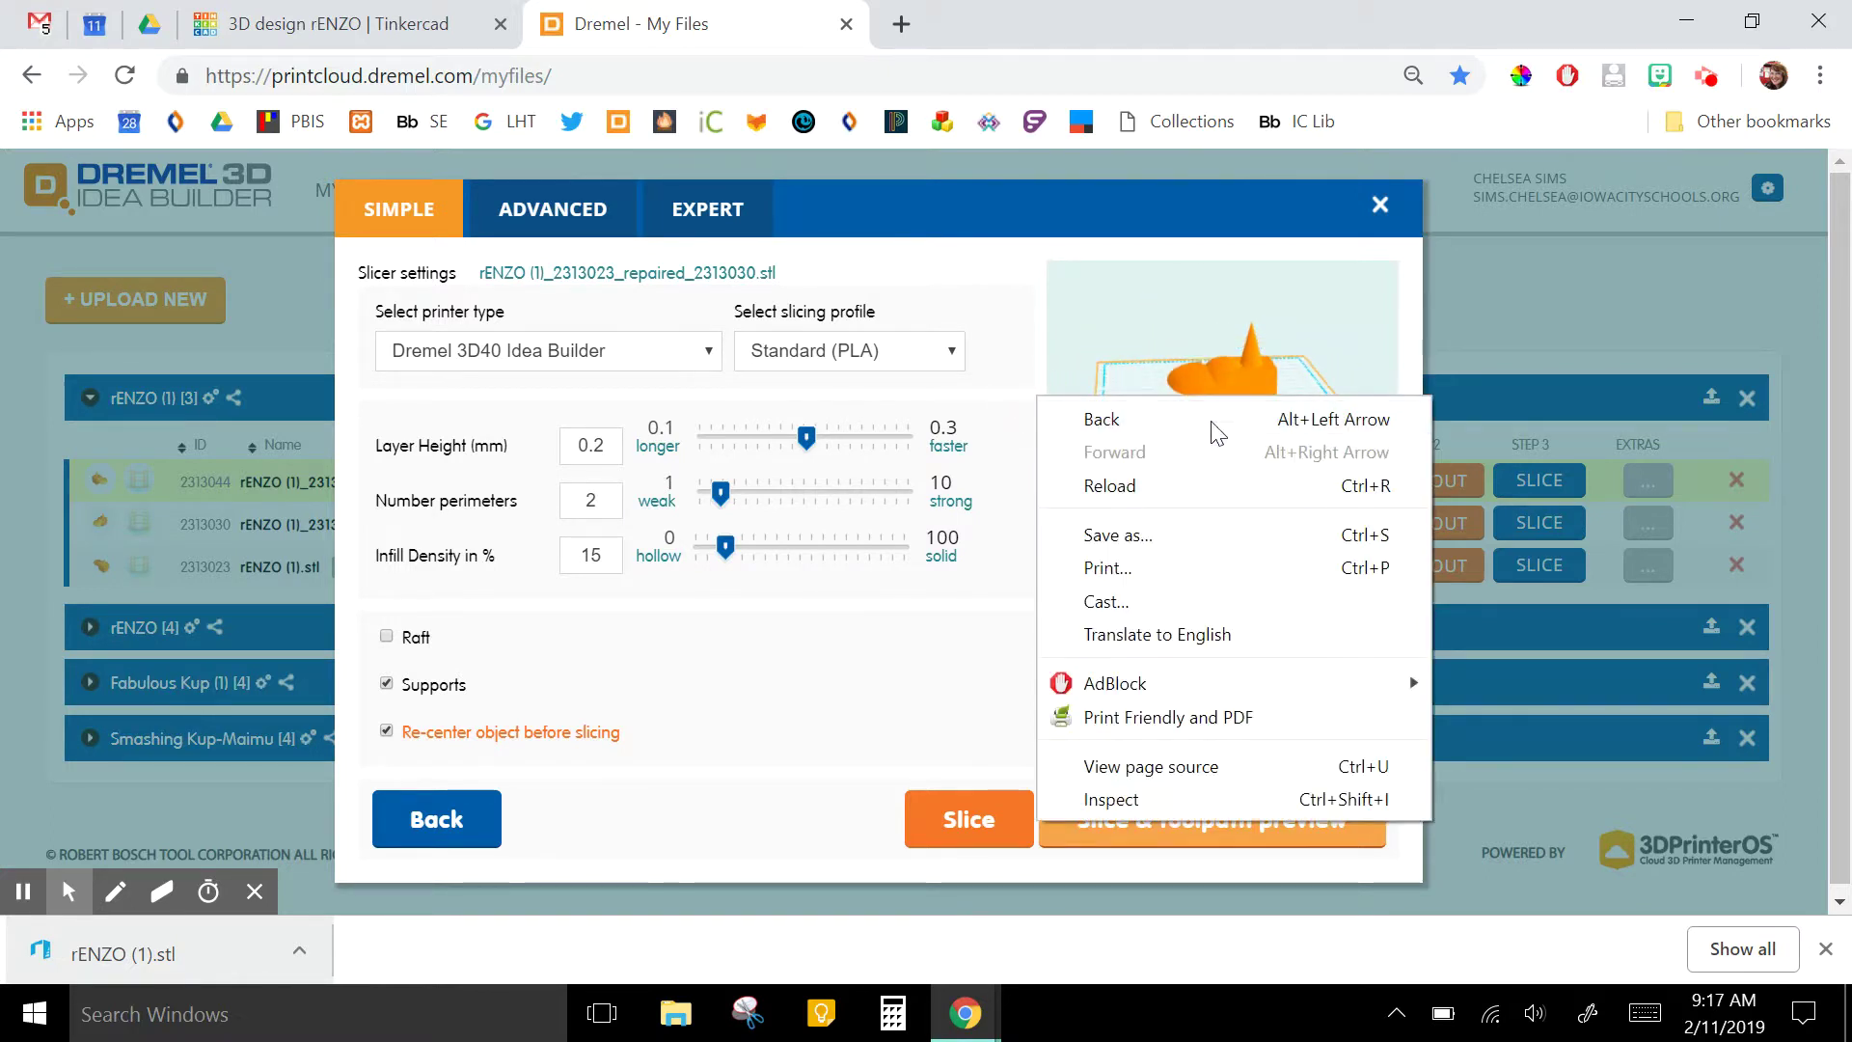
click(1300, 372)
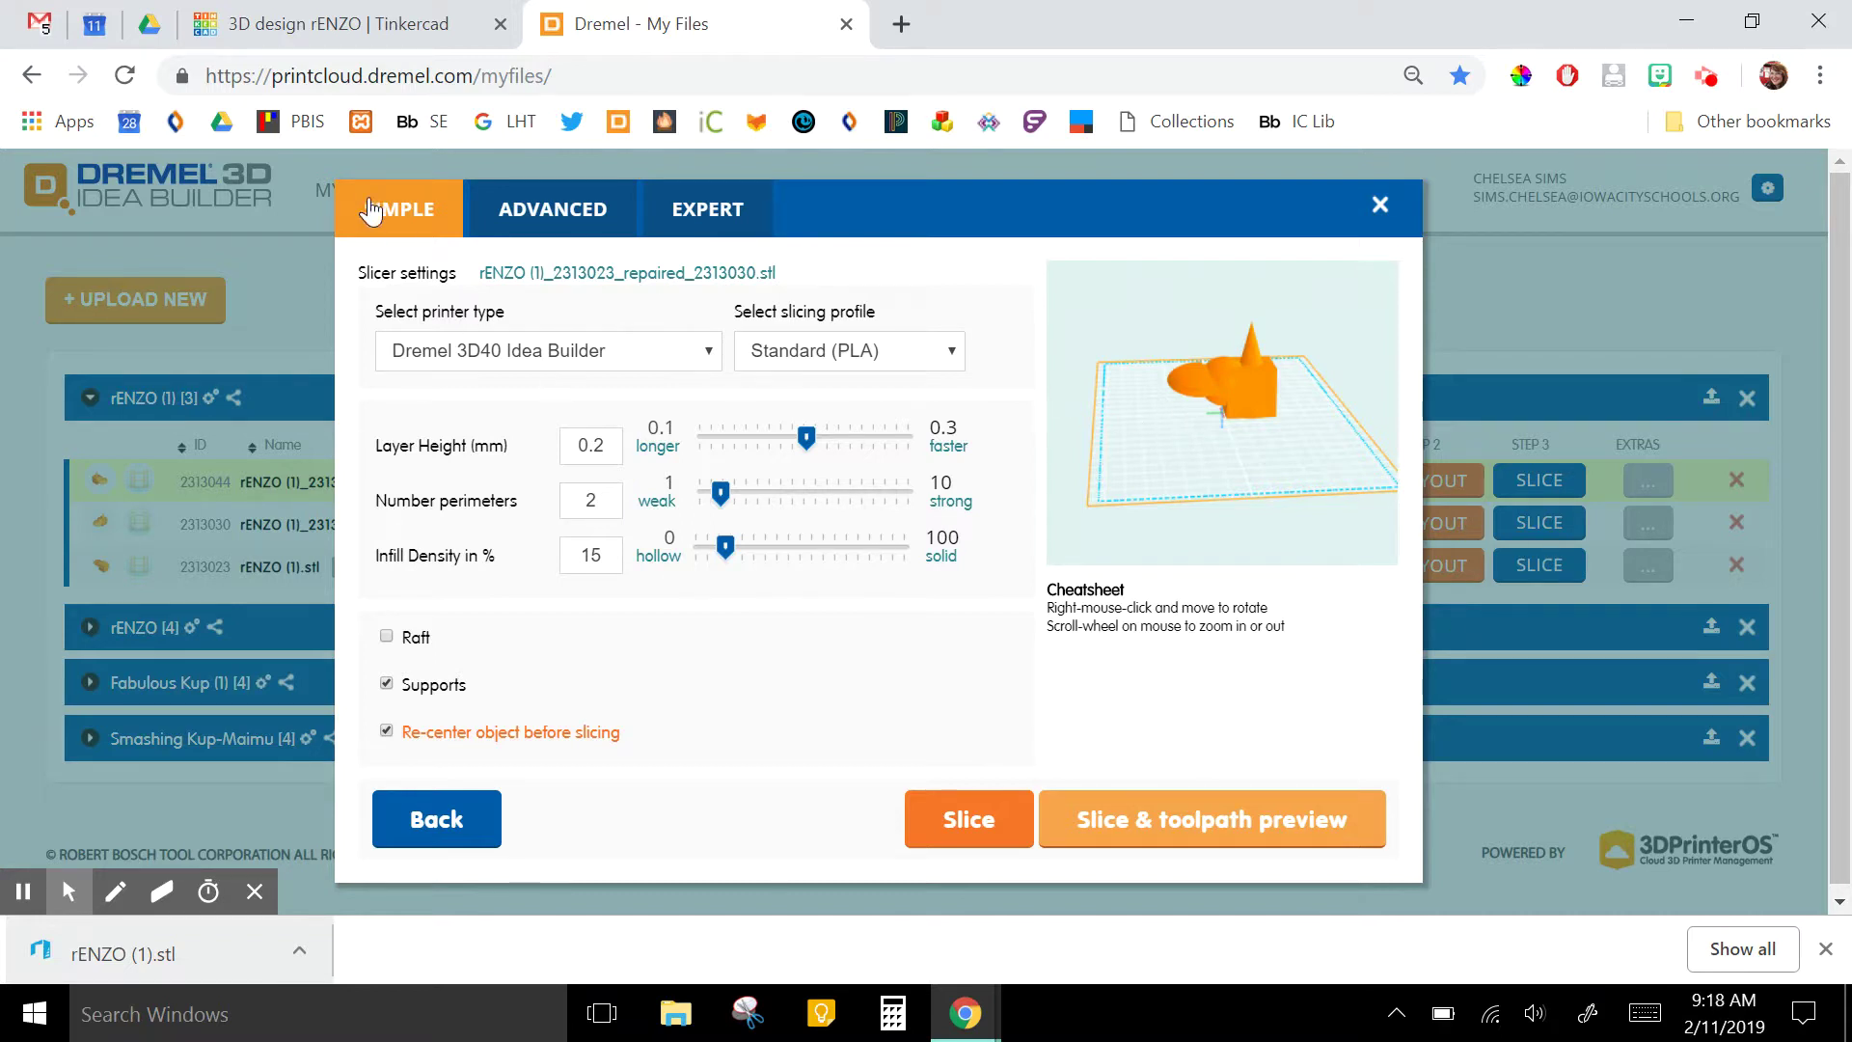
click(514, 220)
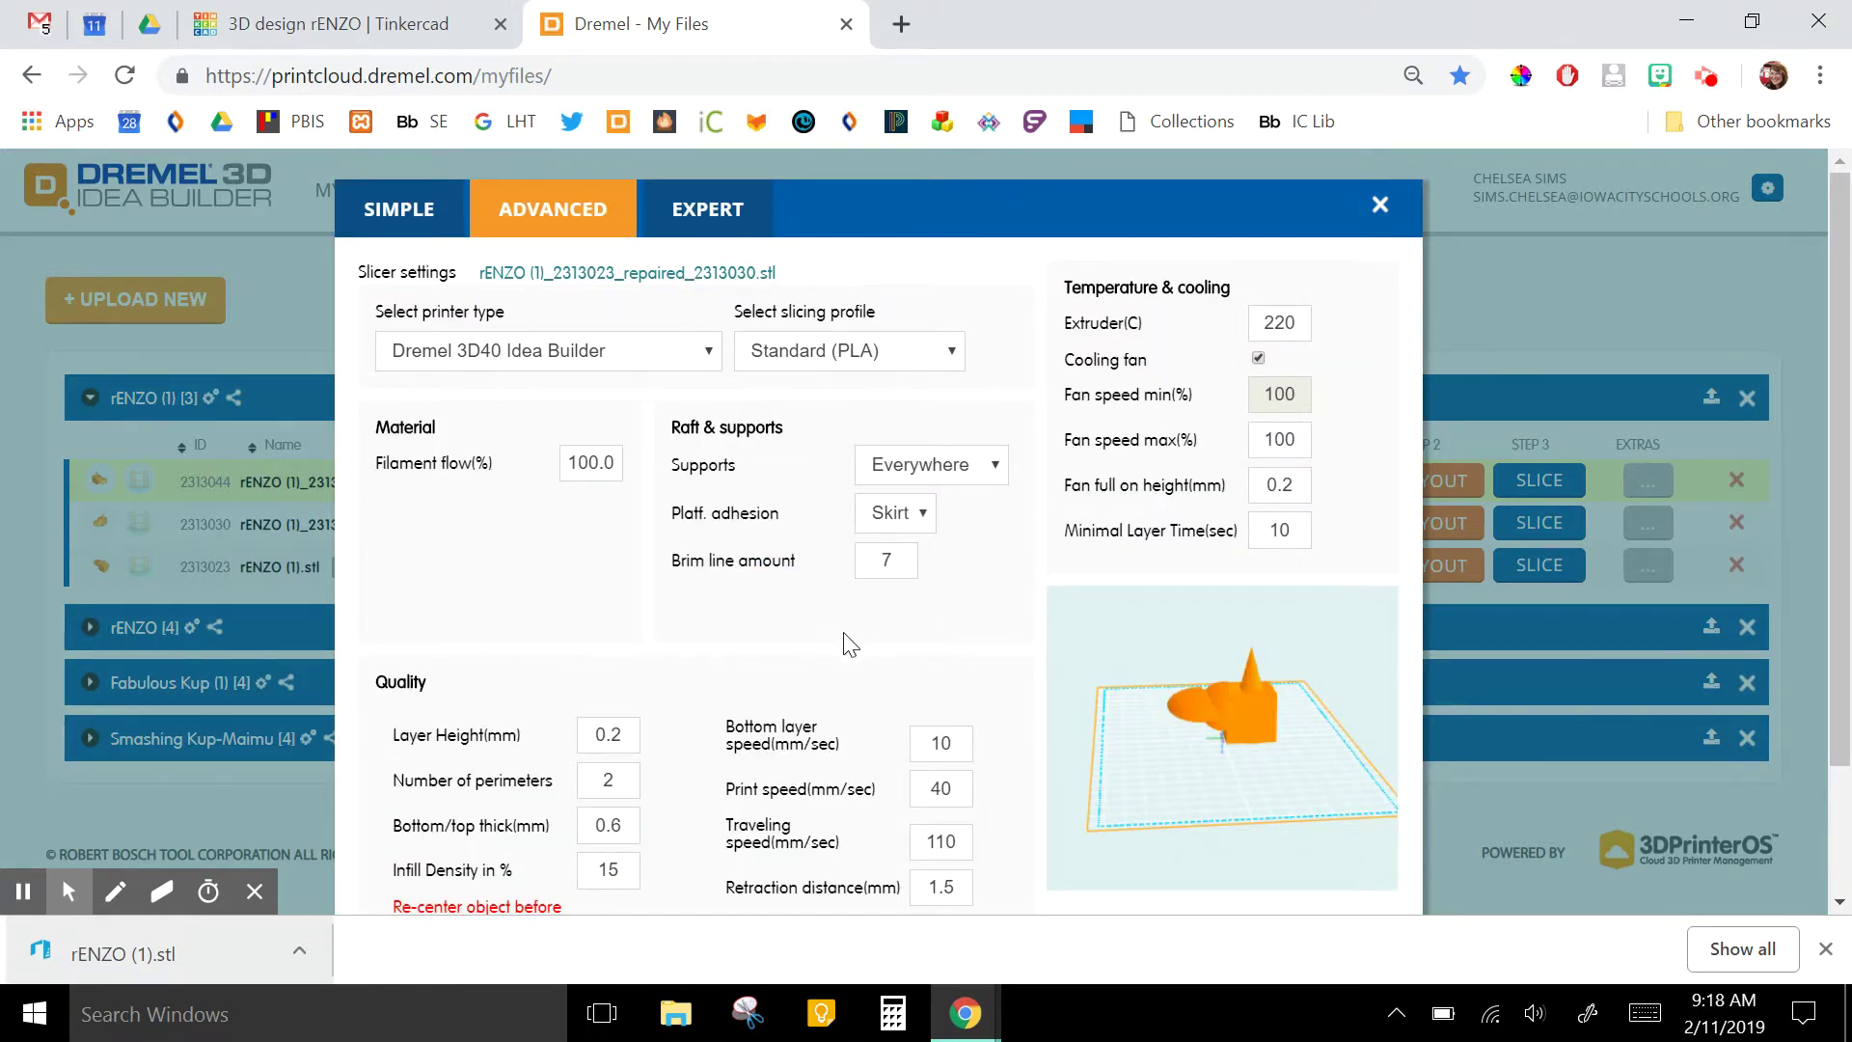
scroll(993, 654, down, 2)
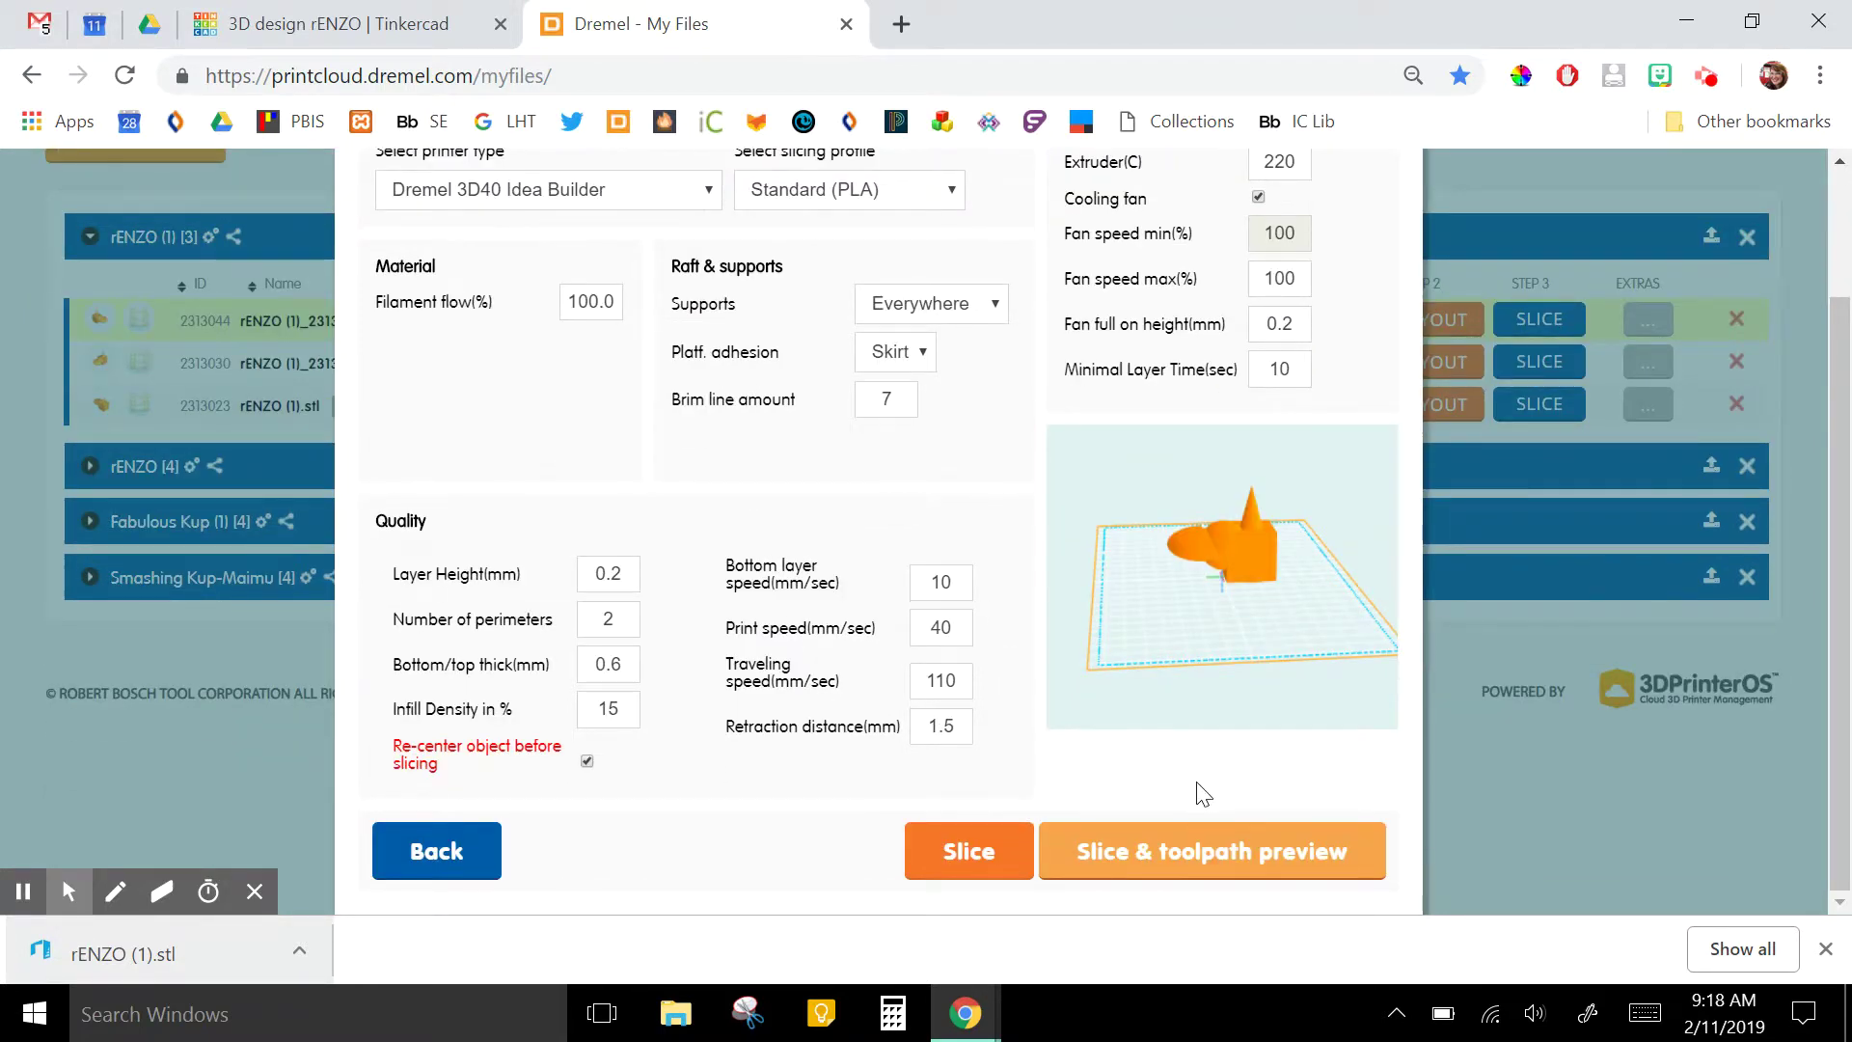
click(940, 873)
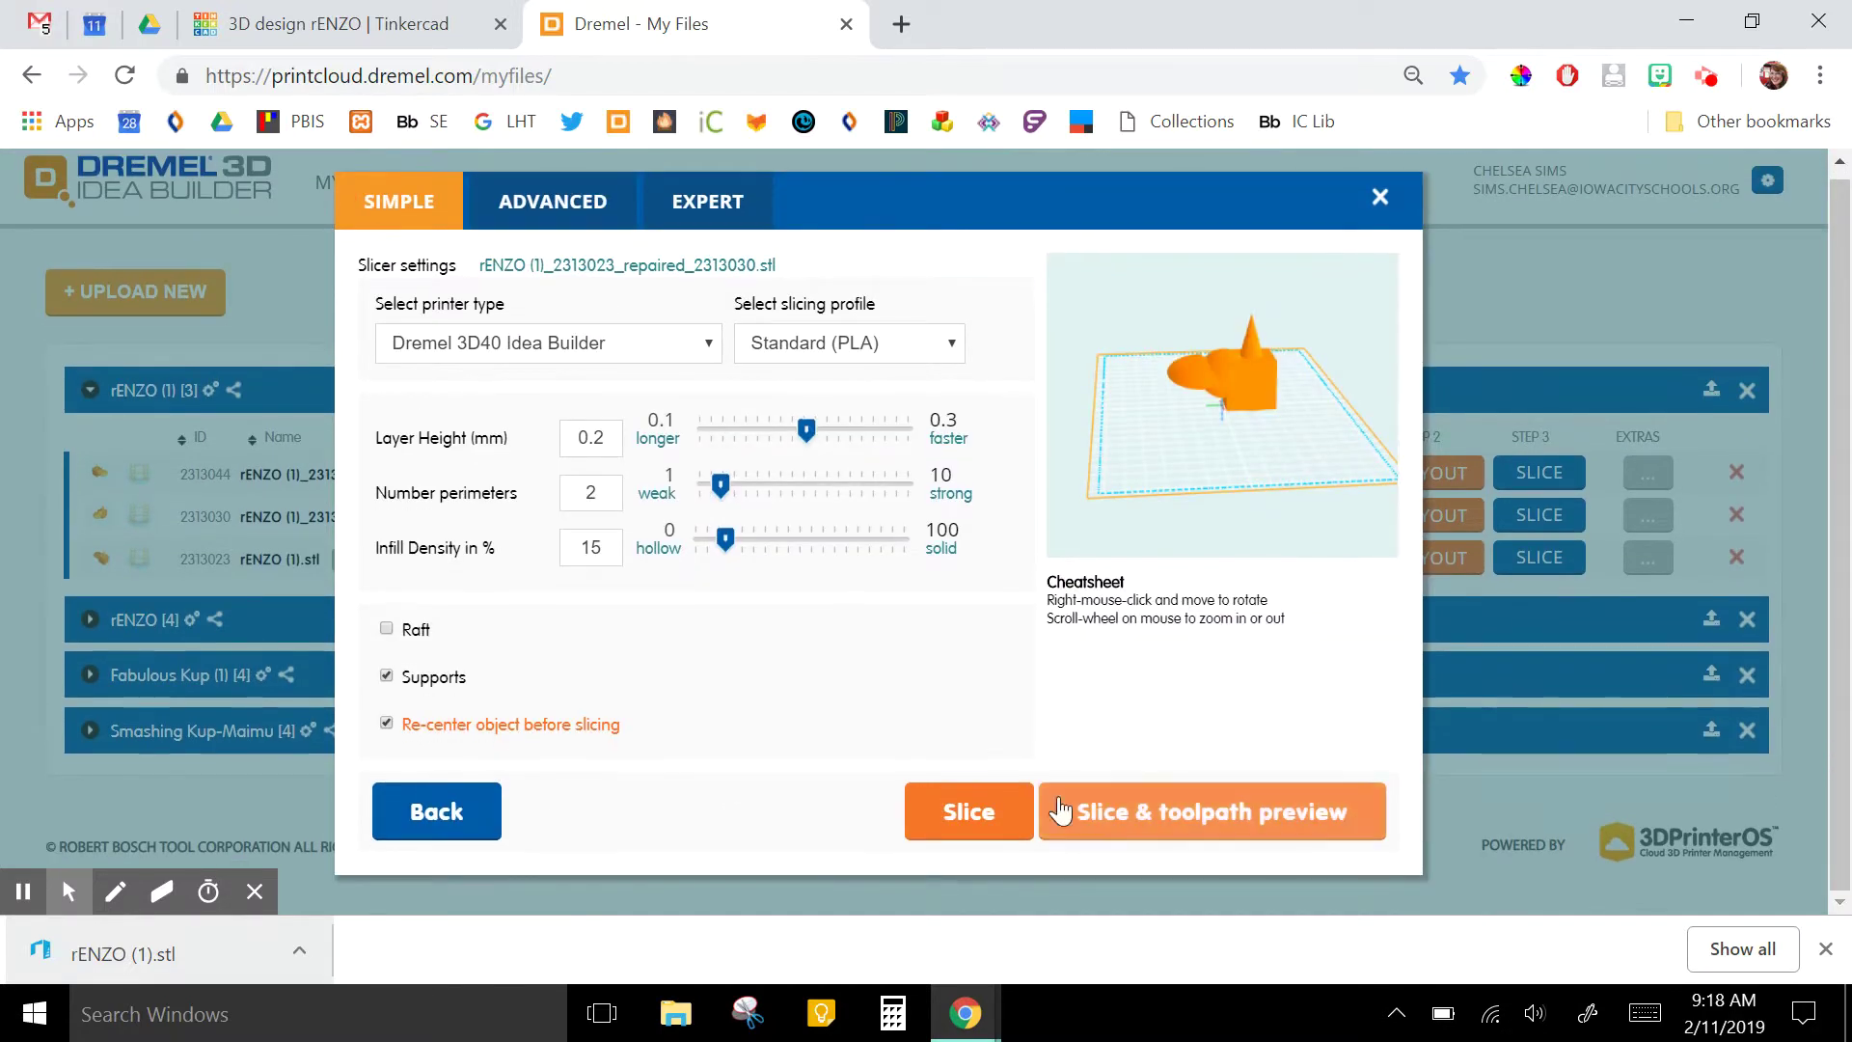
Slice the rENZO layout into a .g3drem file for the Dremel 3D40
click(964, 811)
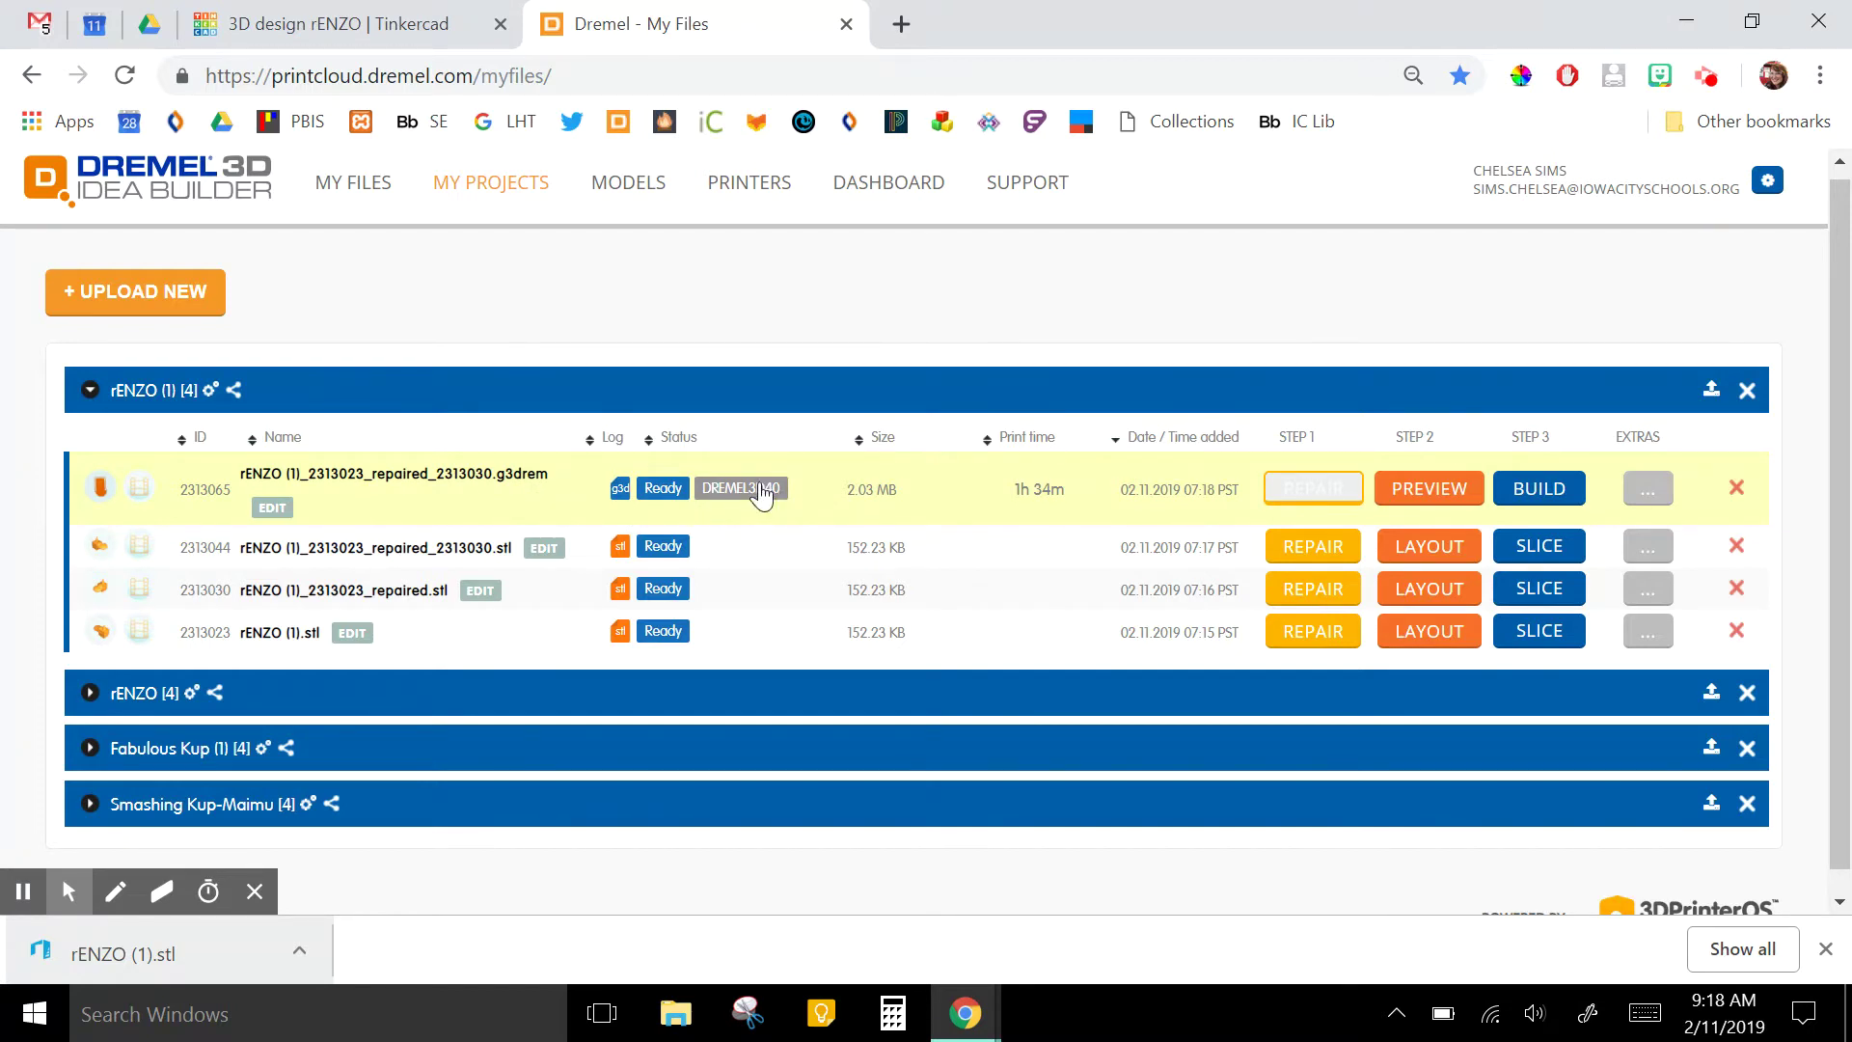
Queue the sliced rENZO .g3drem on the SEJH Library printer and download the 2.0 MB file
click(1543, 492)
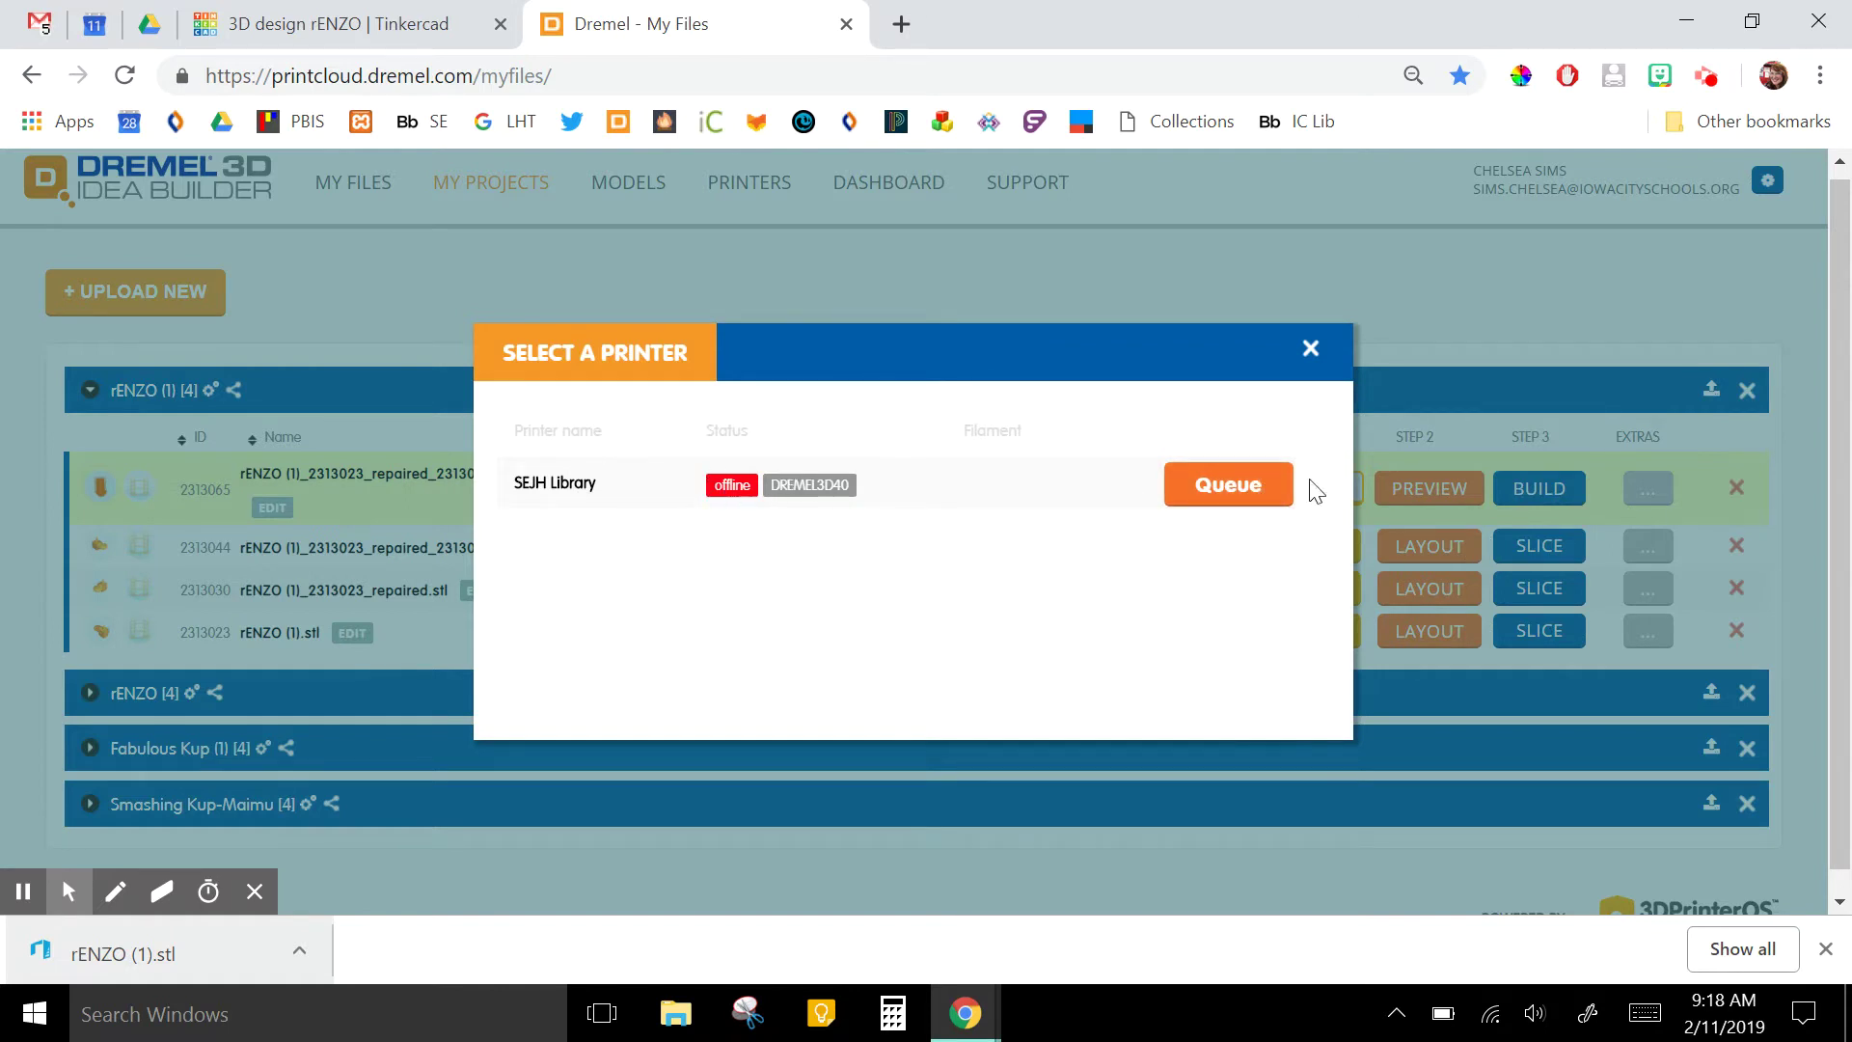
click(1310, 359)
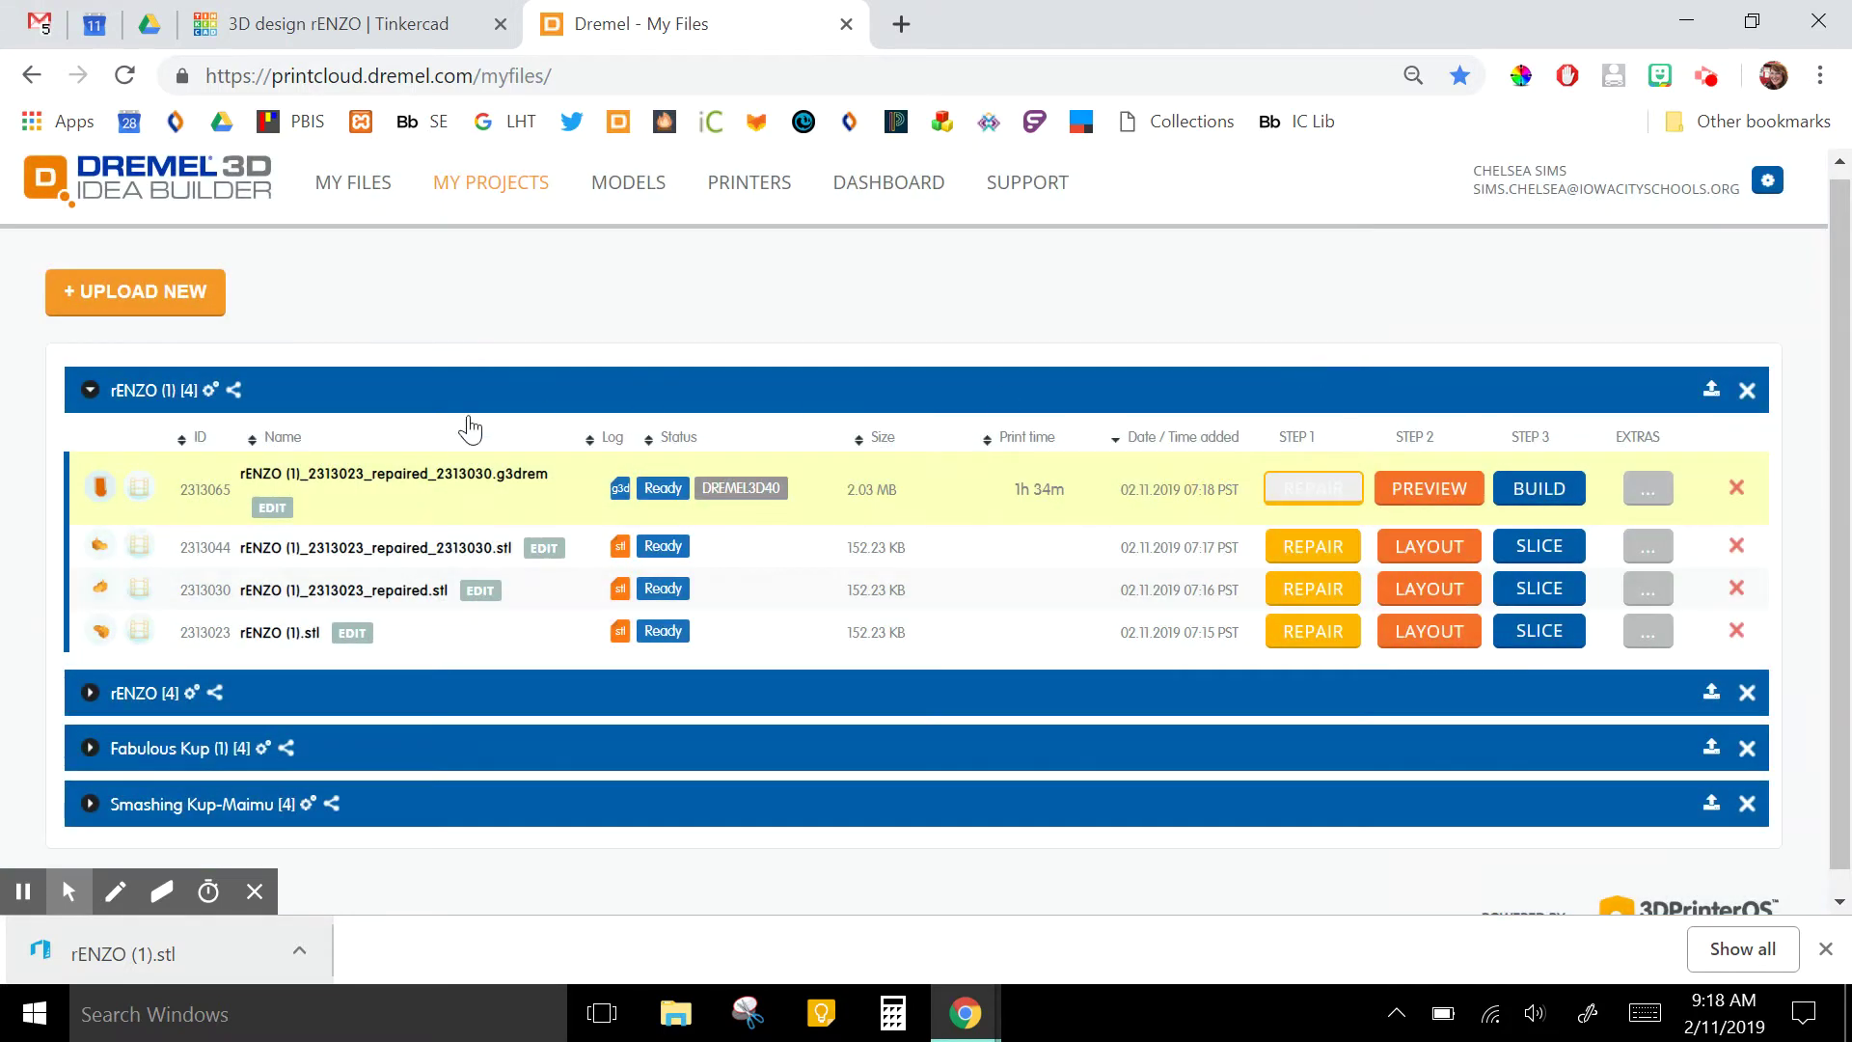
click(429, 485)
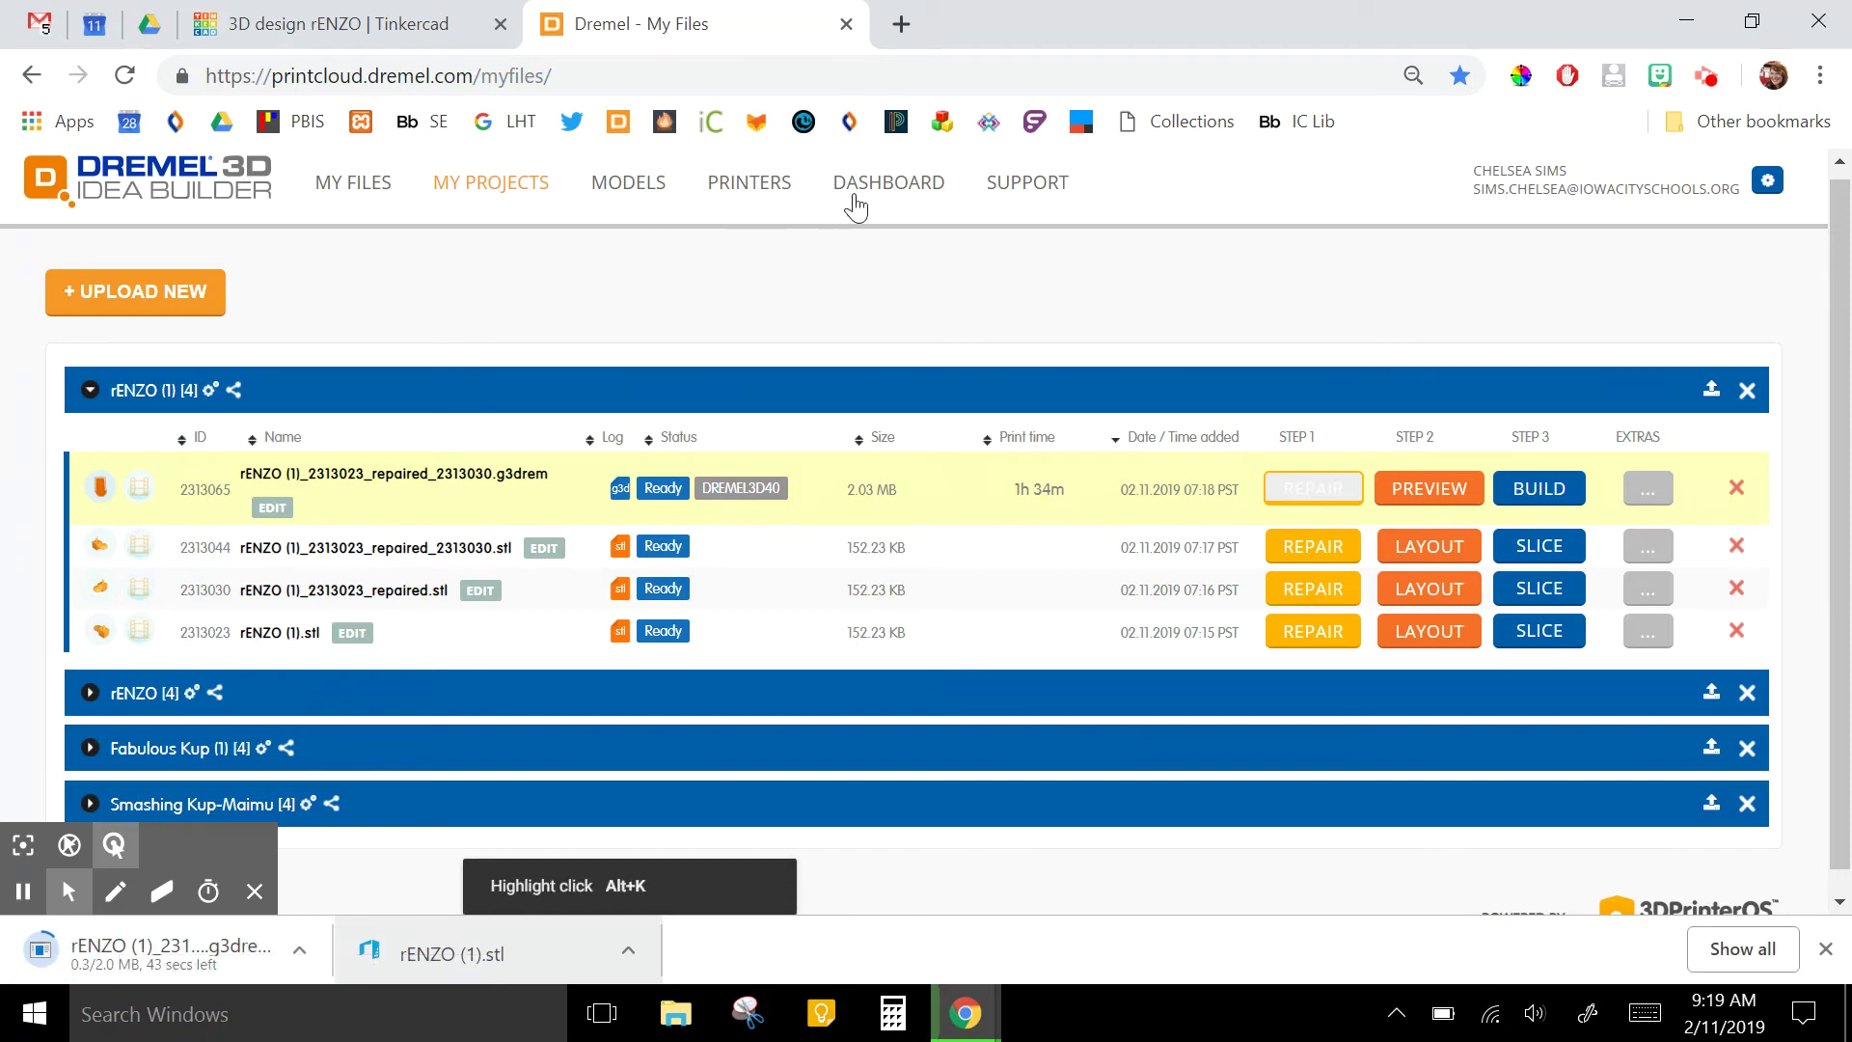
click(761, 193)
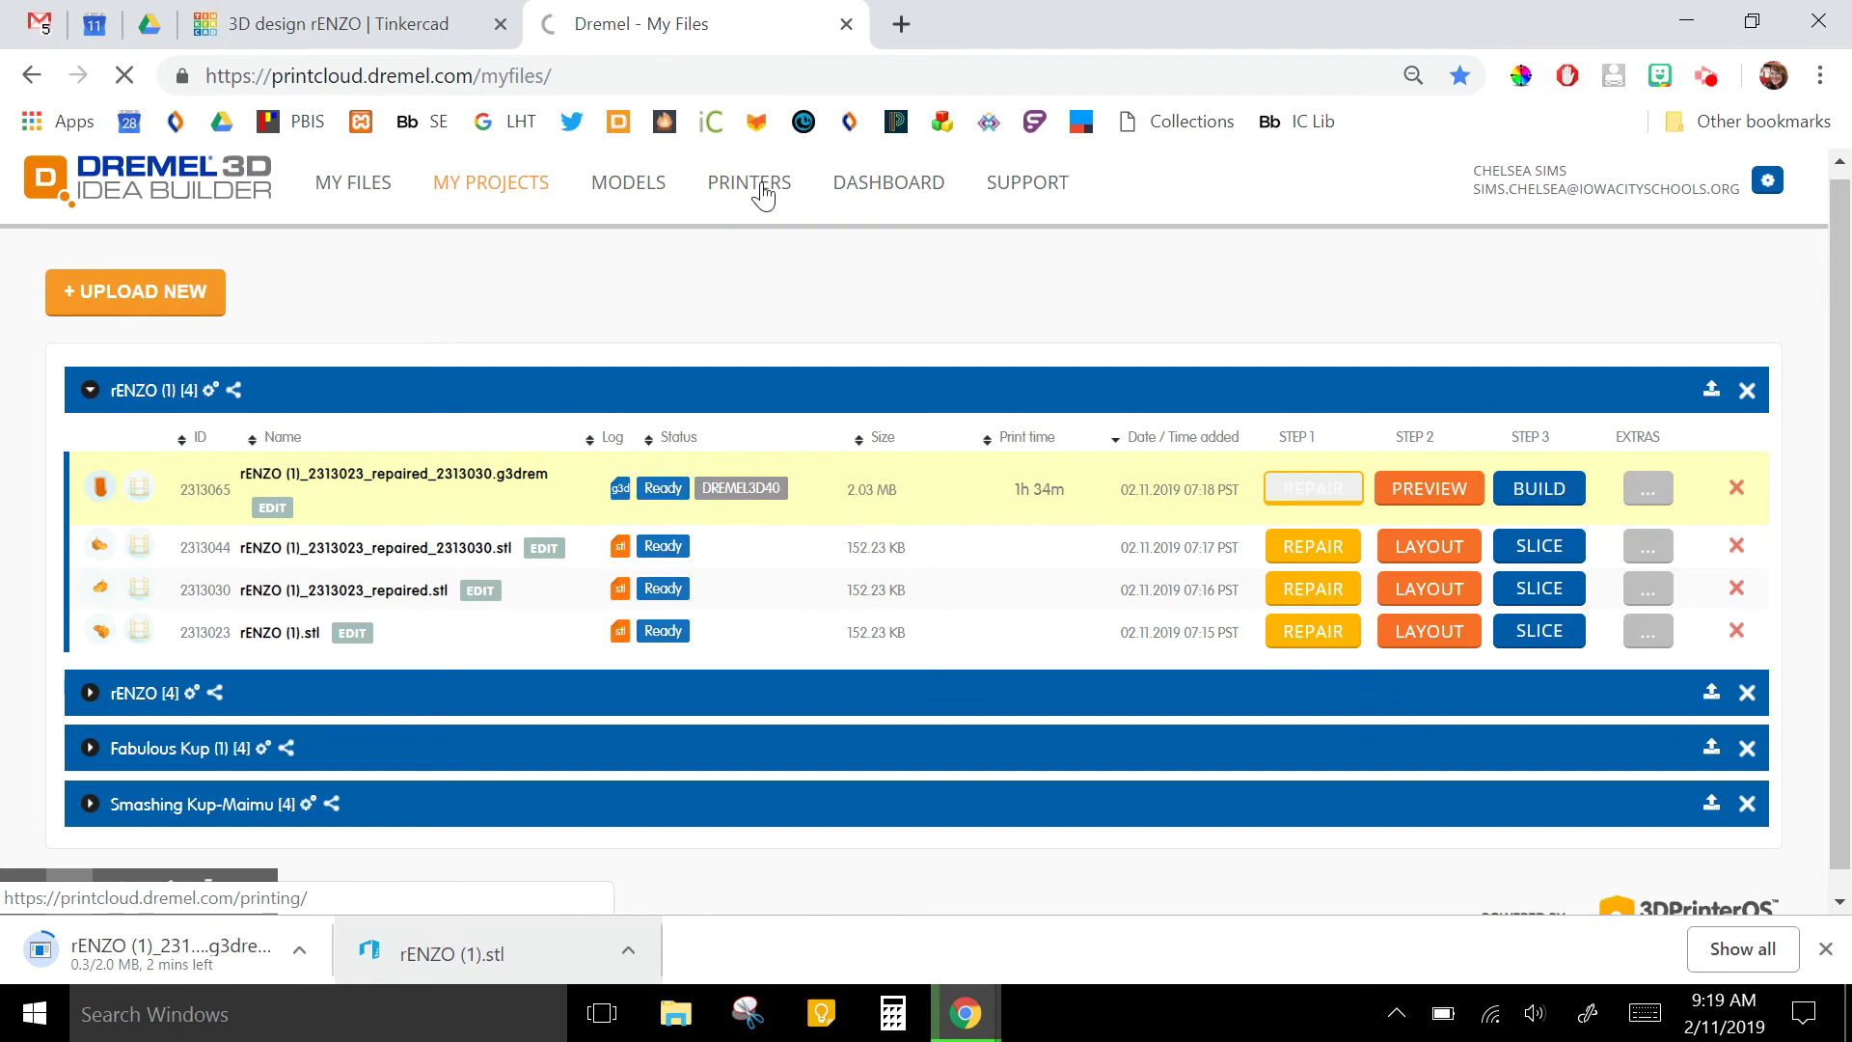
Switch to the Printers page from the top navigation bar to check printer jobs
click(764, 194)
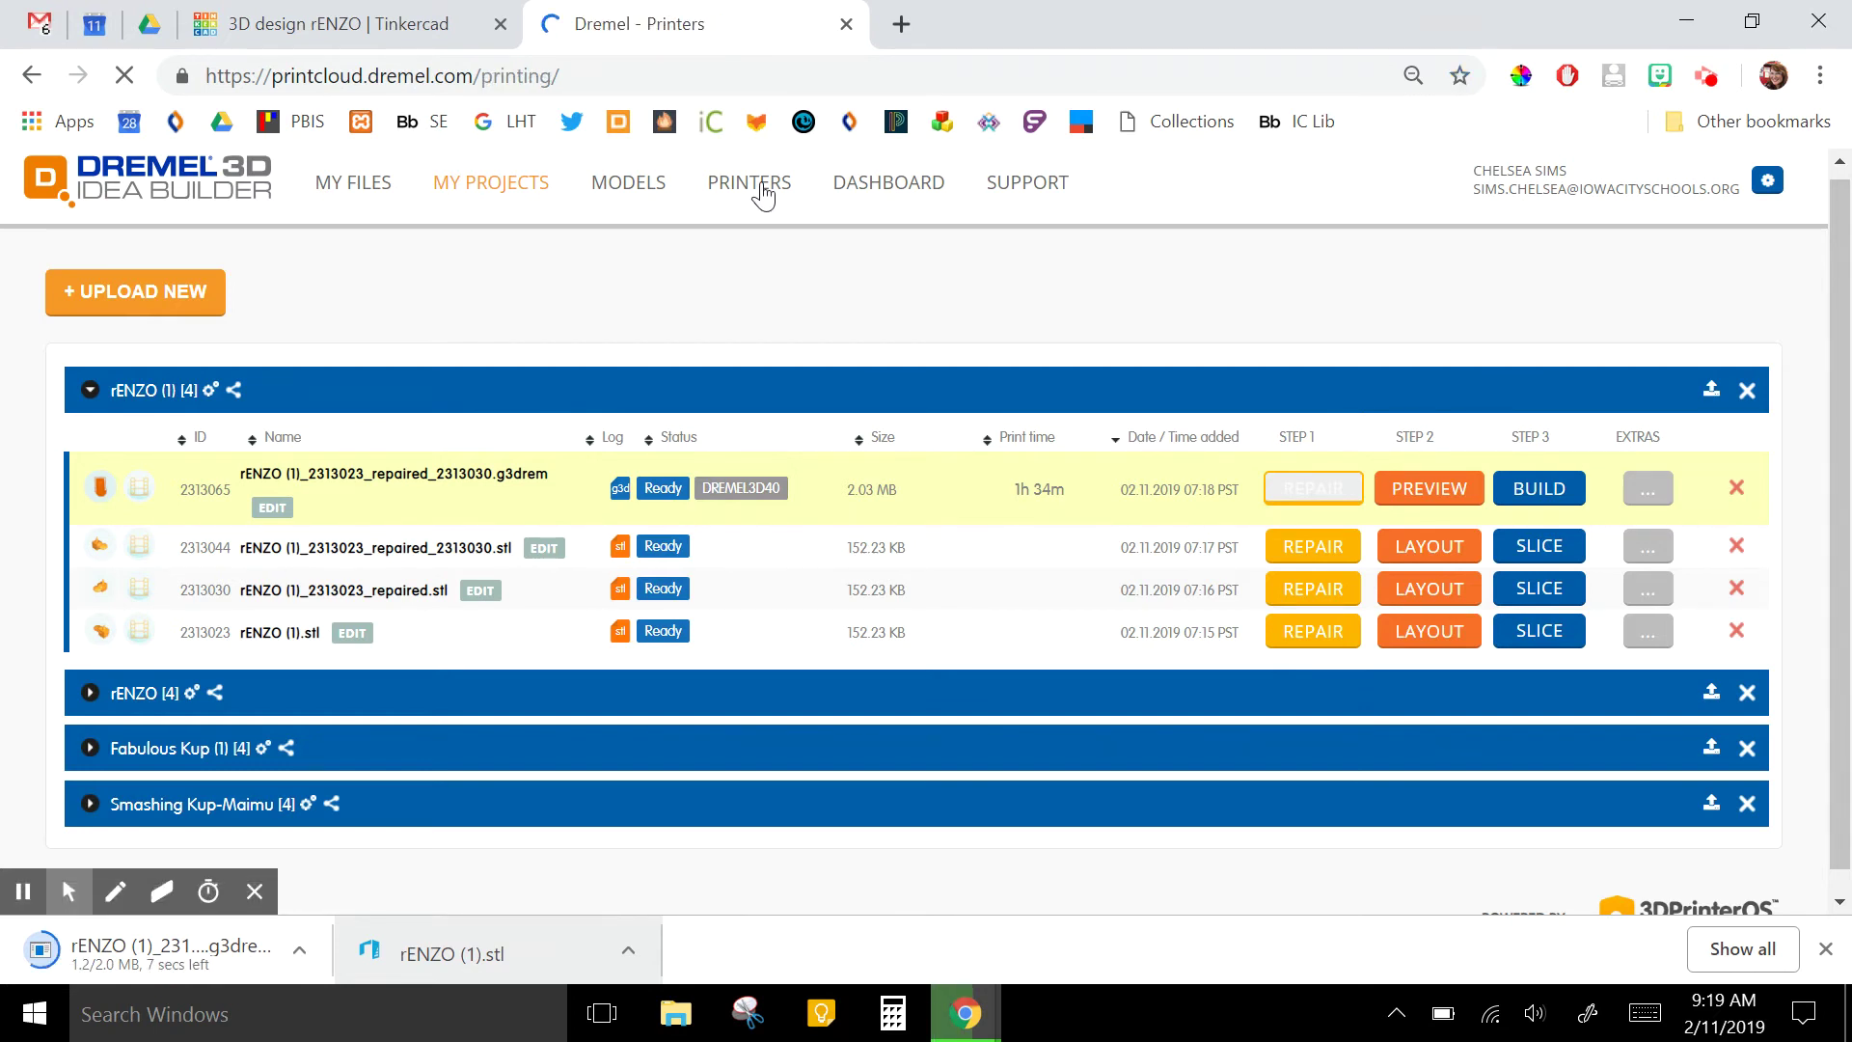